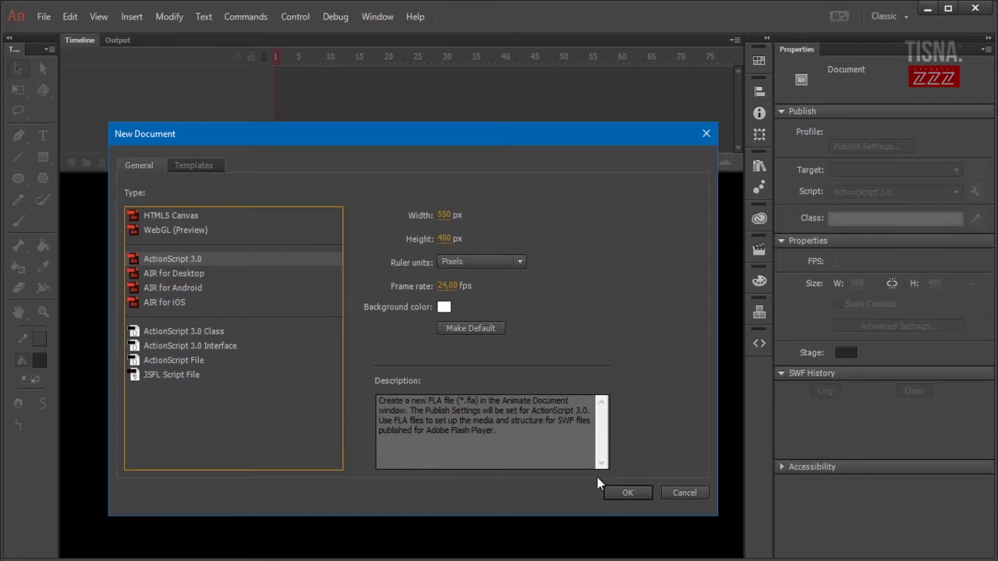
Create a new ActionScript 3.0 document at 1280×720 px with a 50 fps frame rate
{"action": "type", "text": "1280"}
{"action": "key", "text": "Tab"}
{"action": "type", "text": "720"}
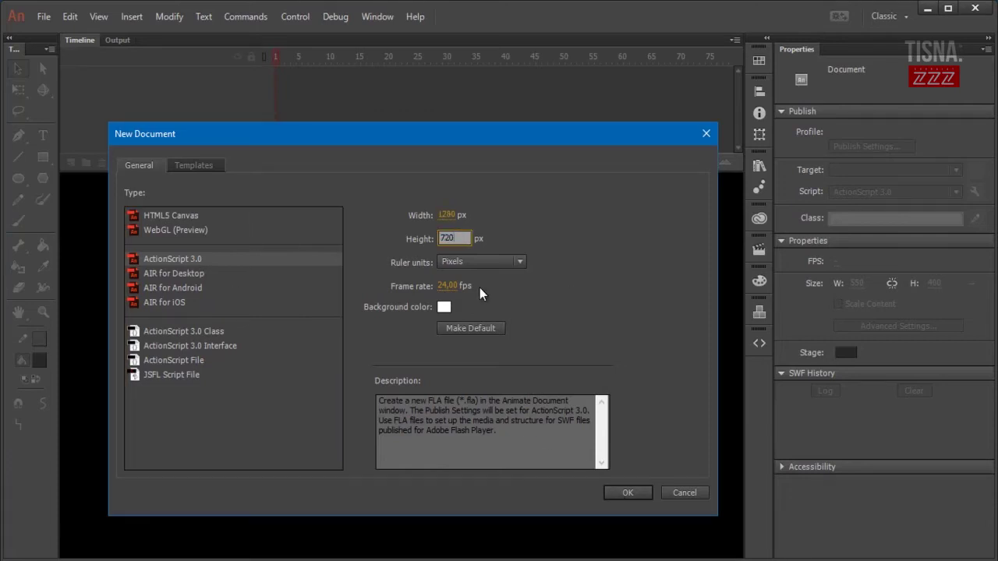
{"action": "left_click", "coordinate": [447, 286]}
{"action": "type", "text": "50"}
{"action": "left_click", "coordinate": [627, 492]}
Draw a black circle and a tall black rectangle on the stage
{"action": "scroll", "coordinate": [532, 374], "scroll_direction": "down", "scroll_amount": 1}
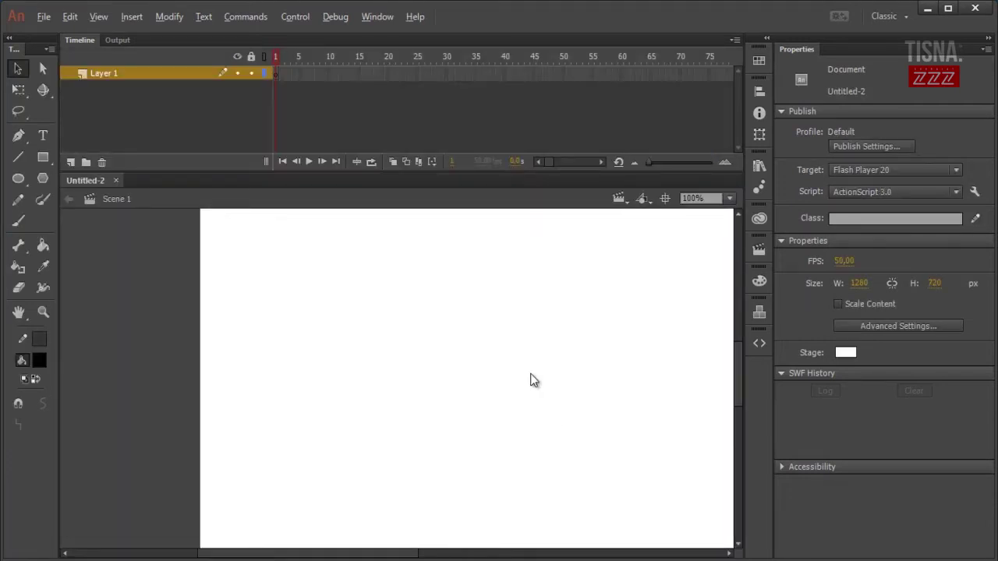
{"action": "scroll", "coordinate": [532, 374], "scroll_direction": "down", "scroll_amount": 2}
{"action": "scroll", "coordinate": [531, 374], "scroll_direction": "down", "scroll_amount": 1}
{"action": "scroll", "coordinate": [532, 374], "scroll_direction": "up", "scroll_amount": 2}
{"action": "scroll", "coordinate": [531, 375], "scroll_direction": "down", "scroll_amount": 2}
{"action": "scroll", "coordinate": [531, 374], "scroll_direction": "right", "scroll_amount": 2}
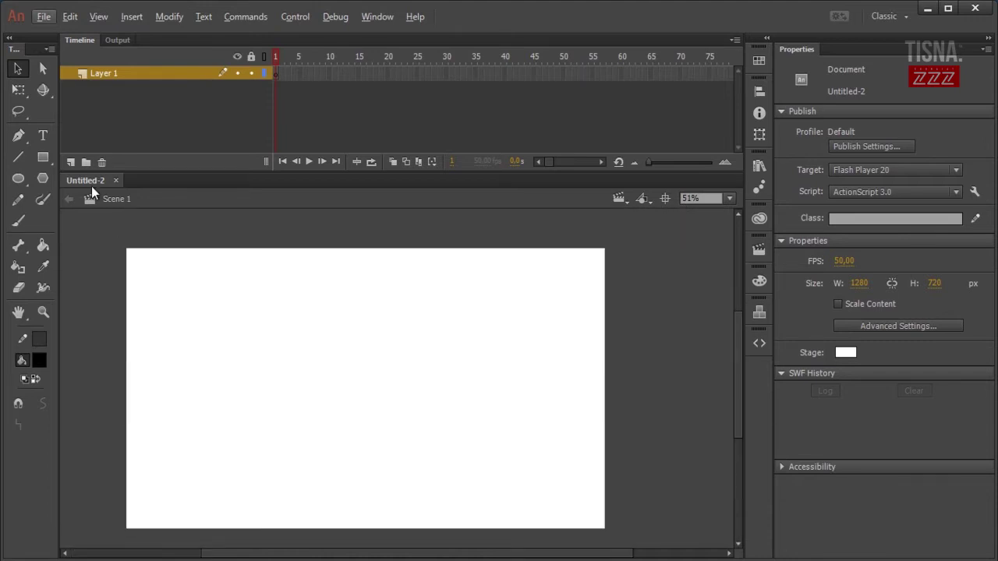
{"action": "left_click", "coordinate": [18, 177]}
{"action": "left_click_drag", "start_coordinate": [169, 324], "coordinate": [265, 425]}
{"action": "left_click", "coordinate": [43, 156]}
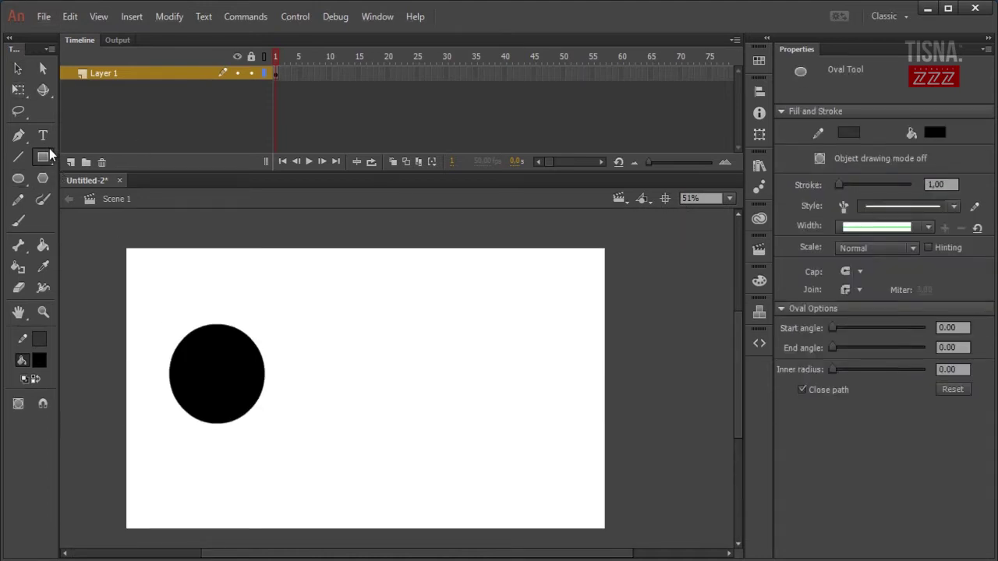
{"action": "left_click_drag", "start_coordinate": [303, 248], "coordinate": [462, 528]}
Remove the rectangle's outline, set its height to 720 and align it to the stage's left edge
{"action": "left_click", "coordinate": [18, 68]}
{"action": "double_click", "coordinate": [463, 346]}
{"action": "key", "text": "Delete"}
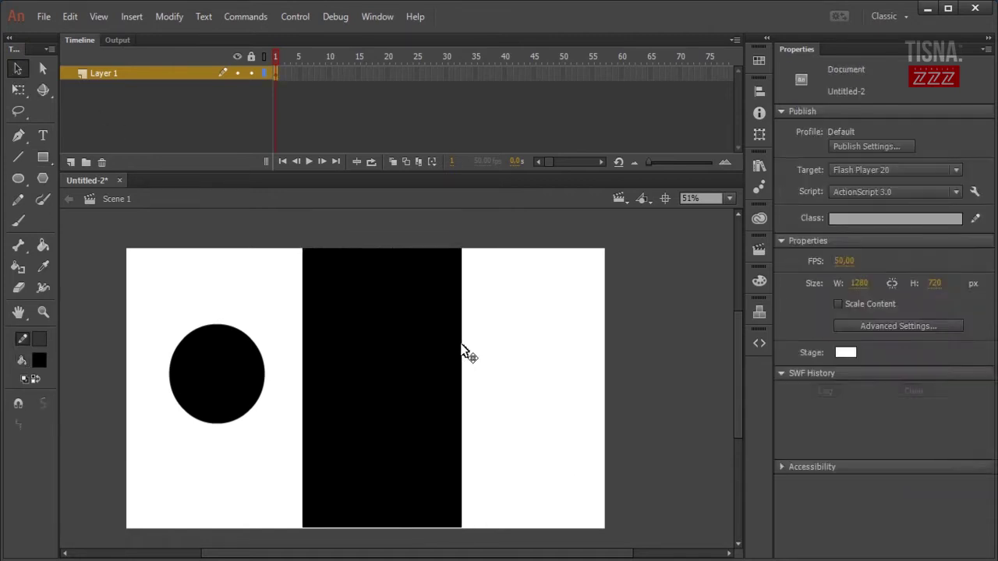
{"action": "left_click", "coordinate": [462, 345]}
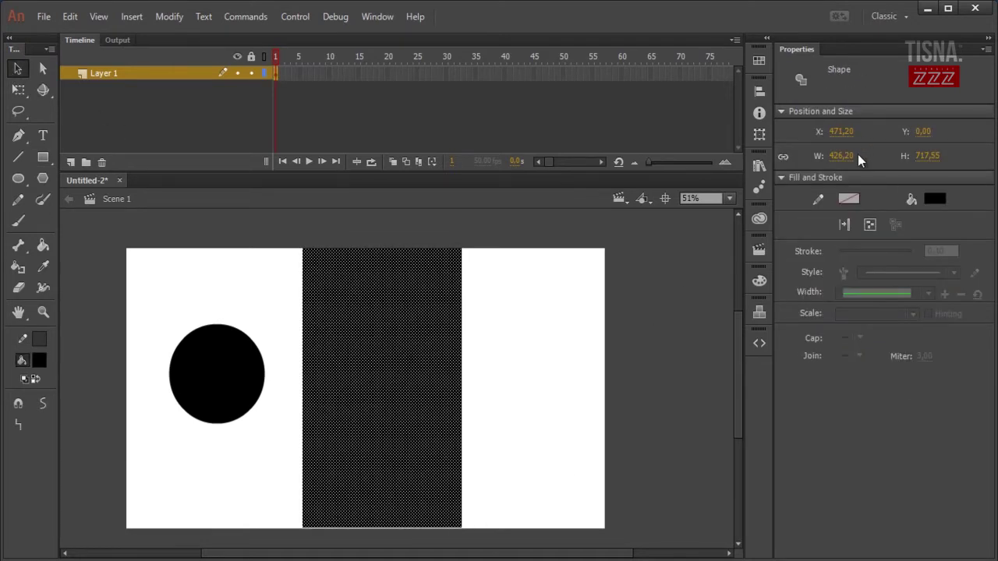
{"action": "left_click", "coordinate": [841, 131]}
{"action": "left_click", "coordinate": [925, 156]}
{"action": "type", "text": "710"}
{"action": "key", "text": "Return"}
{"action": "left_click", "coordinate": [926, 156]}
{"action": "type", "text": "7720"}
{"action": "key", "text": "Return"}
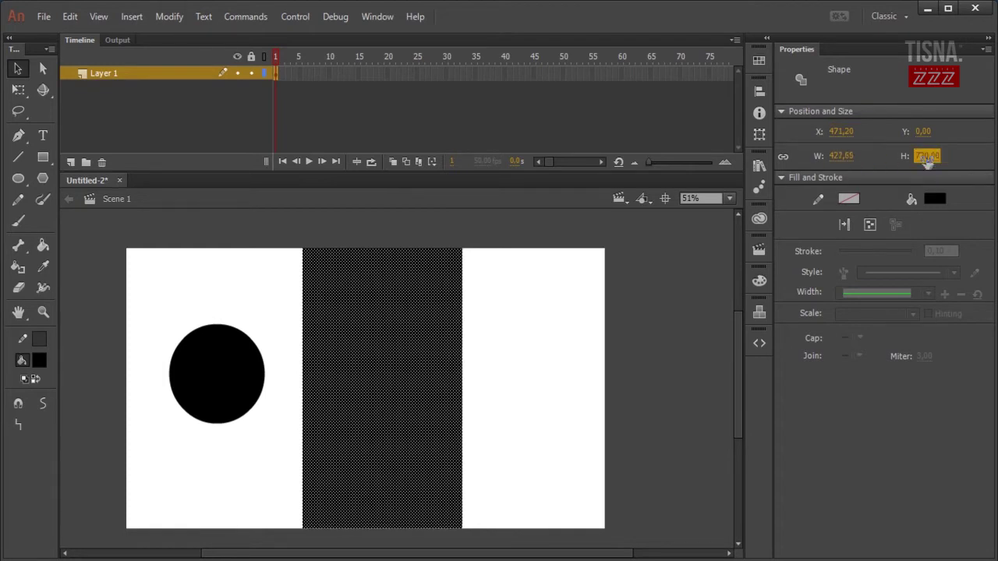
{"action": "left_click", "coordinate": [758, 91]}
{"action": "left_click", "coordinate": [612, 117]}
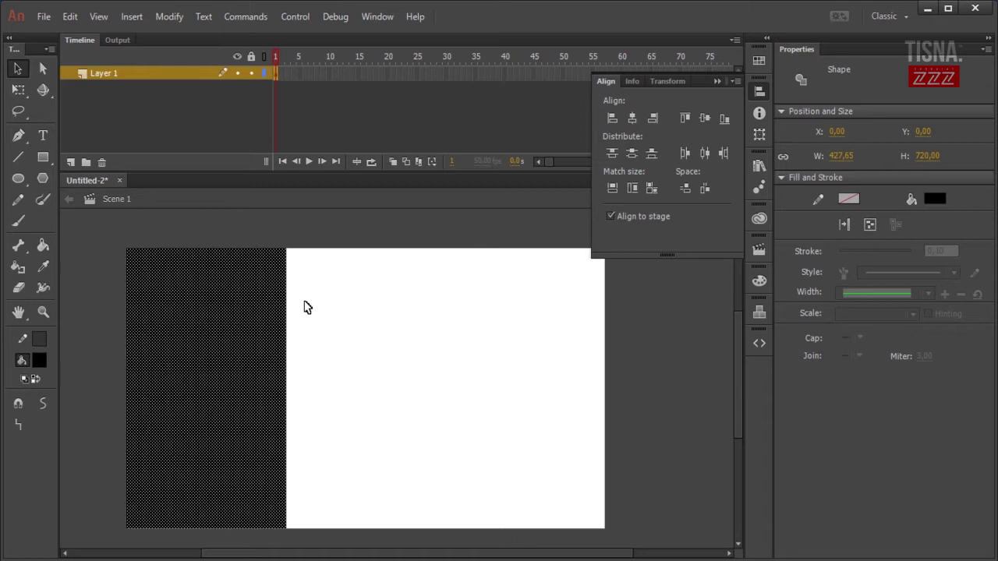
Group the rectangle and circle, align both left and top, and move the circle to the panel's top
{"action": "key", "text": "ctrl+g"}
{"action": "right_click", "coordinate": [253, 413]}
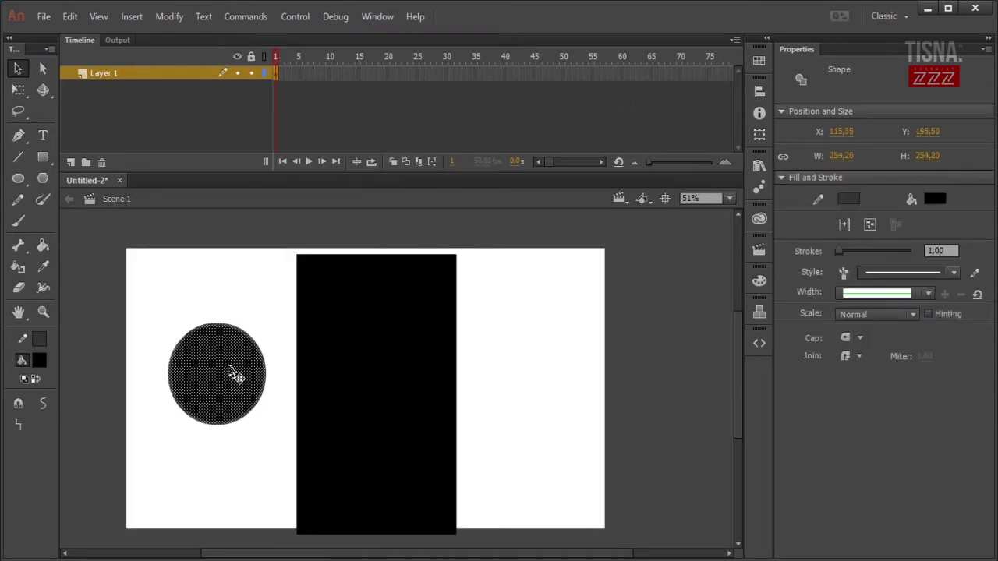
{"action": "key", "text": "ctrl+g"}
{"action": "left_click", "coordinate": [318, 372], "text": "shift"}
{"action": "left_click", "coordinate": [758, 92]}
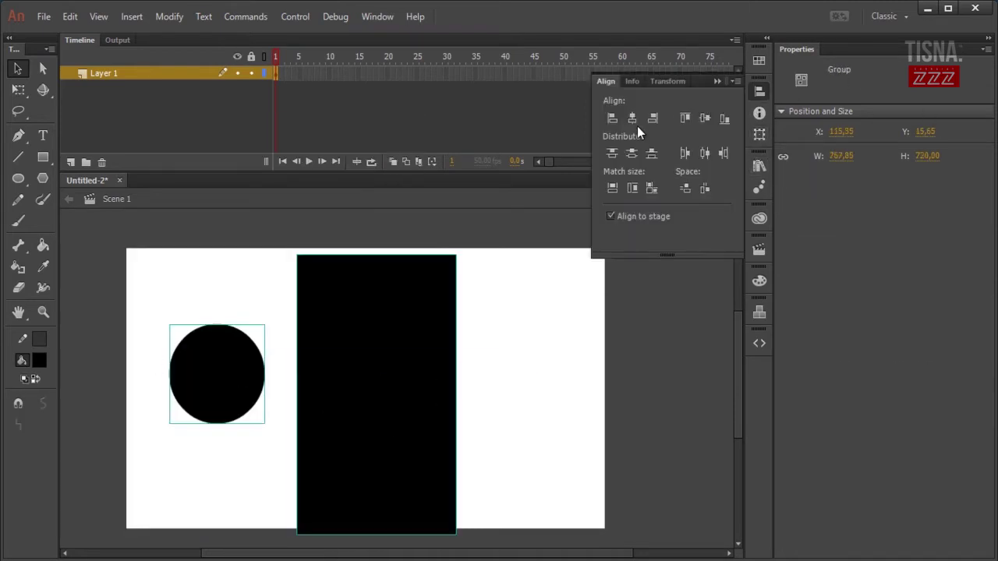
{"action": "left_click", "coordinate": [632, 119]}
{"action": "left_click", "coordinate": [612, 120]}
{"action": "left_click", "coordinate": [686, 118]}
{"action": "left_click", "coordinate": [367, 269]}
{"action": "left_click_drag", "start_coordinate": [187, 292], "coordinate": [213, 325]}
Fill the circle dark grey #333333 and add a second layer
{"action": "double_click", "coordinate": [214, 326]}
{"action": "left_click", "coordinate": [39, 360]}
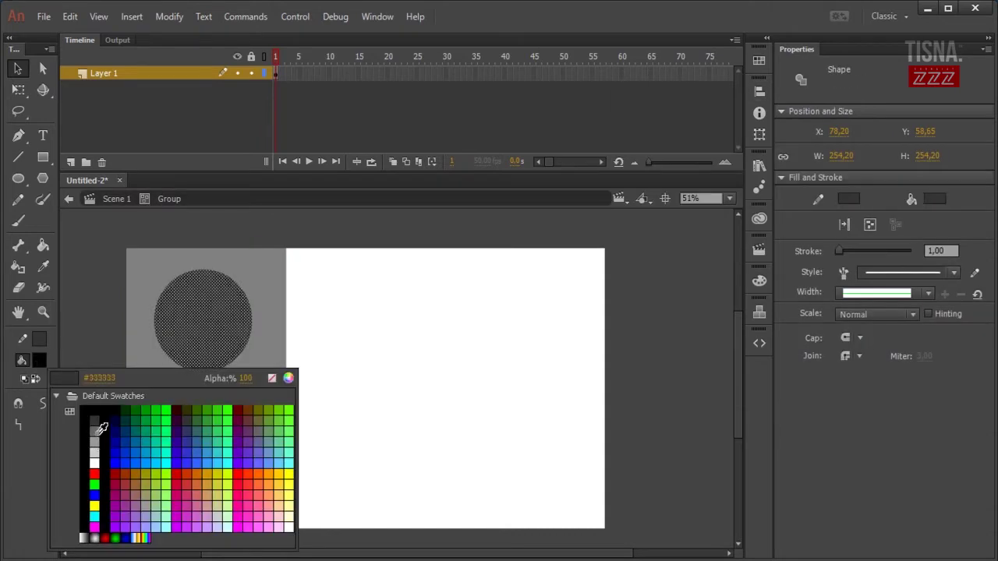
{"action": "left_click", "coordinate": [99, 418]}
{"action": "double_click", "coordinate": [104, 301]}
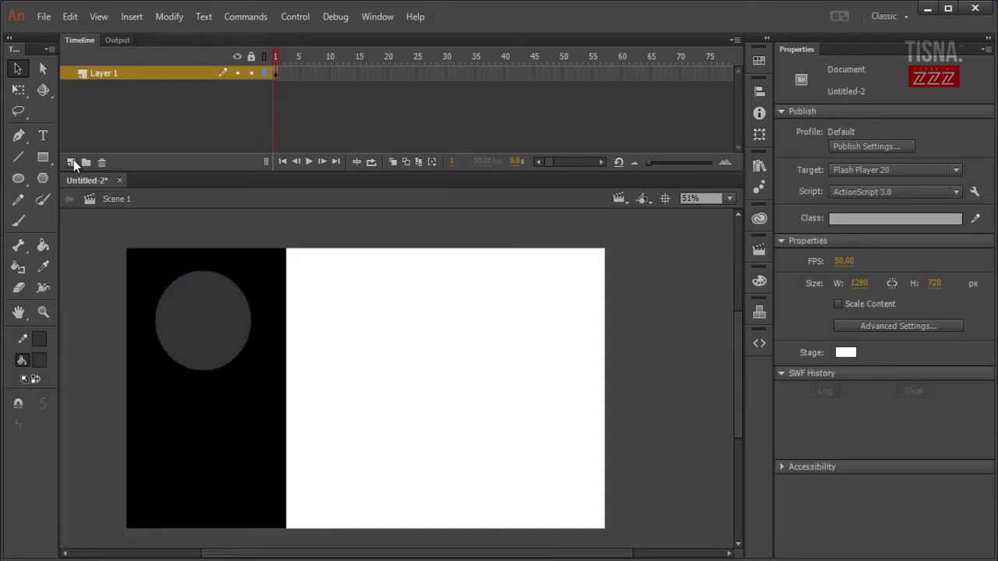
{"action": "left_click", "coordinate": [71, 162]}
On Layer 2, add the owner's name in yellow text on the black panel below the circle
{"action": "left_click", "coordinate": [275, 77]}
{"action": "left_click", "coordinate": [43, 135]}
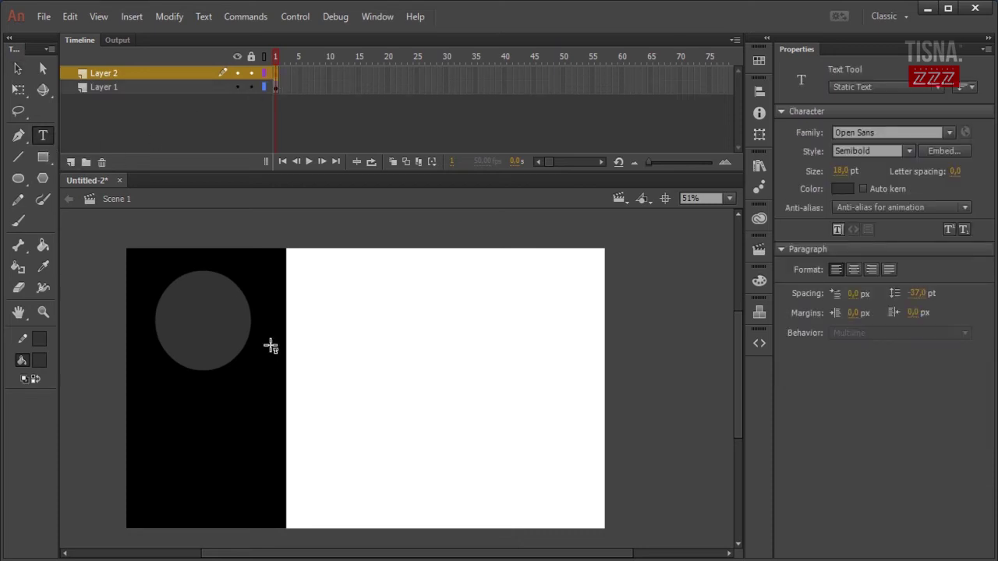
{"action": "left_click", "coordinate": [184, 404]}
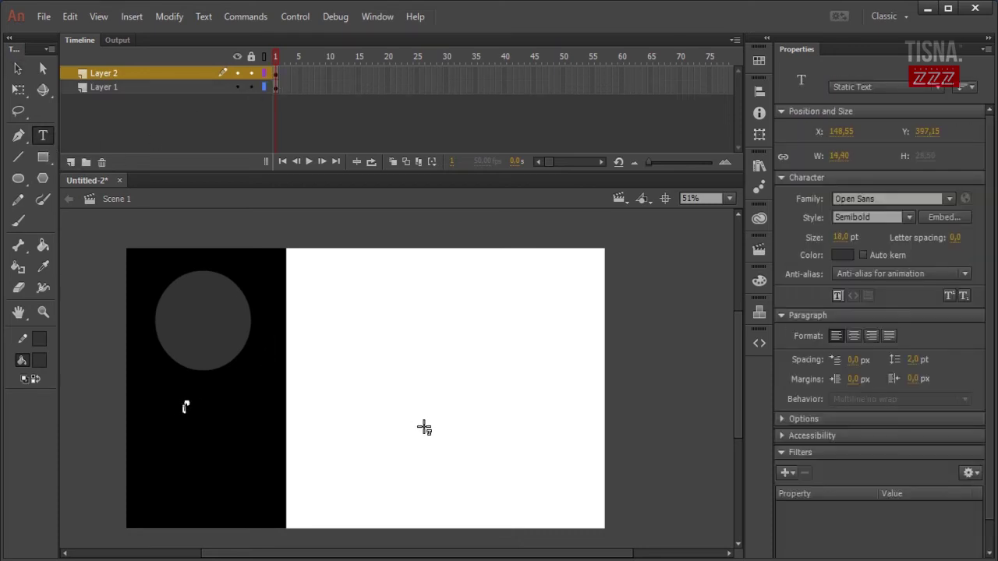
{"action": "left_click", "coordinate": [42, 360]}
{"action": "left_click", "coordinate": [294, 465]}
{"action": "left_click_drag", "start_coordinate": [846, 236], "coordinate": [881, 233]}
{"action": "key", "text": "v"}
{"action": "left_click_drag", "start_coordinate": [278, 431], "coordinate": [236, 405]}
{"action": "left_click_drag", "start_coordinate": [846, 237], "coordinate": [838, 236]}
Set the name to Montserrat SemiBold, the second word Regular, at 41 pt
{"action": "left_click", "coordinate": [881, 198]}
{"action": "type", "text": "Montserrat"}
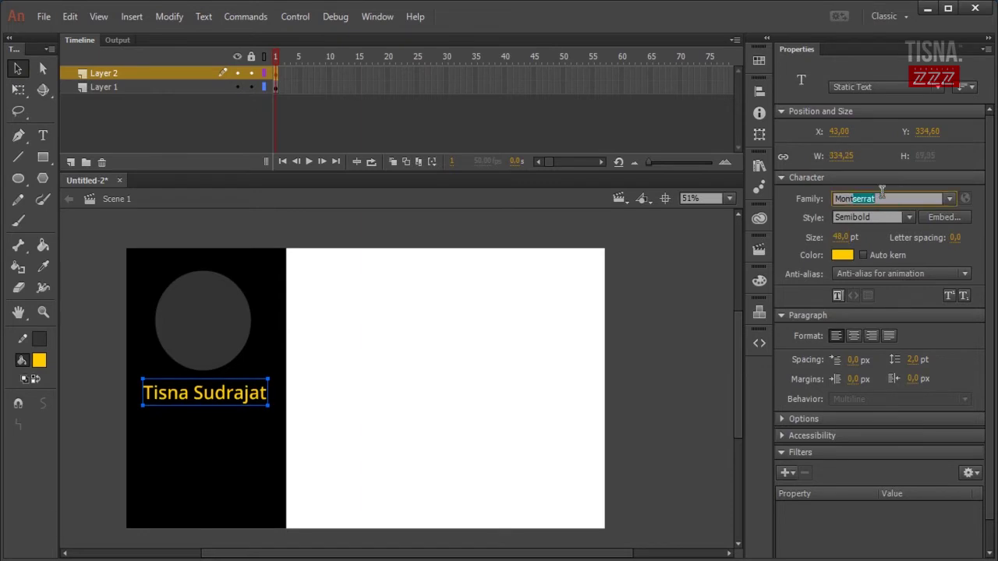
{"action": "key", "text": "Return"}
{"action": "left_click", "coordinate": [872, 218]}
{"action": "left_click", "coordinate": [882, 418]}
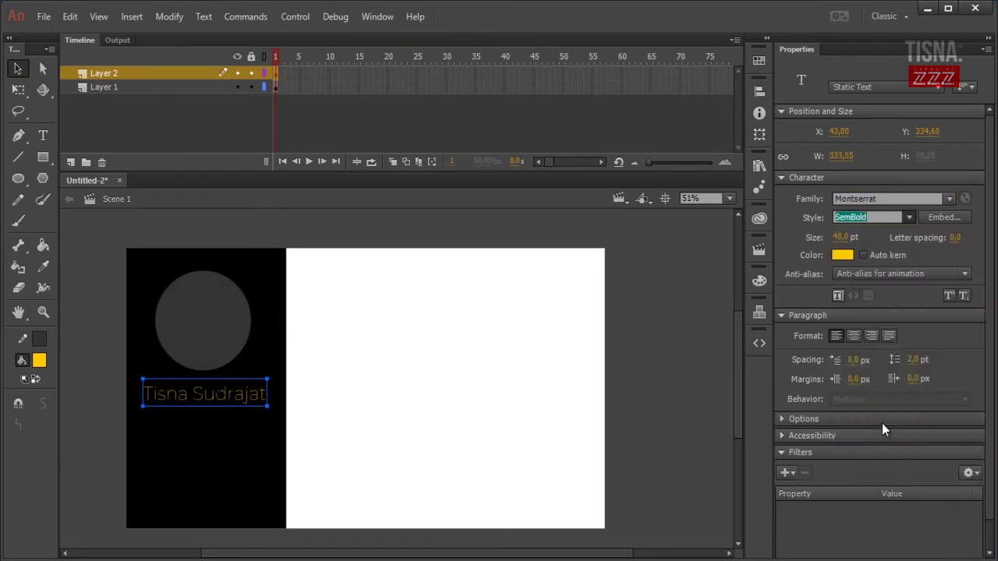
{"action": "double_click", "coordinate": [202, 392]}
{"action": "left_click_drag", "start_coordinate": [201, 393], "coordinate": [331, 398]}
{"action": "left_click", "coordinate": [909, 218]}
{"action": "left_click", "coordinate": [899, 325]}
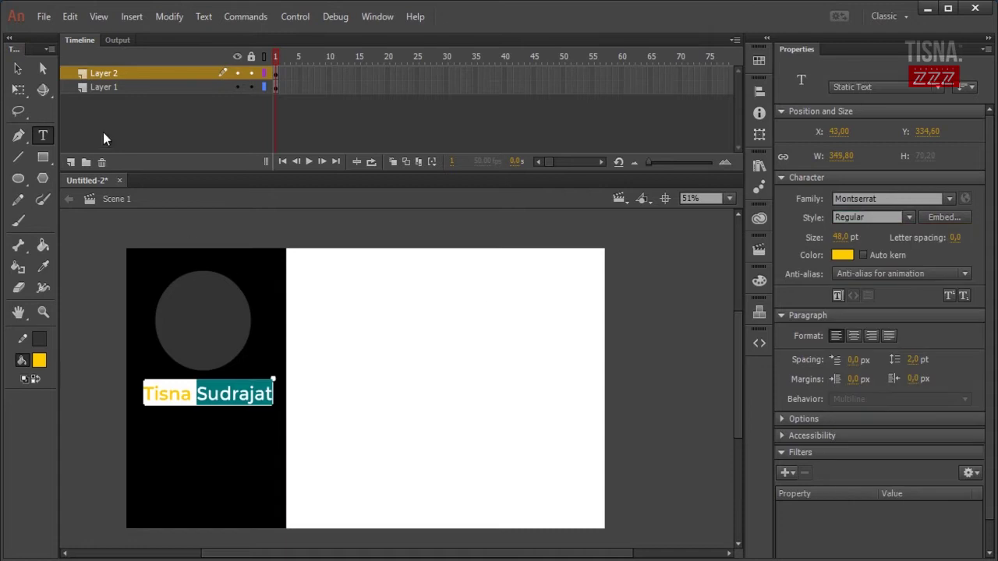
{"action": "key", "text": "ctrl+a"}
{"action": "left_click_drag", "start_coordinate": [842, 236], "coordinate": [835, 237]}
{"action": "left_click", "coordinate": [18, 68]}
Duplicate the name below it and change the copy to white 16 pt 'Motion Designer'
{"action": "left_click_drag", "start_coordinate": [228, 398], "coordinate": [243, 413]}
{"action": "double_click", "coordinate": [249, 411]}
{"action": "key", "text": "ctrl+a"}
{"action": "type", "text": "Mot"}
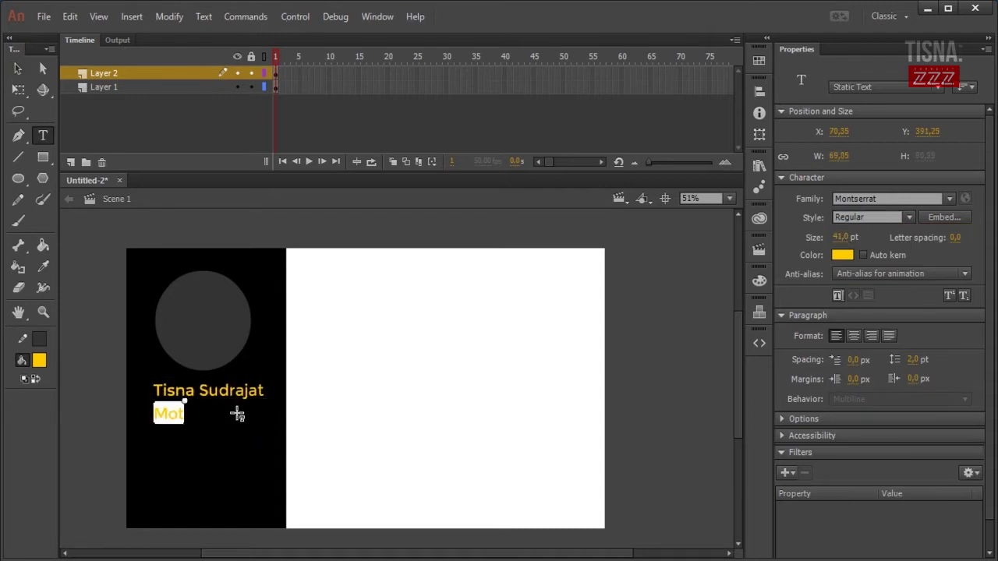
{"action": "type", "text": "ion Designer"}
{"action": "key", "text": "ctrl+a"}
{"action": "left_click", "coordinate": [842, 255]}
{"action": "left_click", "coordinate": [597, 351]}
{"action": "left_click_drag", "start_coordinate": [840, 237], "coordinate": [821, 236]}
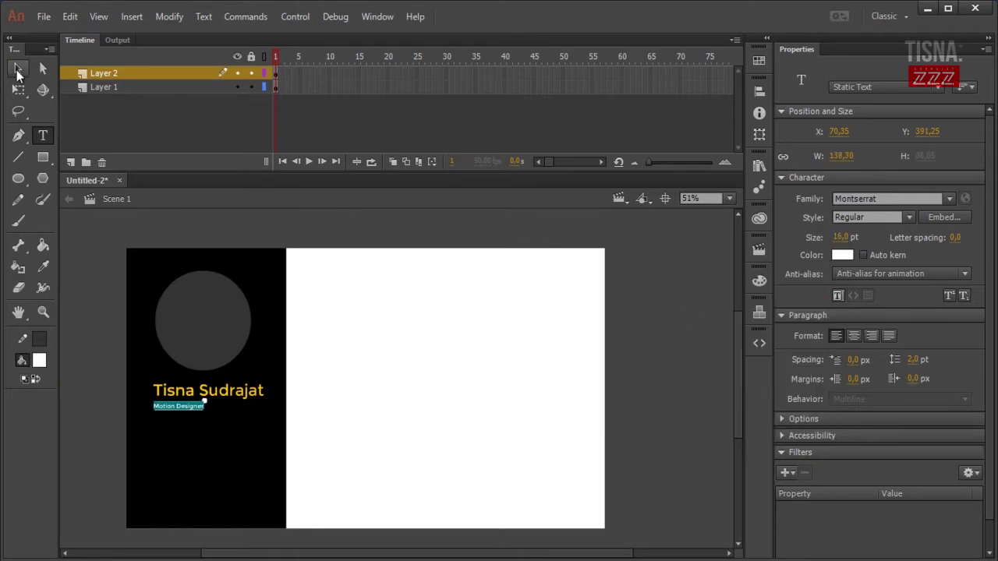
Centre both text lines horizontally and position them under the circle
{"action": "left_click", "coordinate": [17, 71]}
{"action": "left_click", "coordinate": [219, 389], "text": "shift"}
{"action": "left_click", "coordinate": [759, 91]}
{"action": "left_click", "coordinate": [633, 119]}
{"action": "left_click_drag", "start_coordinate": [387, 386], "coordinate": [232, 392]}
{"action": "left_click", "coordinate": [428, 223]}
{"action": "left_click", "coordinate": [248, 396]}
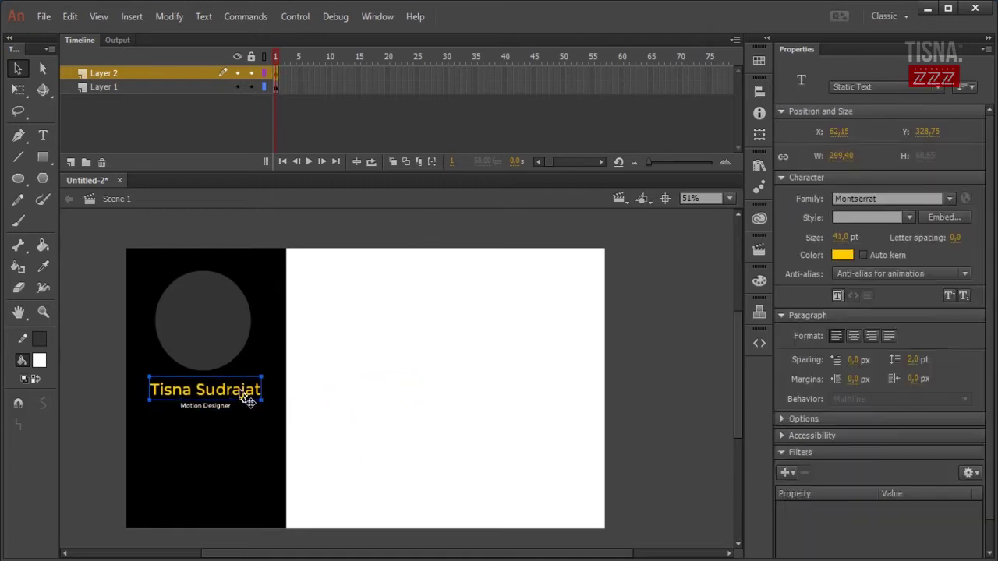
{"action": "left_click", "coordinate": [324, 223]}
{"action": "left_click", "coordinate": [42, 136]}
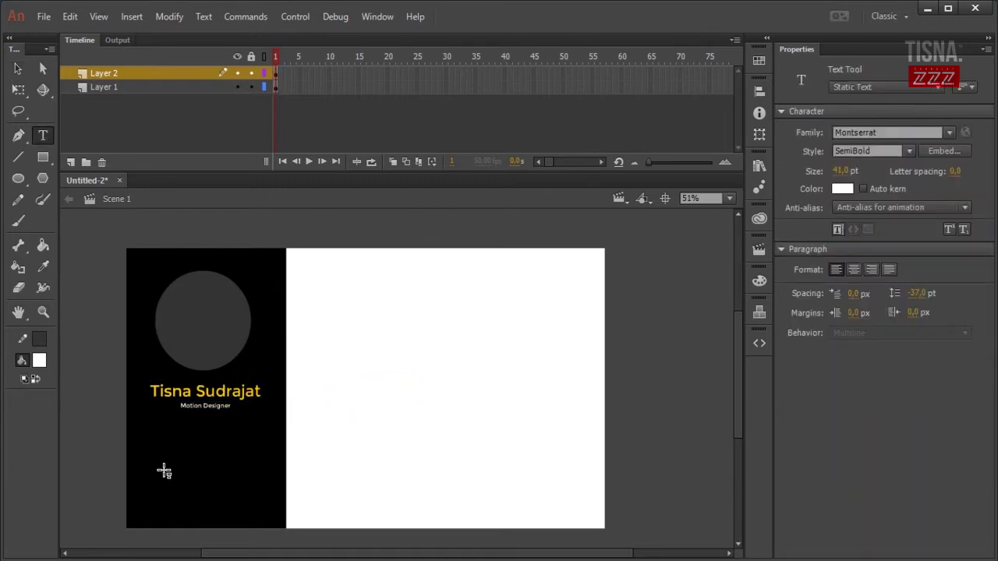
{"action": "left_click", "coordinate": [164, 463]}
Add a white 20 pt 'Profil' label low on the black panel
{"action": "type", "text": "Profil"}
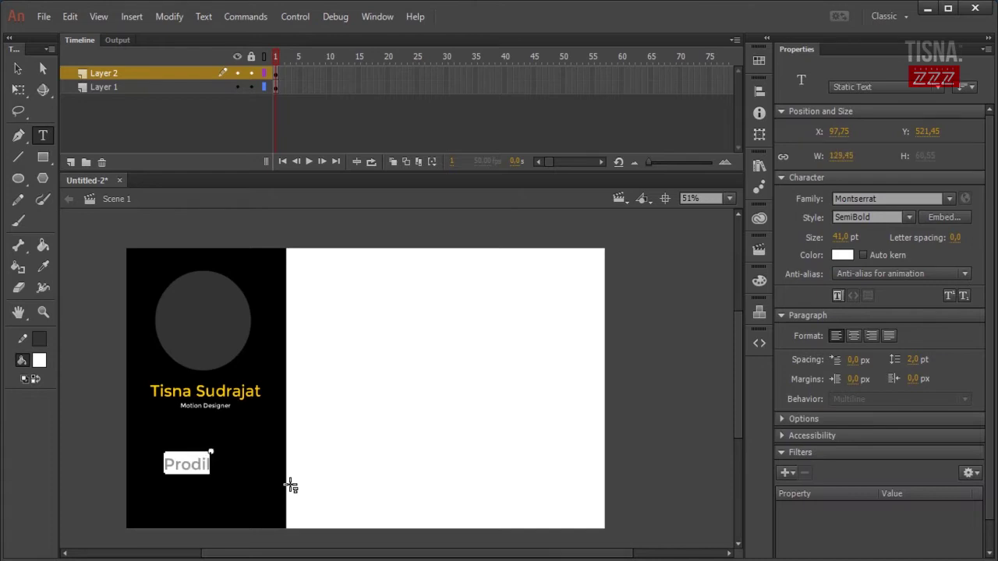
{"action": "key", "text": "Escape"}
{"action": "left_click", "coordinate": [842, 237]}
{"action": "type", "text": "20"}
{"action": "mouse_move", "coordinate": [176, 460]}
{"action": "left_mouse_down"}
{"action": "mouse_move", "coordinate": [168, 446]}
{"action": "mouse_move", "coordinate": [170, 466]}
{"action": "left_mouse_up"}
{"action": "left_click", "coordinate": [353, 243]}
Open the CV from Word's recent documents and scroll to its Profil Personal and education sections
{"action": "key", "text": "alt+Tab"}
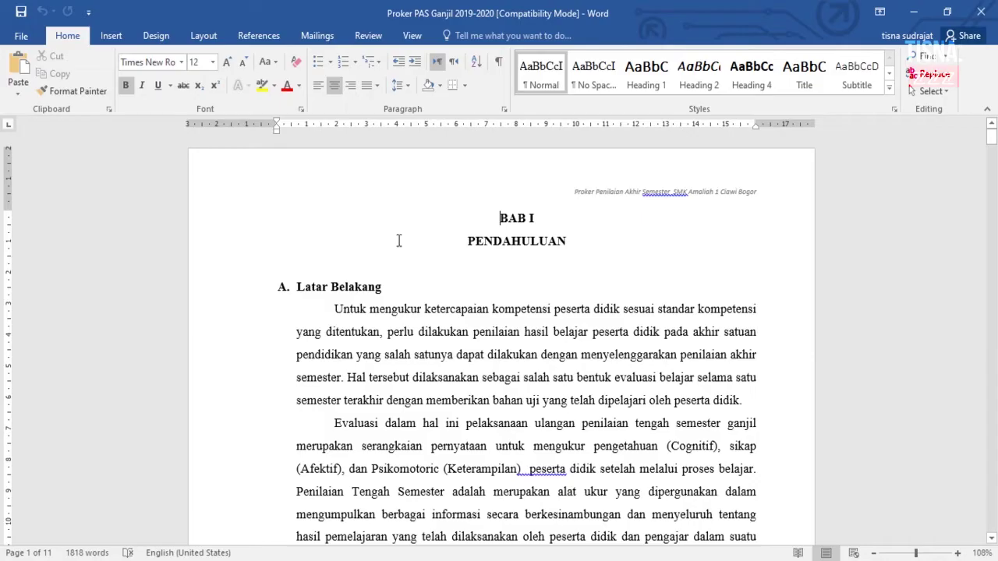
{"action": "left_click", "coordinate": [25, 37]}
{"action": "left_click", "coordinate": [35, 141]}
{"action": "left_click", "coordinate": [479, 241]}
{"action": "scroll", "coordinate": [564, 214], "scroll_direction": "down", "scroll_amount": 3}
{"action": "scroll", "coordinate": [564, 213], "scroll_direction": "down", "scroll_amount": 8}
{"action": "scroll", "coordinate": [577, 219], "scroll_direction": "down", "scroll_amount": 8}
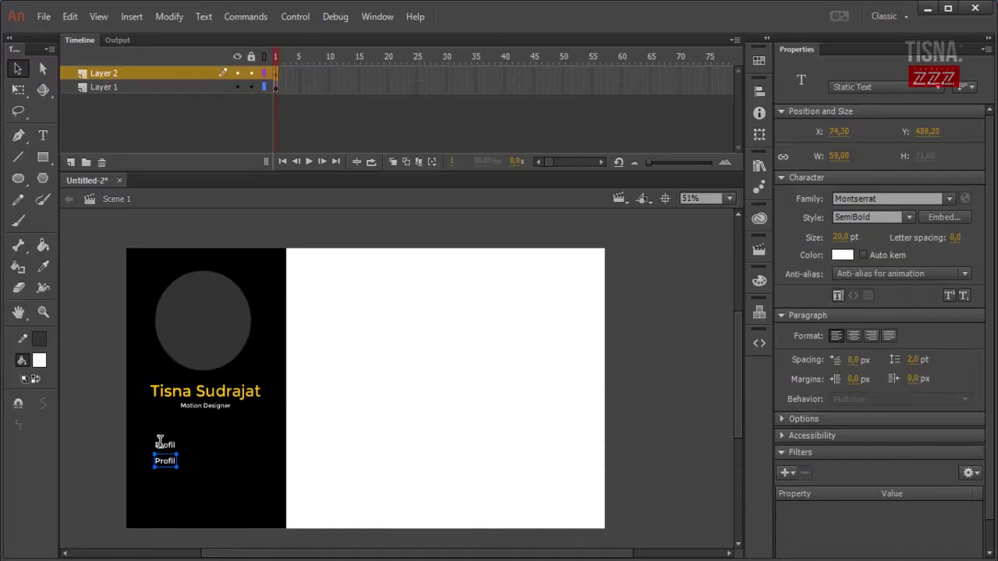
{"action": "double_click", "coordinate": [160, 441]}
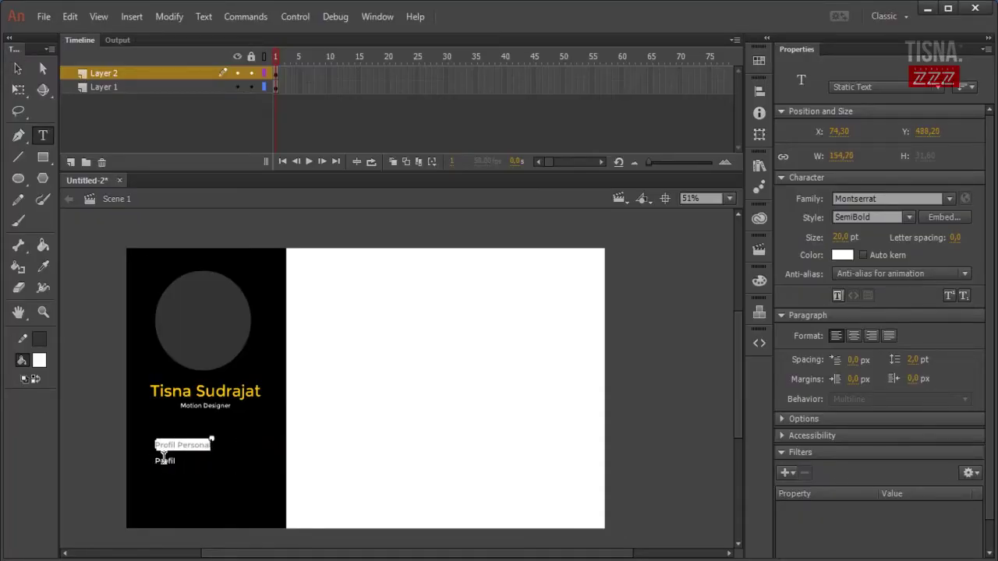
Complete the Profil Personal label and add a Pendidikan Formal label beneath it, checking the Word CV
{"action": "left_click_drag", "start_coordinate": [162, 460], "coordinate": [206, 466]}
{"action": "type", "text": "endidikan Forma"}
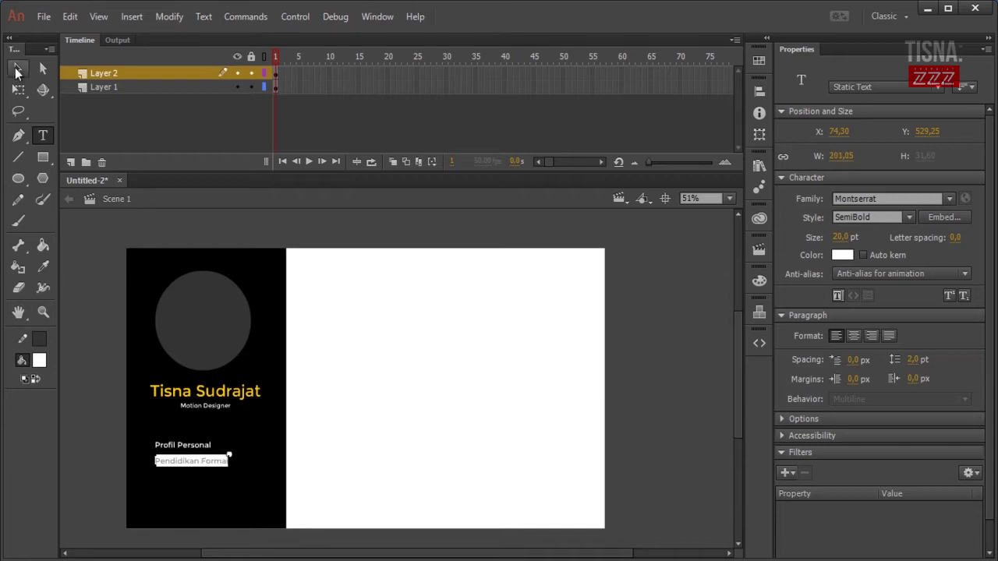
{"action": "left_click", "coordinate": [18, 71]}
{"action": "mouse_move", "coordinate": [260, 559]}
{"action": "left_click", "coordinate": [341, 514]}
{"action": "scroll", "coordinate": [473, 358], "scroll_direction": "down", "scroll_amount": 10}
{"action": "scroll", "coordinate": [756, 169], "scroll_direction": "down", "scroll_amount": 10}
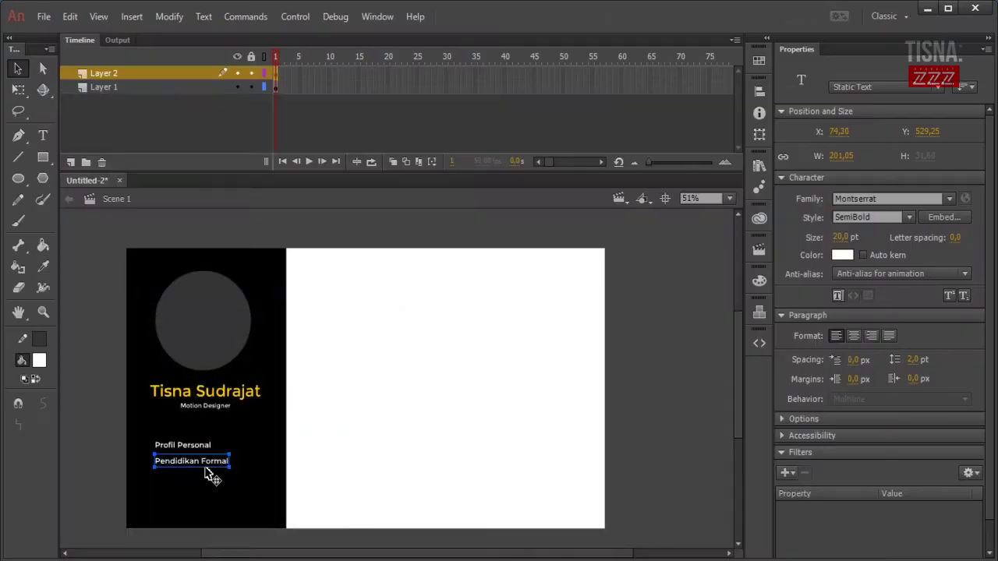
{"action": "mouse_move", "coordinate": [207, 471]}
{"action": "left_mouse_down"}
{"action": "mouse_move", "coordinate": [225, 482]}
{"action": "mouse_move", "coordinate": [218, 488]}
{"action": "left_mouse_up"}
{"action": "left_click", "coordinate": [17, 69]}
Add Pengalaman Kerja and Skill labels as copies stacked below
{"action": "double_click", "coordinate": [217, 488]}
{"action": "key", "text": "ctrl+a"}
{"action": "type", "text": "Pengala"}
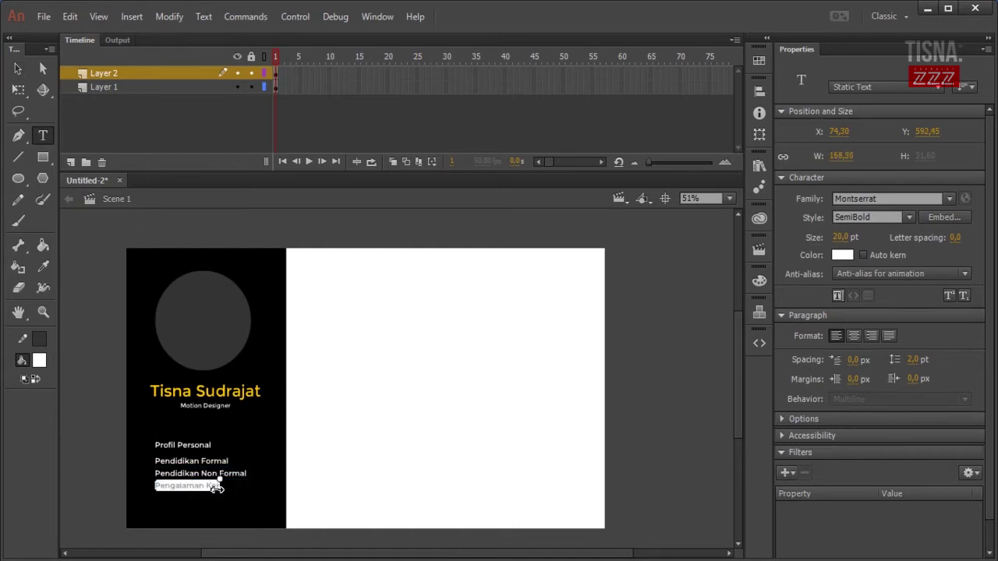
{"action": "left_click", "coordinate": [26, 74]}
{"action": "left_click_drag", "start_coordinate": [200, 486], "coordinate": [200, 499]}
{"action": "double_click", "coordinate": [206, 499]}
{"action": "type", "text": "Skill"}
{"action": "left_click", "coordinate": [19, 70]}
{"action": "left_click", "coordinate": [299, 400]}
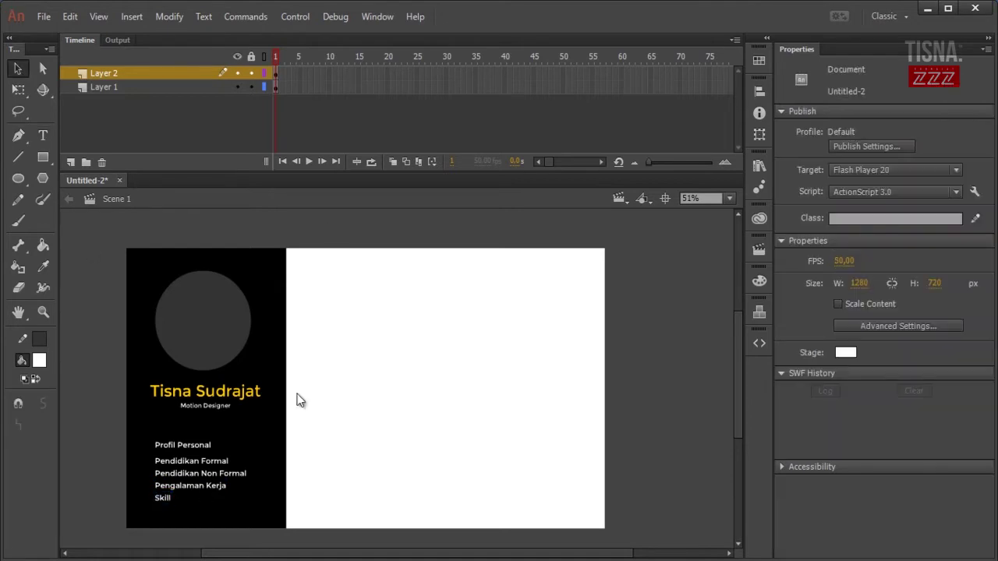
Nudge the lower labels down to even out the spacing
{"action": "left_click", "coordinate": [182, 461]}
{"action": "left_click_drag", "start_coordinate": [184, 473], "coordinate": [184, 489]}
{"action": "left_click", "coordinate": [166, 498]}
{"action": "left_click", "coordinate": [88, 403]}
Select all five labels and shift them slightly to the right
{"action": "left_click", "coordinate": [198, 447]}
{"action": "left_click", "coordinate": [187, 461], "text": "shift"}
{"action": "left_click", "coordinate": [179, 476], "text": "shift"}
{"action": "left_click", "coordinate": [173, 489], "text": "shift"}
{"action": "left_click", "coordinate": [165, 502], "text": "shift"}
{"action": "key", "text": "shift+Right"}
{"action": "key", "text": "shift+Right"}
{"action": "left_click", "coordinate": [78, 453]}
{"action": "left_click", "coordinate": [203, 491]}
{"action": "left_click", "coordinate": [171, 504]}
{"action": "left_click", "coordinate": [88, 424]}
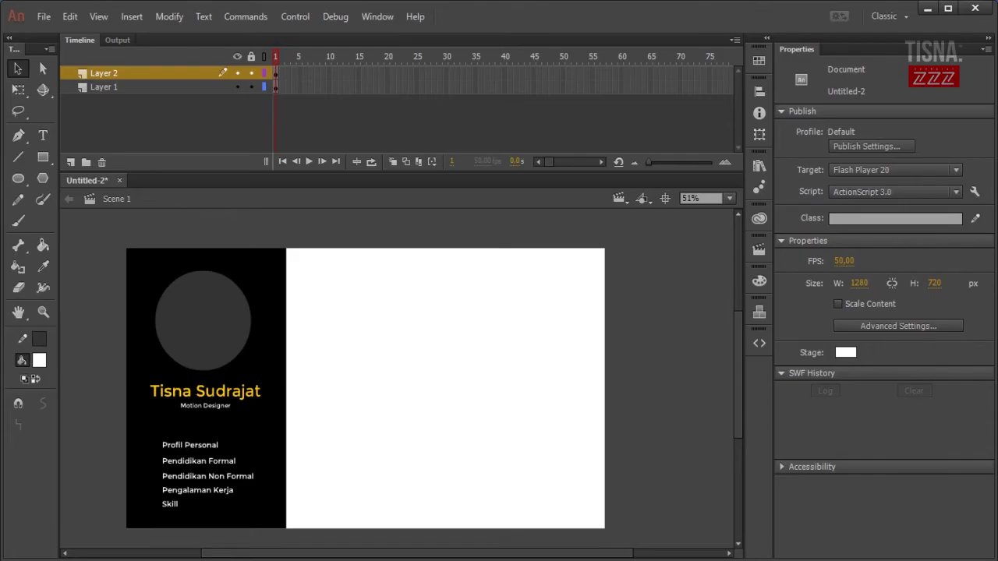
Select the biodata table in the Word CV
{"action": "mouse_move", "coordinate": [261, 559]}
{"action": "left_click", "coordinate": [385, 525]}
{"action": "scroll", "coordinate": [520, 400], "scroll_direction": "up", "scroll_amount": 3}
{"action": "left_click_drag", "start_coordinate": [995, 427], "coordinate": [992, 274]}
{"action": "left_click_drag", "start_coordinate": [658, 464], "coordinate": [256, 250]}
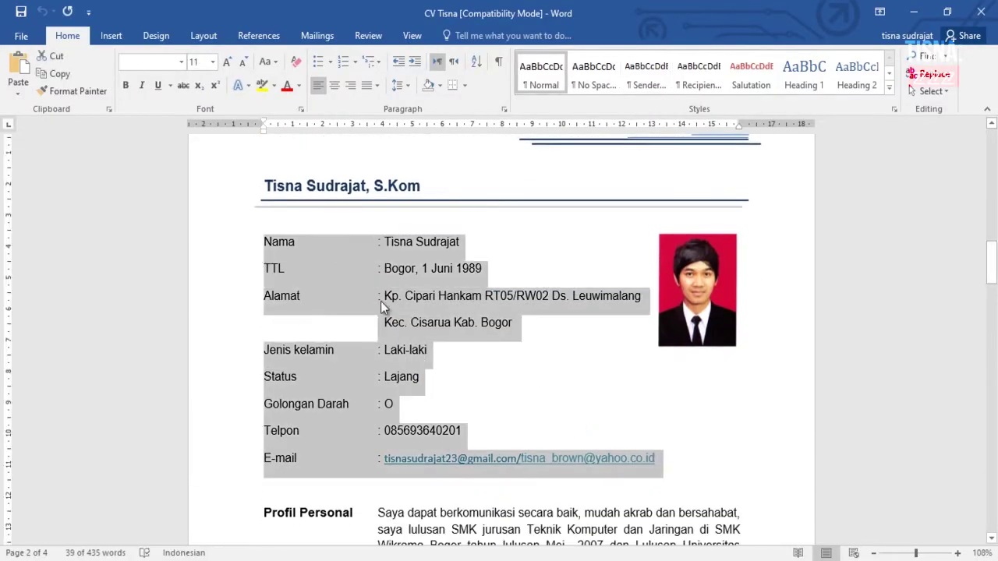
{"action": "left_click", "coordinate": [296, 522]}
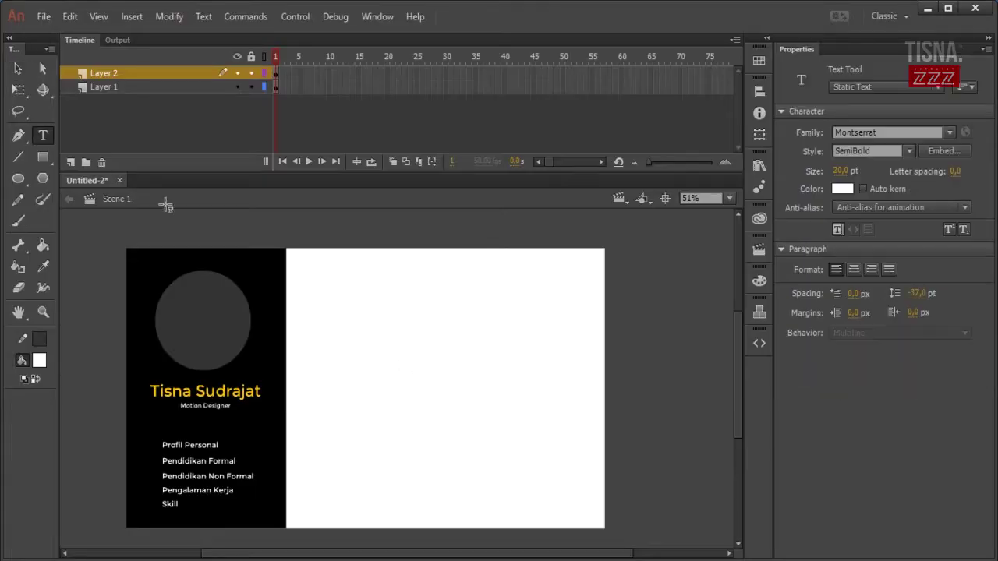
Paste the biodata into a new text box on the page and delete the Nama line
{"action": "left_click", "coordinate": [340, 330]}
{"action": "key", "text": "ctrl+v"}
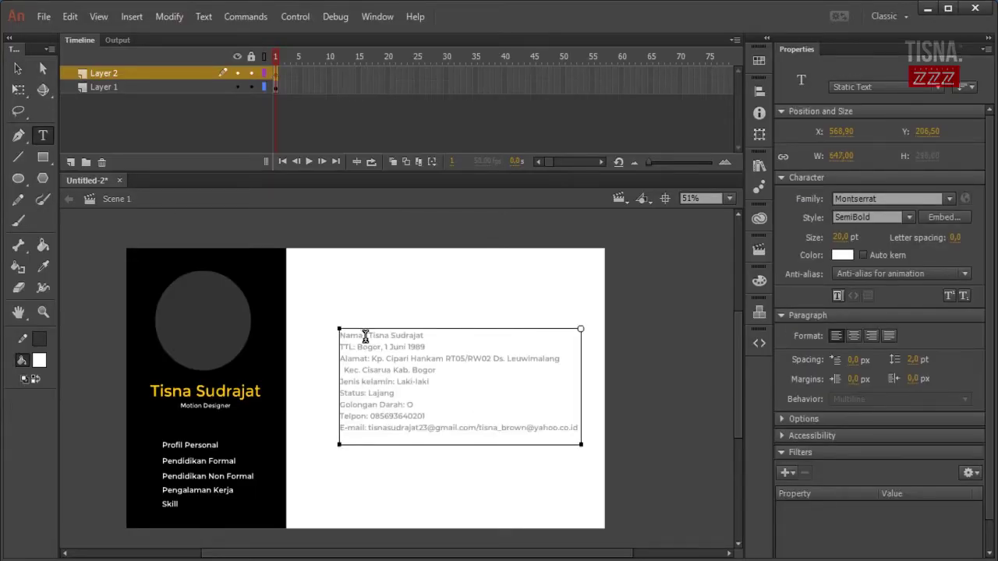
{"action": "left_click_drag", "start_coordinate": [423, 343], "coordinate": [325, 341]}
{"action": "key", "text": "BackSpace"}
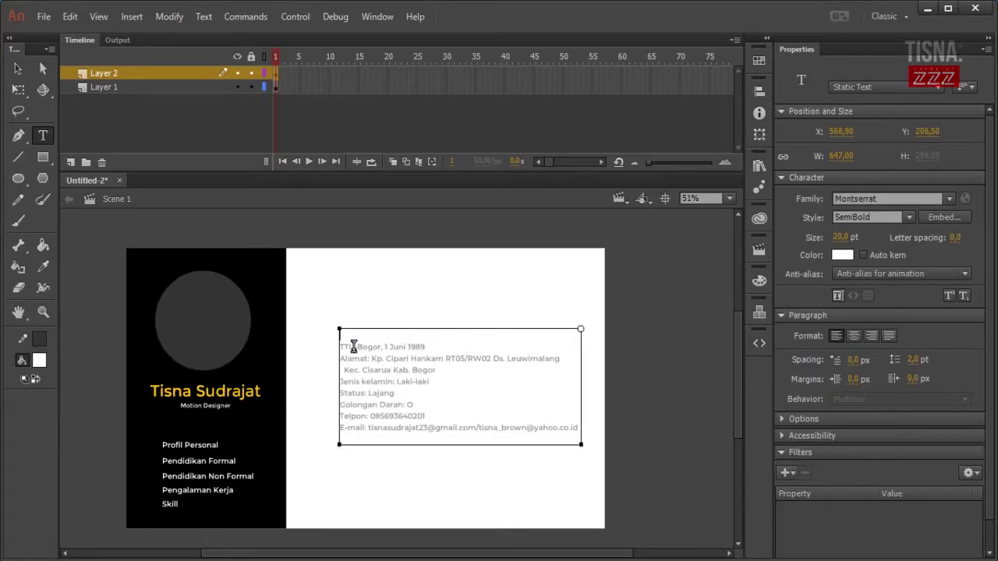
{"action": "key", "text": "Delete"}
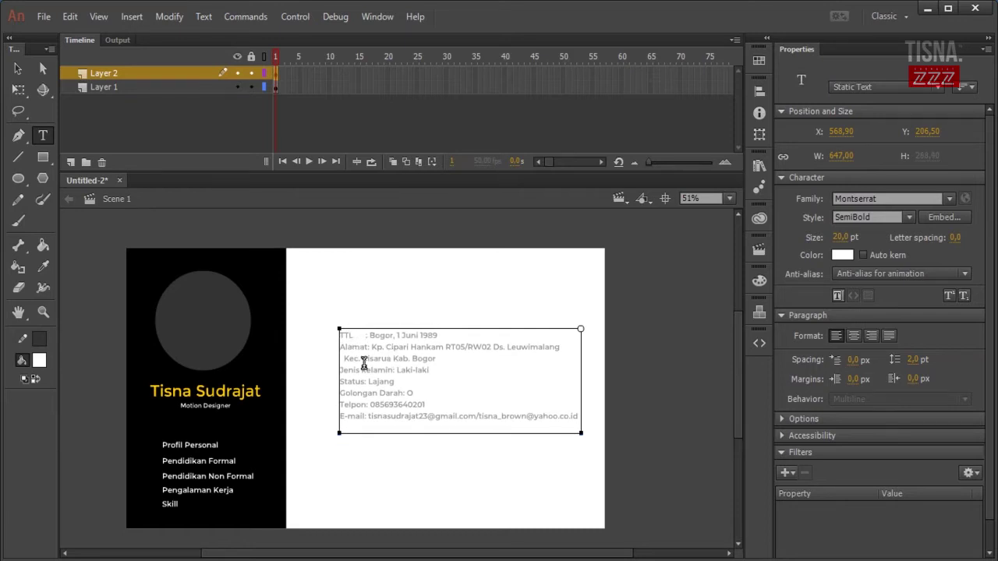
Pad the TTL line's colon and indent the Kec. address continuation with spaces
{"action": "type", "text": ":"}
{"action": "left_click", "coordinate": [371, 347]}
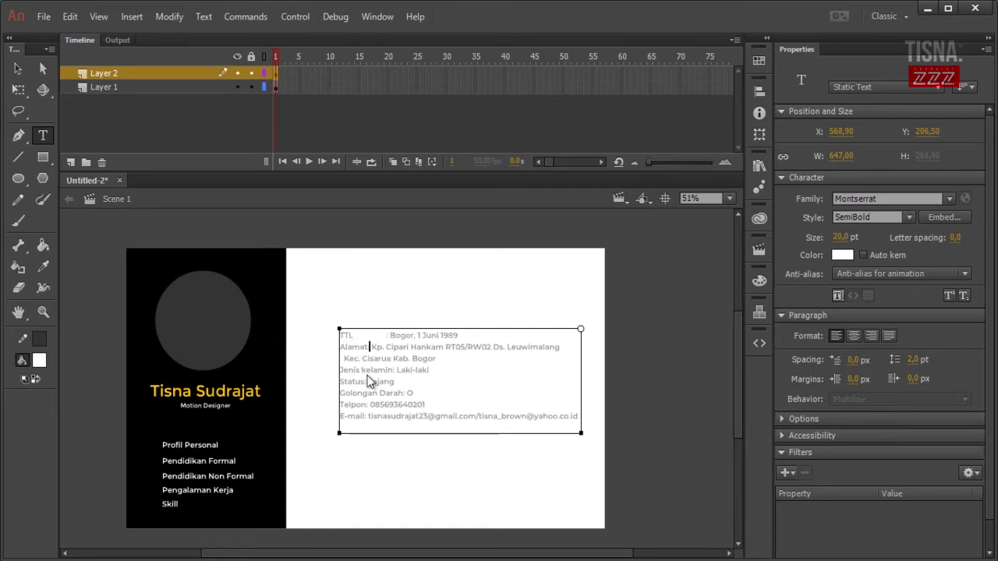
{"action": "scroll", "coordinate": [399, 379], "scroll_direction": "up", "scroll_amount": 1}
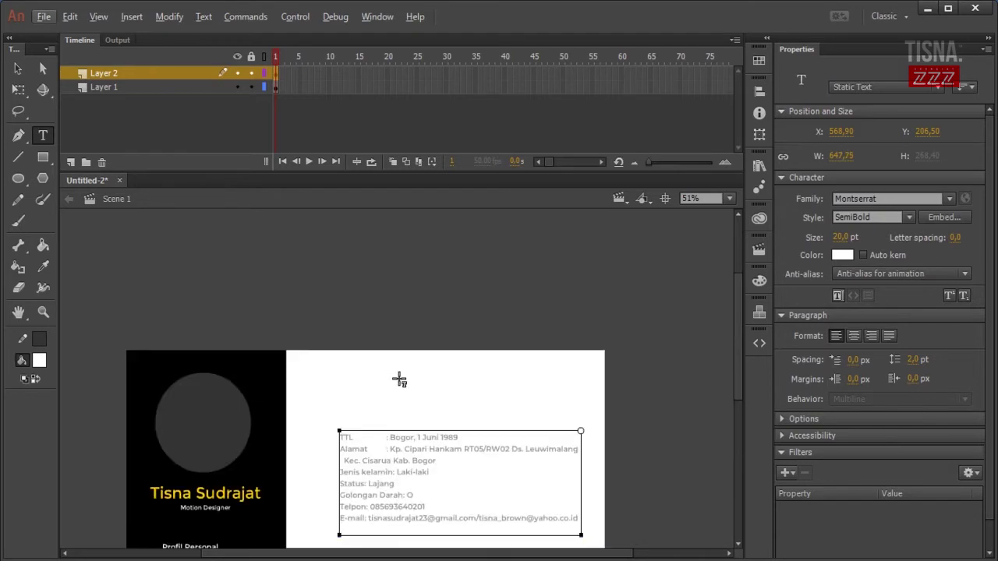
{"action": "scroll", "coordinate": [398, 376], "scroll_direction": "up", "scroll_amount": 1}
{"action": "scroll", "coordinate": [398, 375], "scroll_direction": "up", "scroll_amount": 2}
{"action": "left_click", "coordinate": [305, 345]}
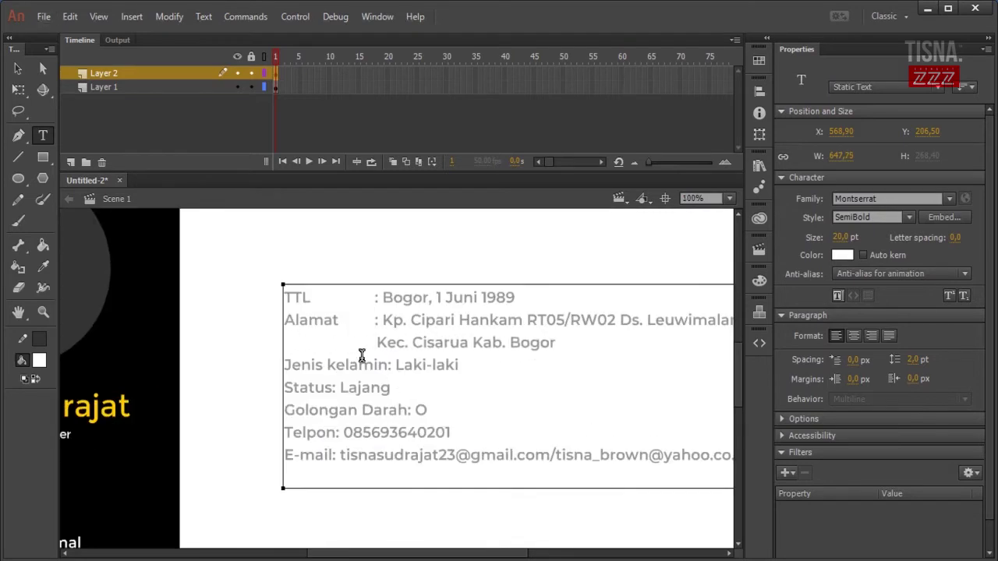
Pad the Alamat, TTL, Telpon and E-mail colons so they all line up
{"action": "left_click", "coordinate": [375, 321]}
{"action": "key", "text": "Up"}
{"action": "left_click", "coordinate": [386, 343]}
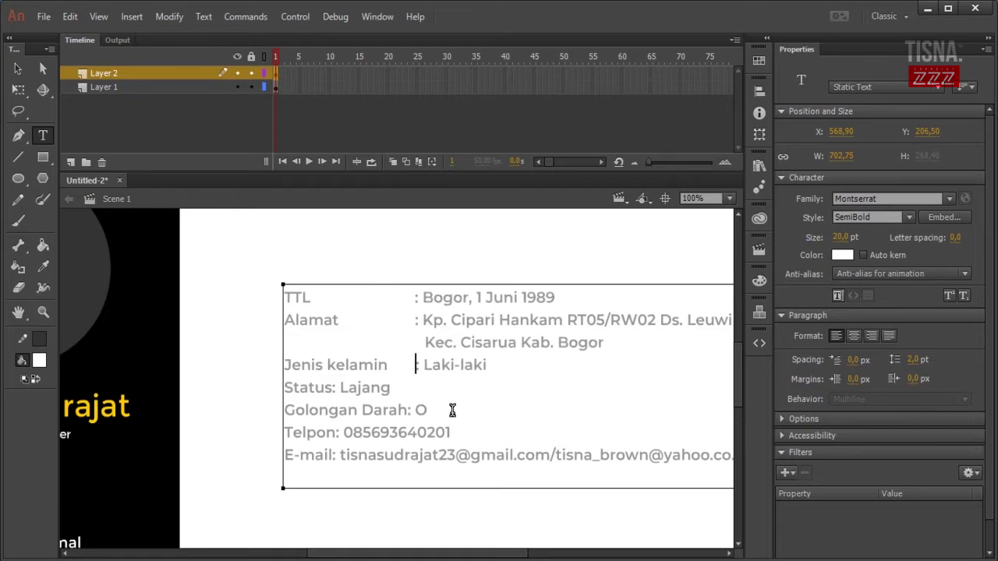
{"action": "left_click", "coordinate": [336, 433]}
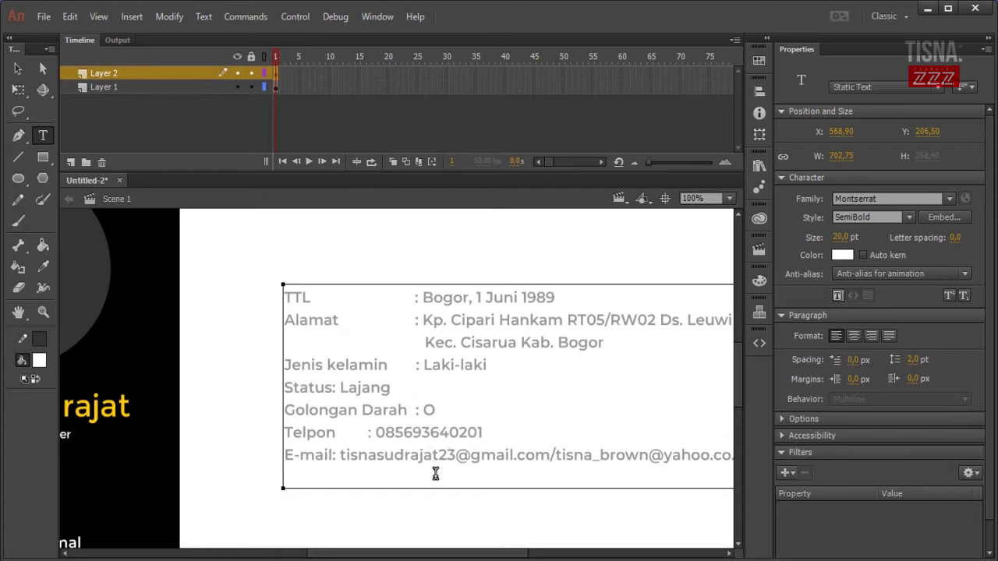
{"action": "left_click", "coordinate": [334, 456]}
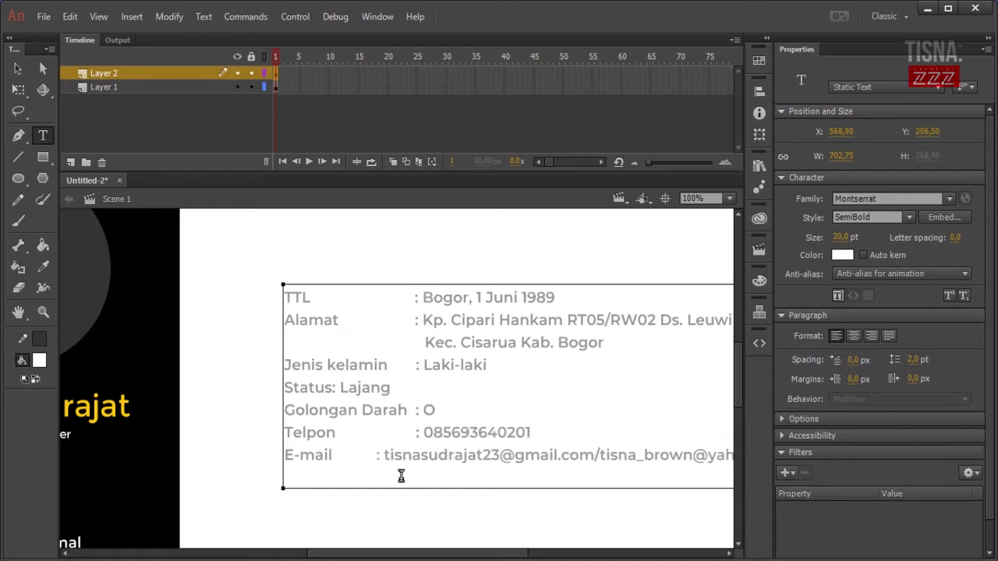
{"action": "left_click", "coordinate": [530, 558]}
{"action": "left_click_drag", "start_coordinate": [530, 557], "coordinate": [544, 557]}
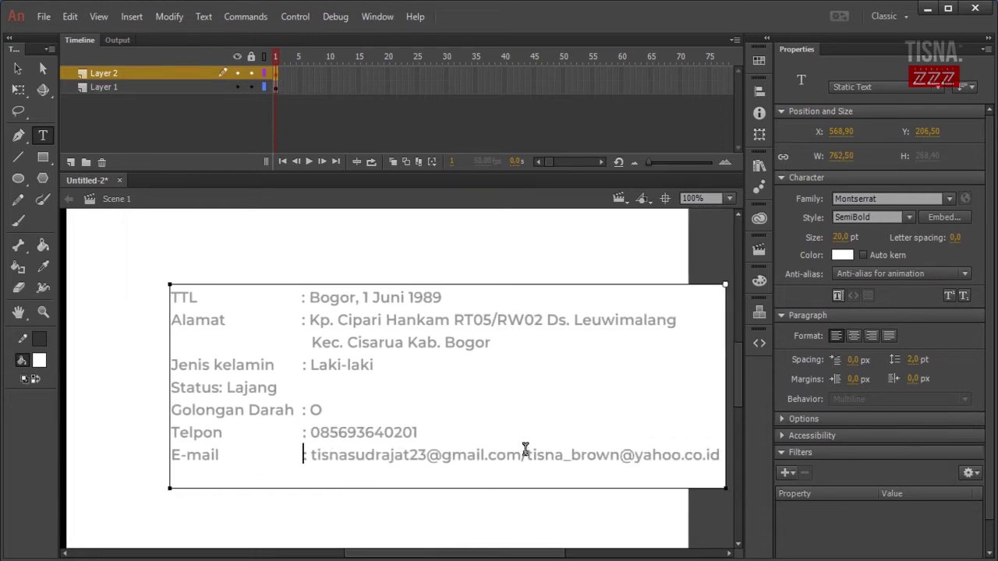
Delete the second e-mail address and make the biodata text dark
{"action": "left_click", "coordinate": [712, 452], "text": "shift"}
{"action": "key", "text": "BackSpace"}
{"action": "key", "text": "BackSpace"}
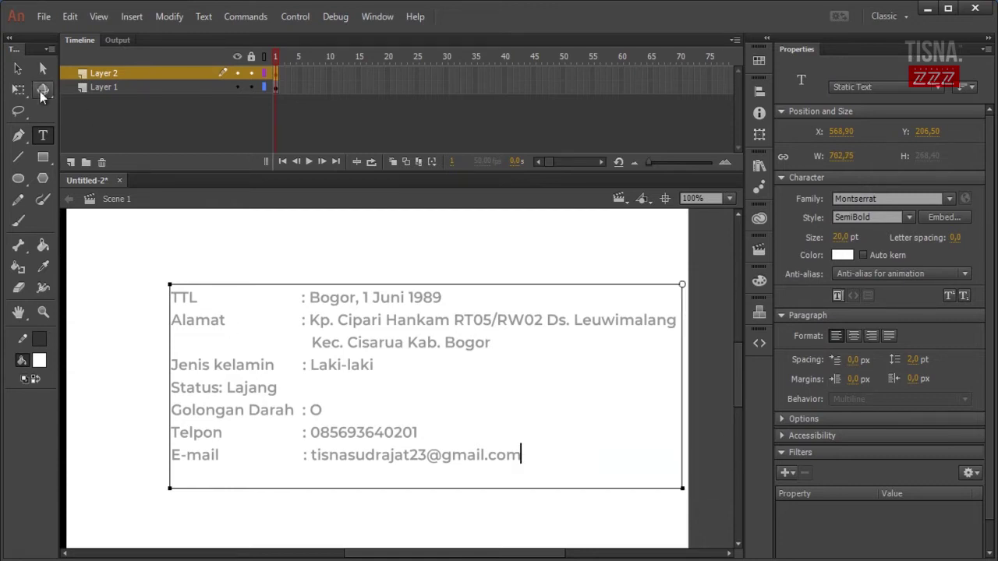
{"action": "key", "text": "Escape"}
{"action": "left_click", "coordinate": [842, 255]}
{"action": "left_click", "coordinate": [628, 314]}
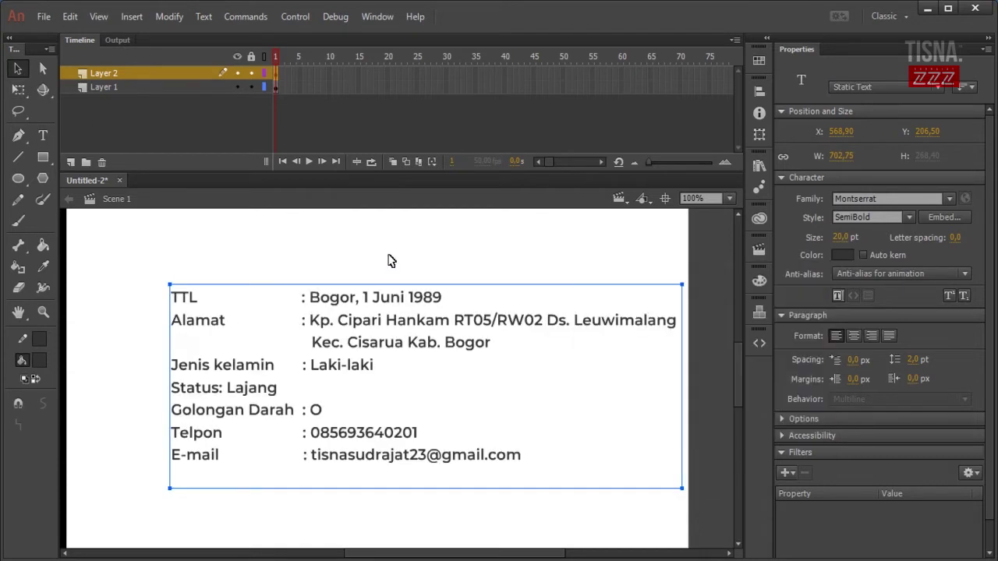
{"action": "left_click", "coordinate": [389, 261]}
Add a missing colon and move the biodata block further left on the page
{"action": "double_click", "coordinate": [220, 388]}
{"action": "type", "text": ":"}
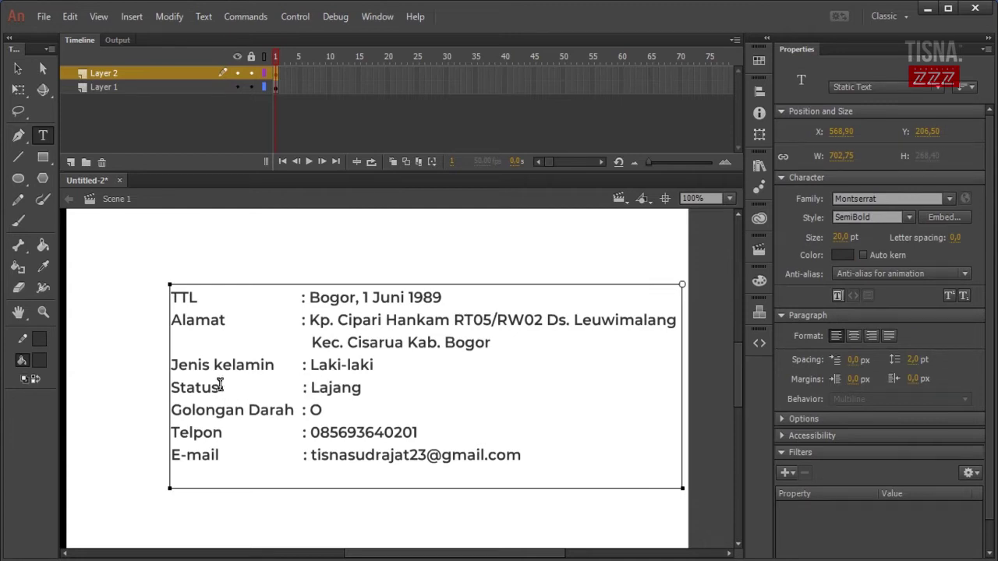
{"action": "left_click", "coordinate": [17, 69]}
{"action": "left_click_drag", "start_coordinate": [345, 327], "coordinate": [302, 326]}
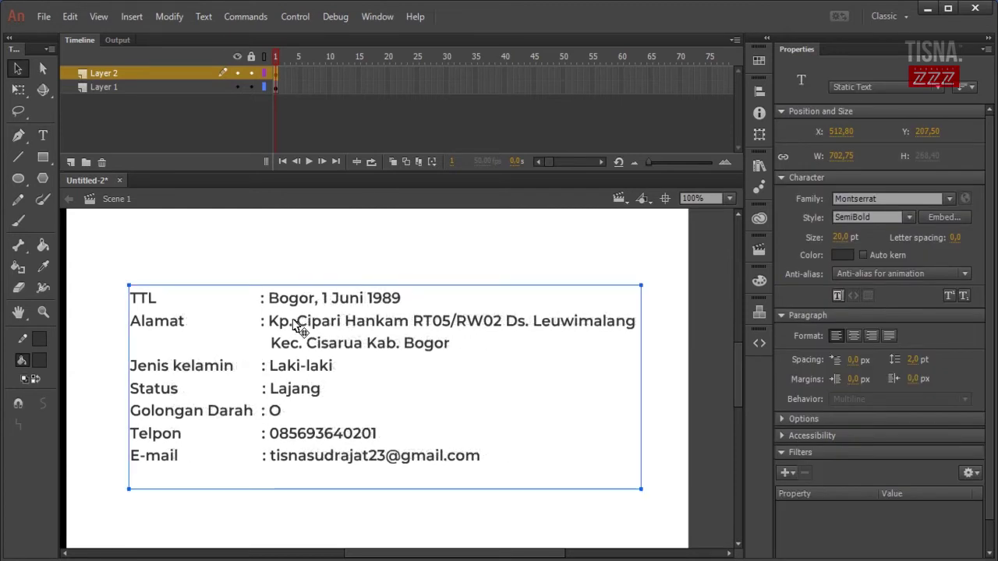
{"action": "scroll", "coordinate": [293, 321], "scroll_direction": "down", "scroll_amount": 2}
{"action": "left_click_drag", "start_coordinate": [381, 554], "coordinate": [345, 554]}
{"action": "left_click_drag", "start_coordinate": [411, 325], "coordinate": [402, 352]}
{"action": "left_click", "coordinate": [651, 336]}
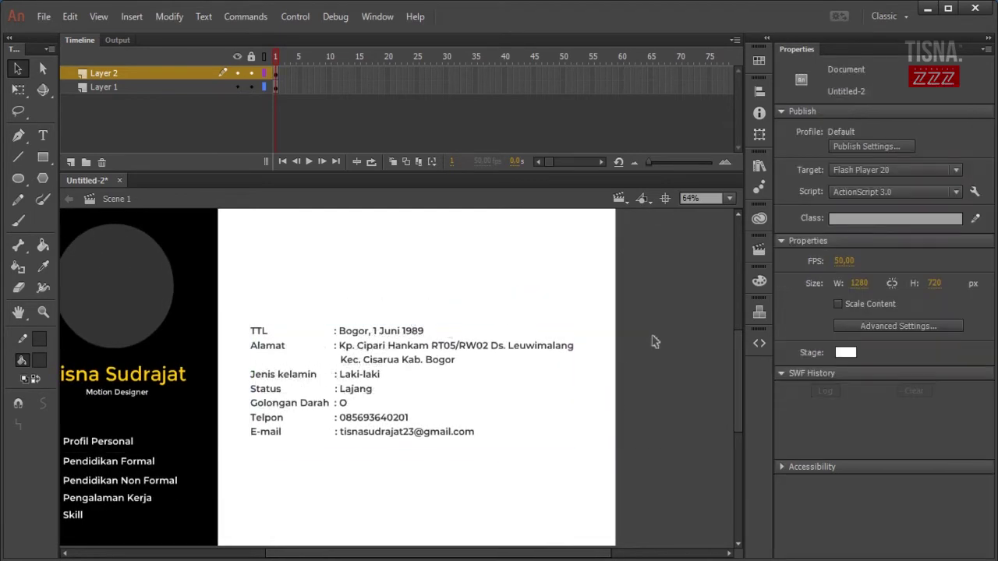
{"action": "left_click_drag", "start_coordinate": [460, 554], "coordinate": [448, 554]}
{"action": "scroll", "coordinate": [448, 558], "scroll_direction": "left", "scroll_amount": 2}
{"action": "left_click", "coordinate": [209, 380]}
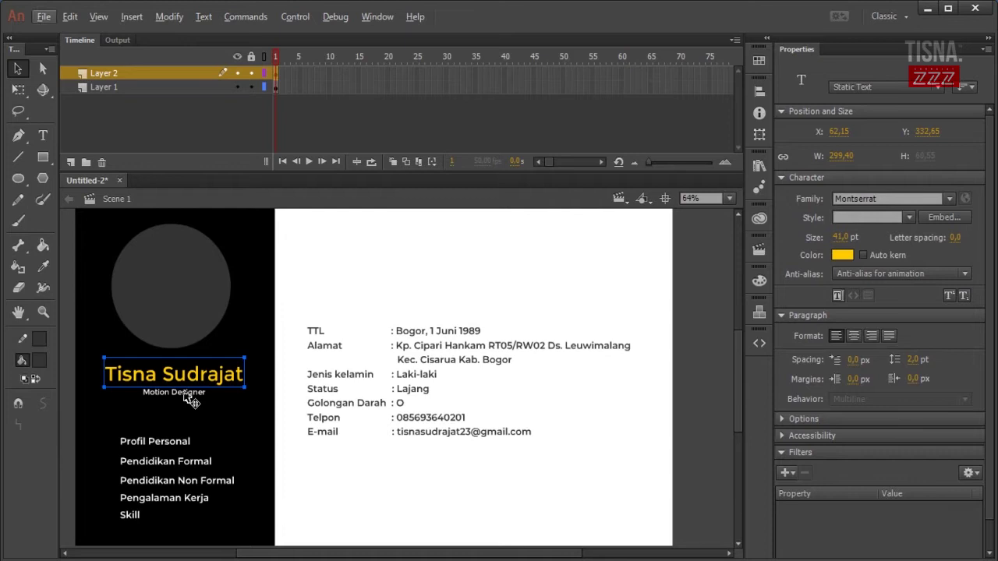
Alt-drag a copy of the name and Motion Designer onto the page and colour them #333333
{"action": "left_click_drag", "start_coordinate": [214, 382], "coordinate": [414, 295]}
{"action": "left_click", "coordinate": [561, 281]}
{"action": "left_click_drag", "start_coordinate": [571, 263], "coordinate": [305, 325]}
{"action": "left_click", "coordinate": [842, 255]}
{"action": "left_click", "coordinate": [628, 316]}
Left-align the heading, place it above the biodata, and enlarge it with Free Transform
{"action": "left_click", "coordinate": [760, 93]}
{"action": "left_click", "coordinate": [612, 117]}
{"action": "left_click_drag", "start_coordinate": [88, 296], "coordinate": [321, 295]}
{"action": "left_click", "coordinate": [21, 89]}
{"action": "left_click_drag", "start_coordinate": [445, 270], "coordinate": [476, 290]}
{"action": "left_click", "coordinate": [585, 282]}
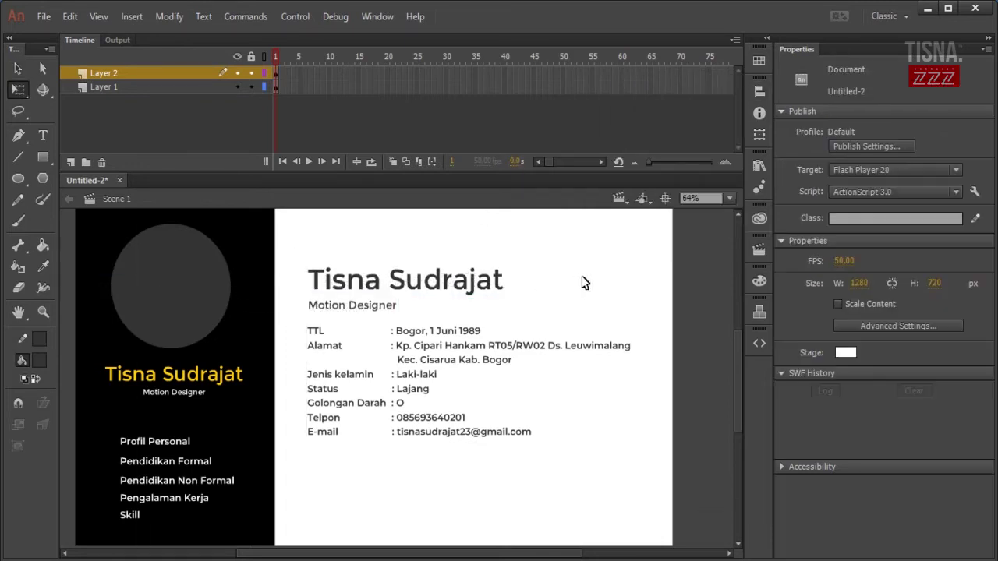
Check the biodata block and start saving the document under a new name
{"action": "scroll", "coordinate": [581, 296], "scroll_direction": "down", "scroll_amount": 1}
{"action": "left_click", "coordinate": [517, 350]}
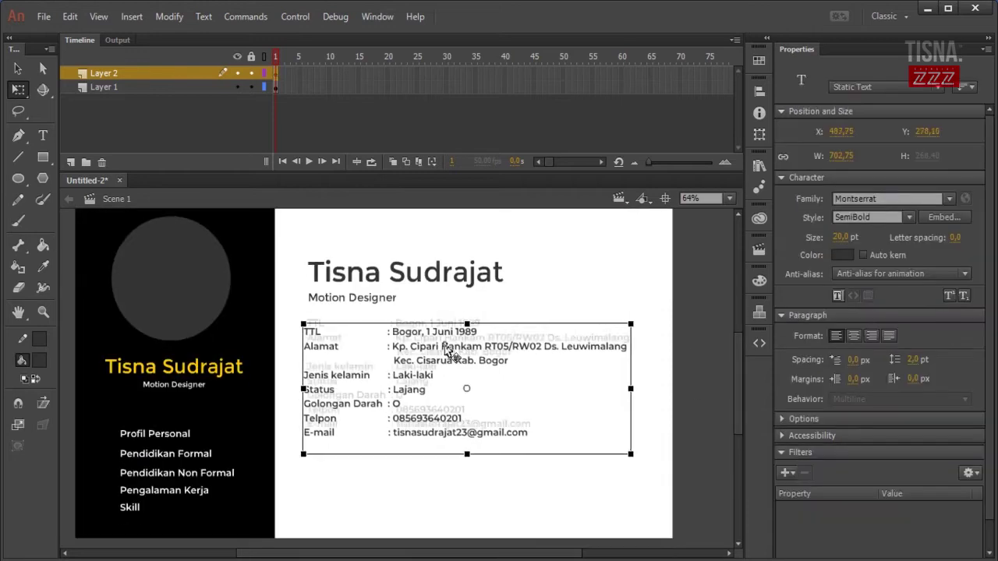
{"action": "left_click", "coordinate": [616, 296]}
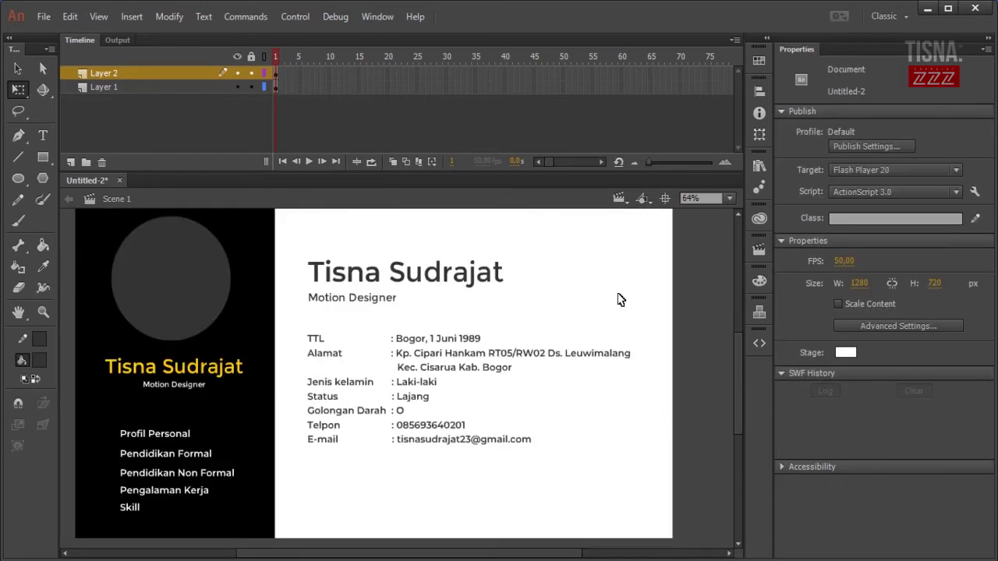
{"action": "key", "text": "ctrl+s"}
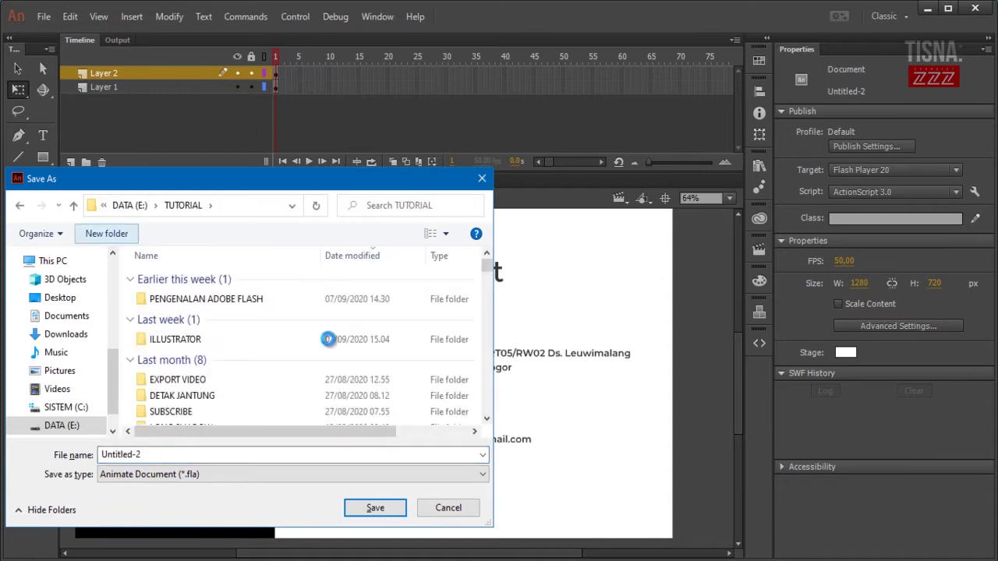
Create a CV folder under TUTORIAL and save the document inside it as CV.fla
{"action": "type", "text": "CV"}
{"action": "key", "text": "Return"}
{"action": "double_click", "coordinate": [279, 297]}
{"action": "left_click", "coordinate": [218, 460]}
{"action": "type", "text": "CV"}
{"action": "left_click", "coordinate": [374, 507]}
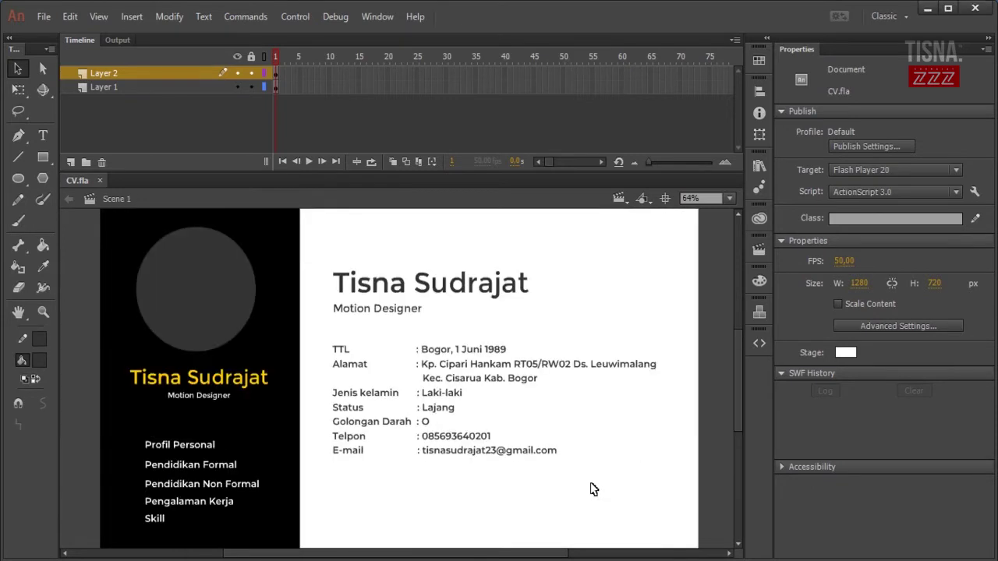
Insert a new scene, then go back to Scene 1
{"action": "left_click", "coordinate": [137, 18]}
{"action": "left_click", "coordinate": [168, 133]}
{"action": "left_click", "coordinate": [621, 200]}
{"action": "left_click", "coordinate": [641, 214]}
Copy the name and Motion Designer texts from Scene 1 and paste them into Scene 2
{"action": "left_click", "coordinate": [288, 333]}
{"action": "left_click", "coordinate": [714, 348]}
{"action": "left_click_drag", "start_coordinate": [739, 348], "coordinate": [740, 356]}
{"action": "left_click", "coordinate": [191, 425]}
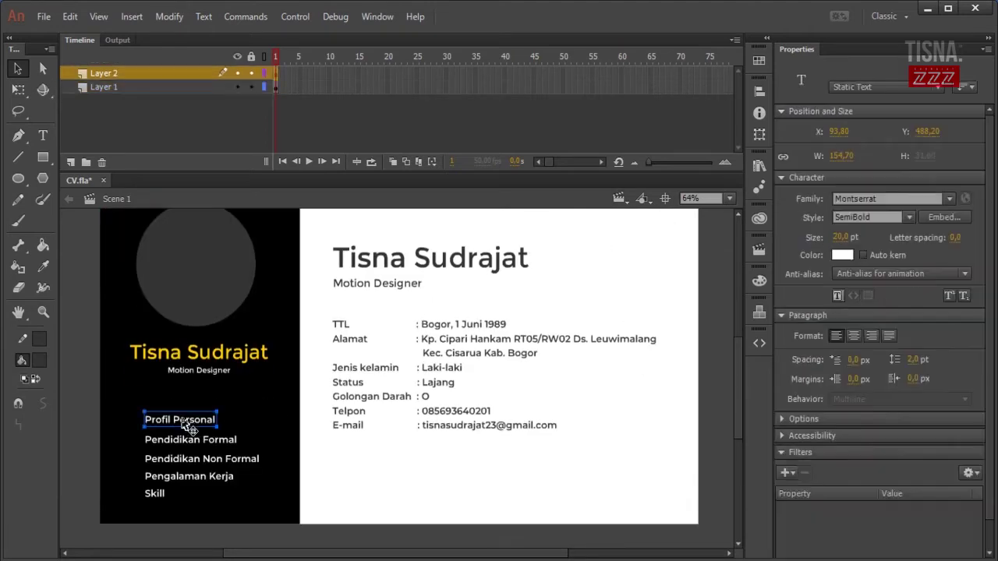
{"action": "left_click_drag", "start_coordinate": [401, 229], "coordinate": [521, 284]}
{"action": "left_click", "coordinate": [619, 198]}
{"action": "left_click", "coordinate": [627, 232]}
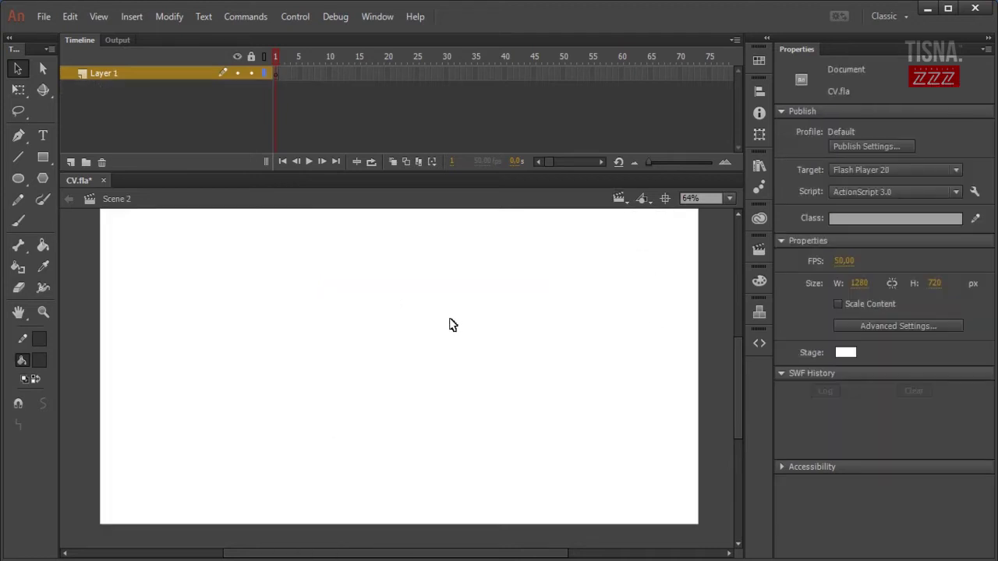
{"action": "scroll", "coordinate": [467, 335], "scroll_direction": "up", "scroll_amount": 1}
{"action": "key", "text": "ctrl+v"}
Move the texts to the upper left and retype the heading as 'Profil Personal'
{"action": "left_click_drag", "start_coordinate": [458, 384], "coordinate": [305, 324]}
{"action": "left_click", "coordinate": [365, 398]}
{"action": "double_click", "coordinate": [283, 315]}
{"action": "key", "text": "ctrl+a"}
{"action": "type", "text": "Profil Personal"}
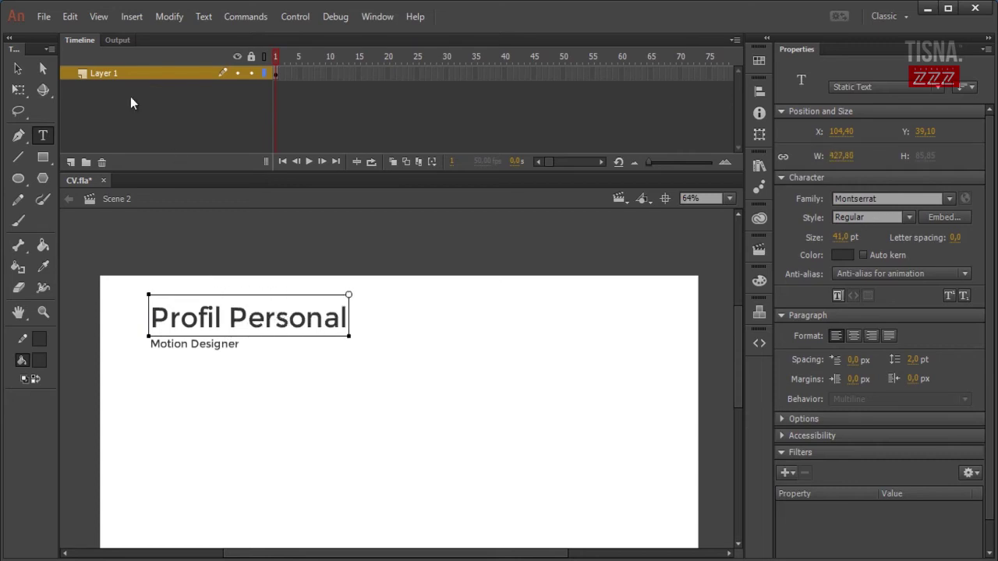
{"action": "left_click", "coordinate": [18, 69]}
{"action": "left_click", "coordinate": [319, 417]}
{"action": "left_click_drag", "start_coordinate": [319, 417], "coordinate": [221, 320]}
{"action": "left_click_drag", "start_coordinate": [220, 325], "coordinate": [212, 328]}
{"action": "left_click", "coordinate": [288, 393]}
Copy the three Profil Personal paragraphs from the Word CV document
{"action": "left_click", "coordinate": [339, 560]}
{"action": "left_click_drag", "start_coordinate": [636, 372], "coordinate": [352, 200]}
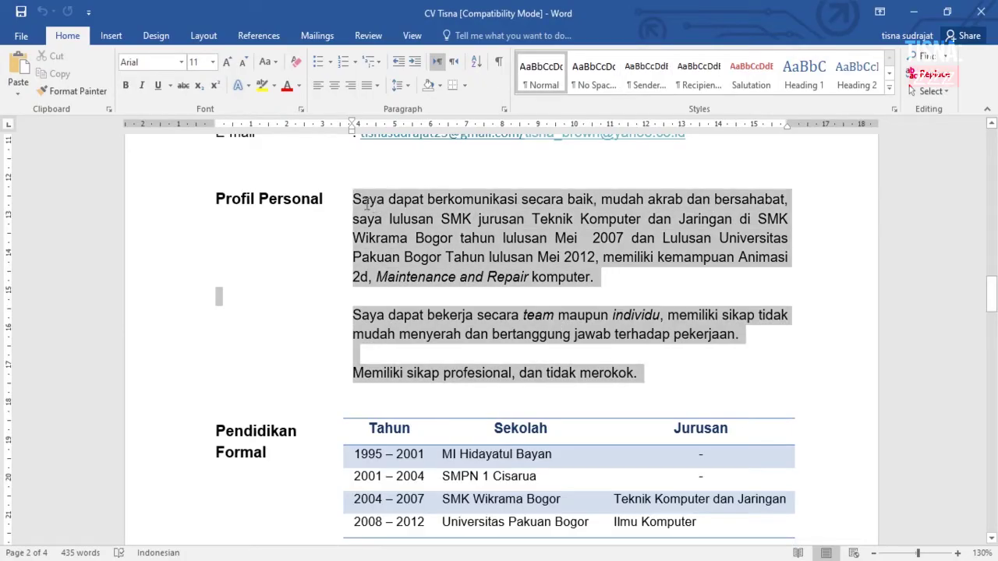
{"action": "key", "text": "ctrl+c"}
{"action": "key", "text": "alt+Tab"}
Paste the Profil Personal paragraphs below Motion Designer and set them to 24 pt
{"action": "key", "text": "t"}
{"action": "left_click", "coordinate": [146, 362]}
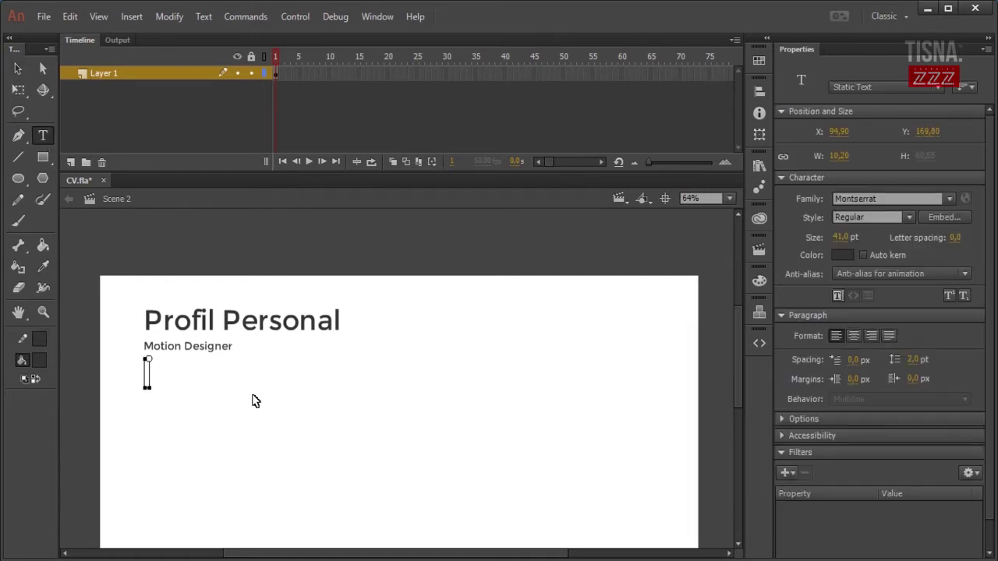
{"action": "key", "text": "ctrl+v"}
{"action": "key", "text": "ctrl+a"}
{"action": "left_click", "coordinate": [843, 237]}
{"action": "type", "text": "24"}
{"action": "key", "text": "Return"}
Narrow the paragraph text box so the text wraps into a slim block
{"action": "left_click", "coordinate": [730, 554]}
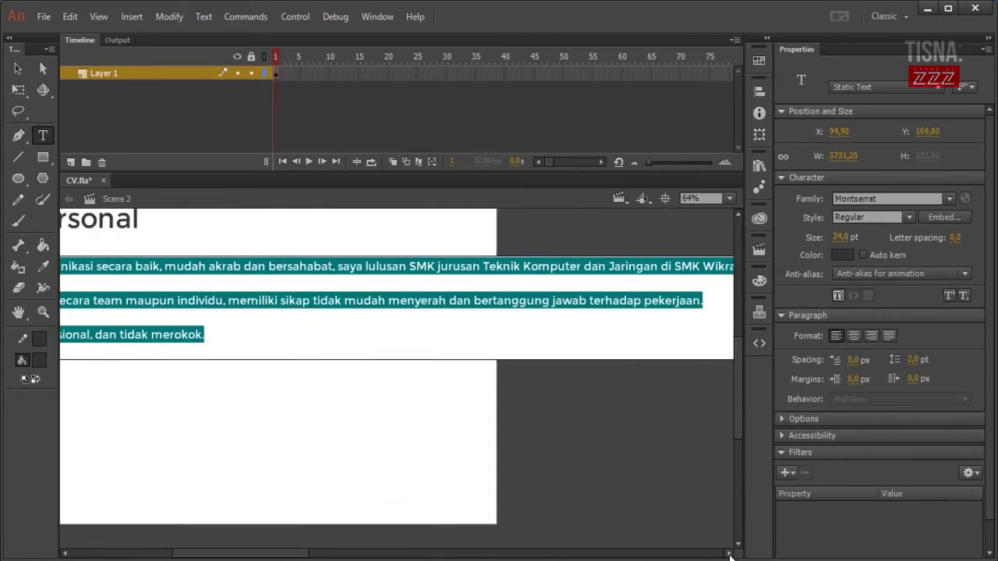
{"action": "scroll", "coordinate": [633, 471], "scroll_direction": "down", "scroll_amount": 3}
{"action": "left_click", "coordinate": [721, 556]}
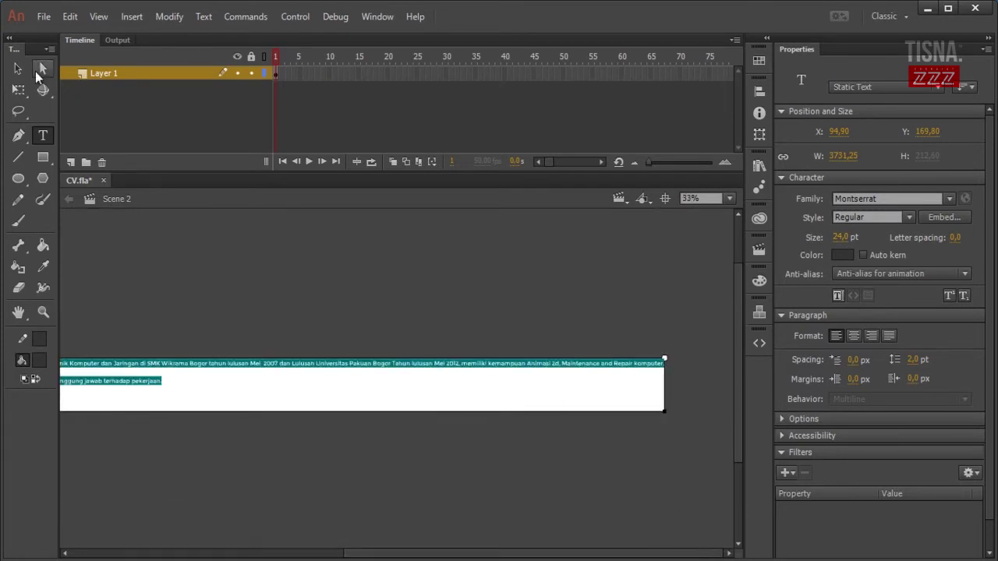
{"action": "key", "text": "Escape"}
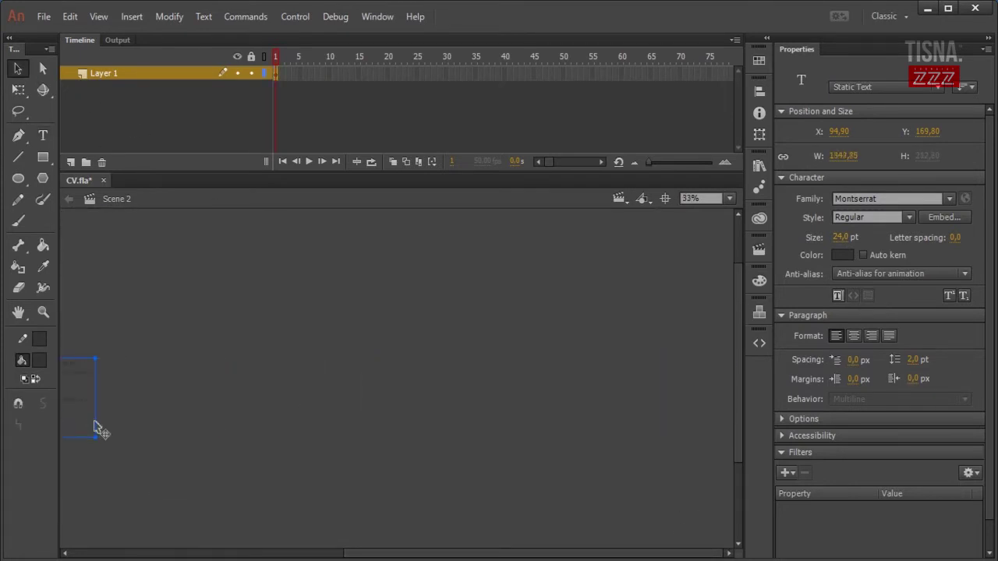
{"action": "left_click_drag", "start_coordinate": [584, 442], "coordinate": [434, 442]}
{"action": "left_click", "coordinate": [485, 442]}
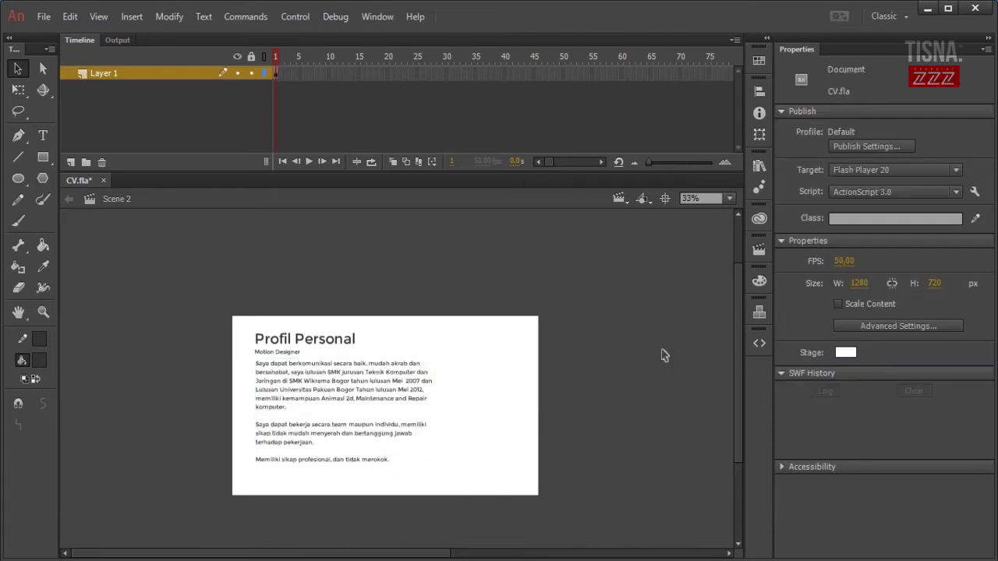
{"action": "left_click", "coordinate": [760, 249]}
Copy the black panel with the circle from Scene 1 onto Scene 2's right half
{"action": "left_click", "coordinate": [633, 254]}
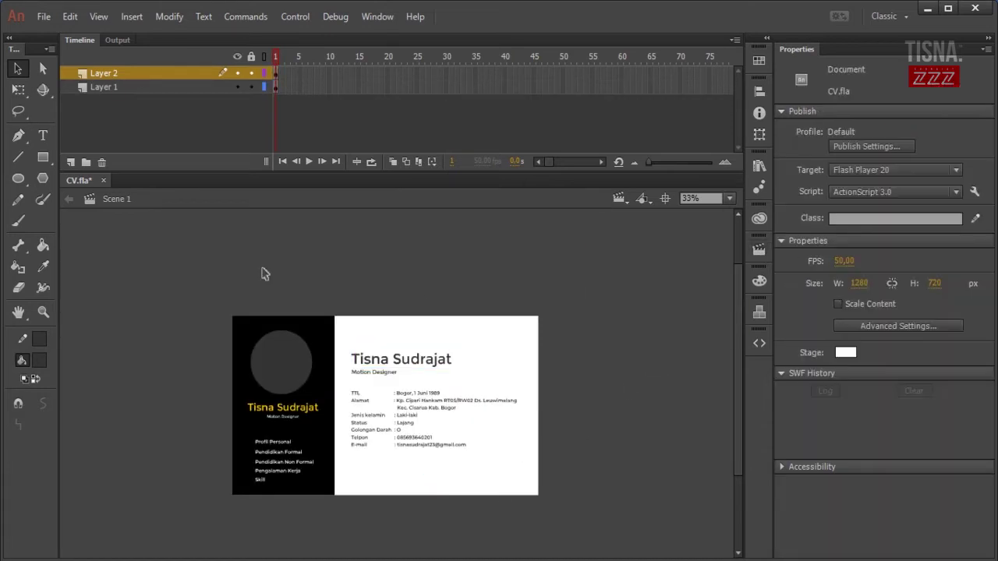
{"action": "left_click", "coordinate": [312, 341]}
{"action": "left_click", "coordinate": [618, 198]}
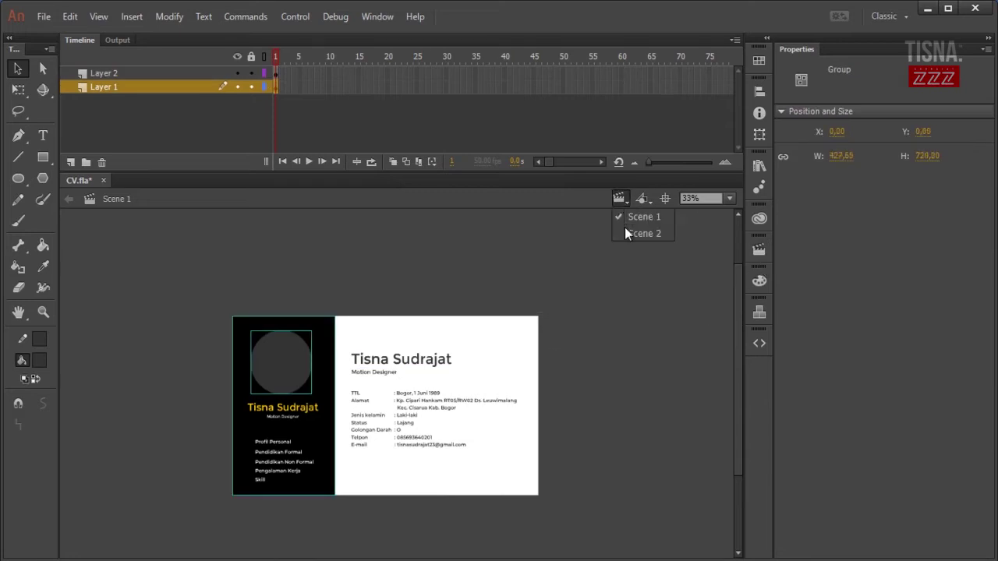
{"action": "left_click", "coordinate": [635, 233]}
{"action": "key", "text": "ctrl+v"}
{"action": "left_click_drag", "start_coordinate": [432, 367], "coordinate": [505, 367]}
{"action": "left_click", "coordinate": [663, 362]}
Nudge the three Profil Personal text objects left and down beside the panel
{"action": "left_click", "coordinate": [490, 368]}
{"action": "left_click", "coordinate": [633, 393]}
{"action": "scroll", "coordinate": [437, 491], "scroll_direction": "down", "scroll_amount": 3}
{"action": "scroll", "coordinate": [412, 446], "scroll_direction": "up", "scroll_amount": 2}
{"action": "left_click_drag", "start_coordinate": [287, 265], "coordinate": [363, 442]}
{"action": "key", "text": "shift+Left"}
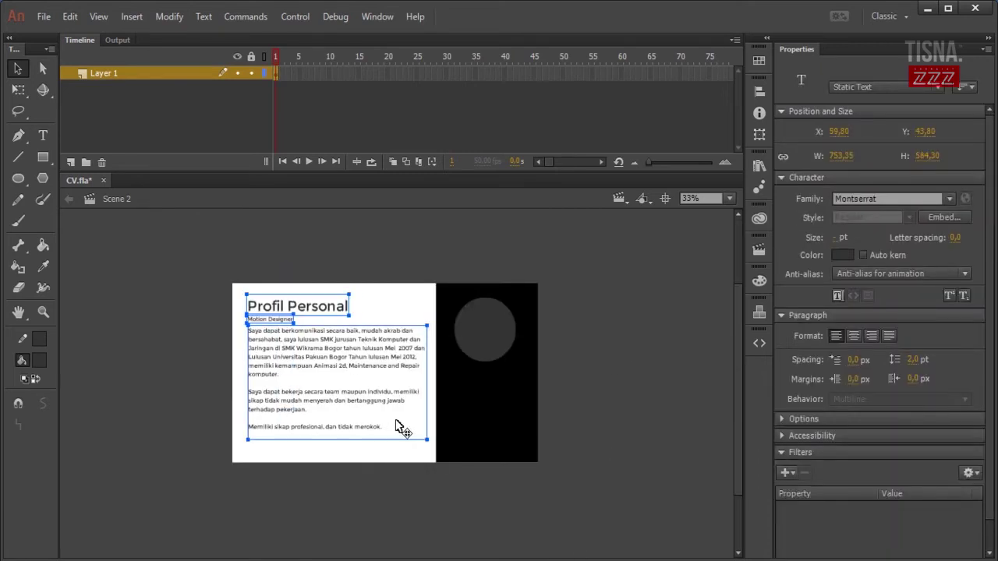
{"action": "key", "text": "shift+Down"}
{"action": "left_click", "coordinate": [596, 384]}
{"action": "key", "text": "alt"}
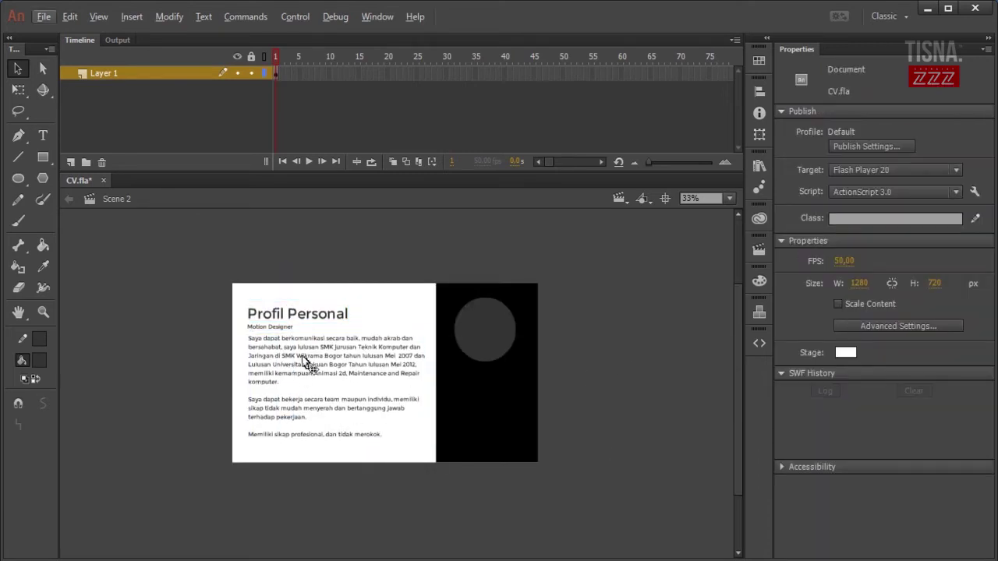
{"action": "scroll", "coordinate": [291, 339], "scroll_direction": "up", "scroll_amount": 3}
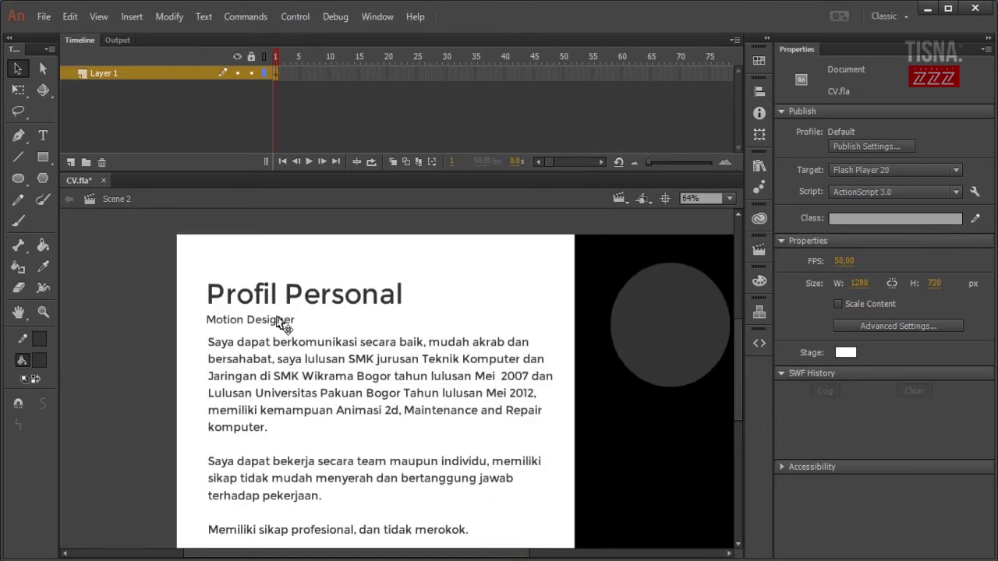
Replace the Motion Designer subtitle with the owner's name and nudge the paragraph down
{"action": "double_click", "coordinate": [293, 317]}
{"action": "type", "text": "Tisna Sudrajat"}
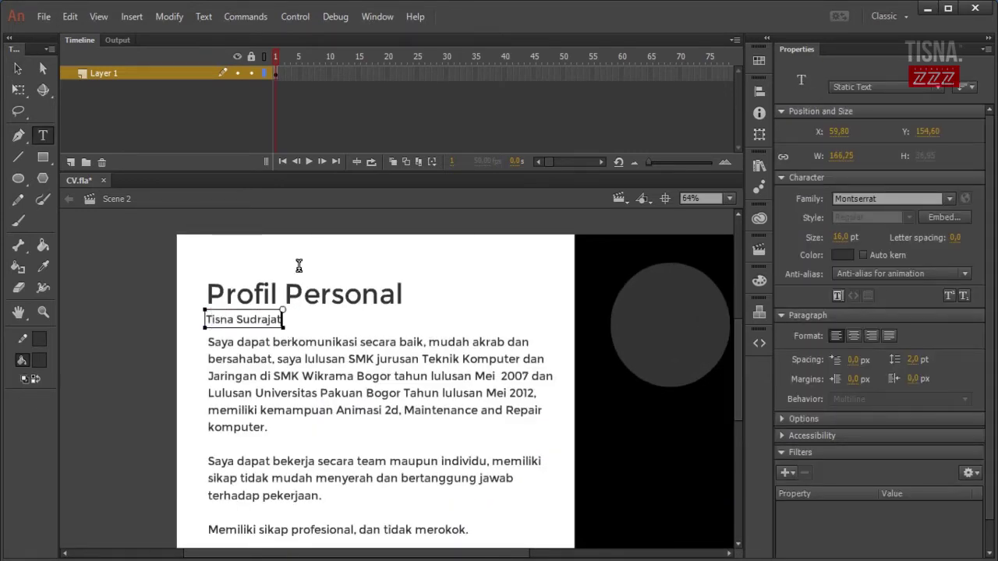
{"action": "left_click", "coordinate": [18, 68]}
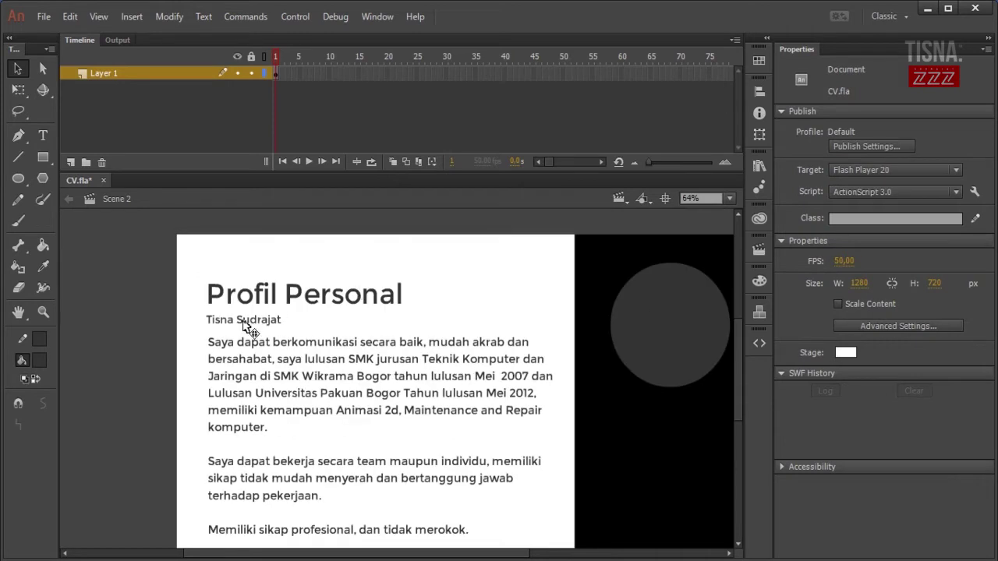
{"action": "scroll", "coordinate": [278, 311], "scroll_direction": "down", "scroll_amount": 1}
{"action": "left_click", "coordinate": [299, 353]}
{"action": "key", "text": "shift+Down"}
{"action": "key", "text": "shift+Down"}
{"action": "left_click", "coordinate": [183, 297]}
Keep the Profil Personal title black and colour the name subtitle orange
{"action": "left_click", "coordinate": [256, 318]}
{"action": "left_click", "coordinate": [276, 294]}
{"action": "left_click", "coordinate": [39, 360]}
{"action": "left_click", "coordinate": [283, 470]}
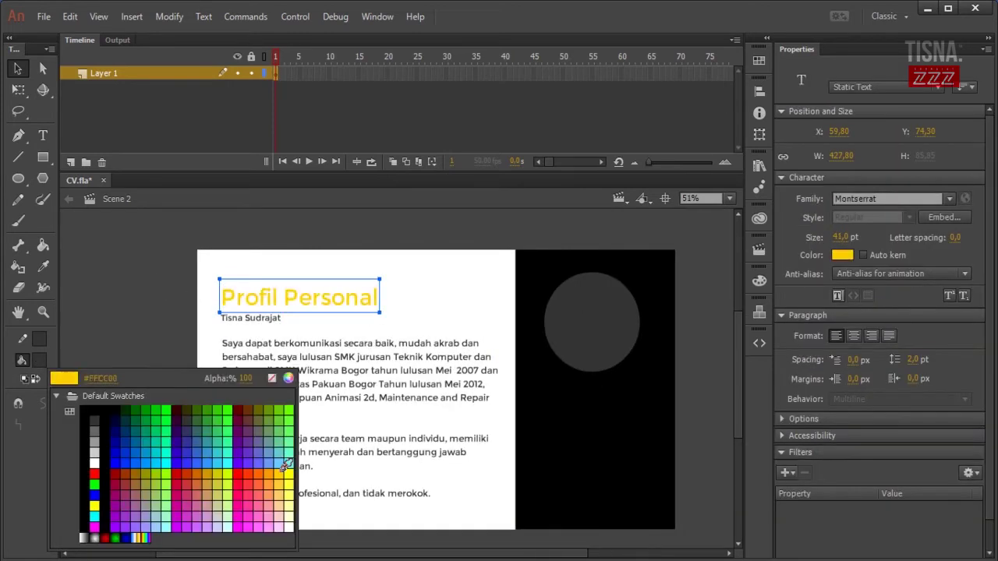
{"action": "left_click", "coordinate": [99, 406]}
{"action": "left_click", "coordinate": [261, 318]}
{"action": "left_click", "coordinate": [39, 360]}
{"action": "left_click", "coordinate": [281, 462]}
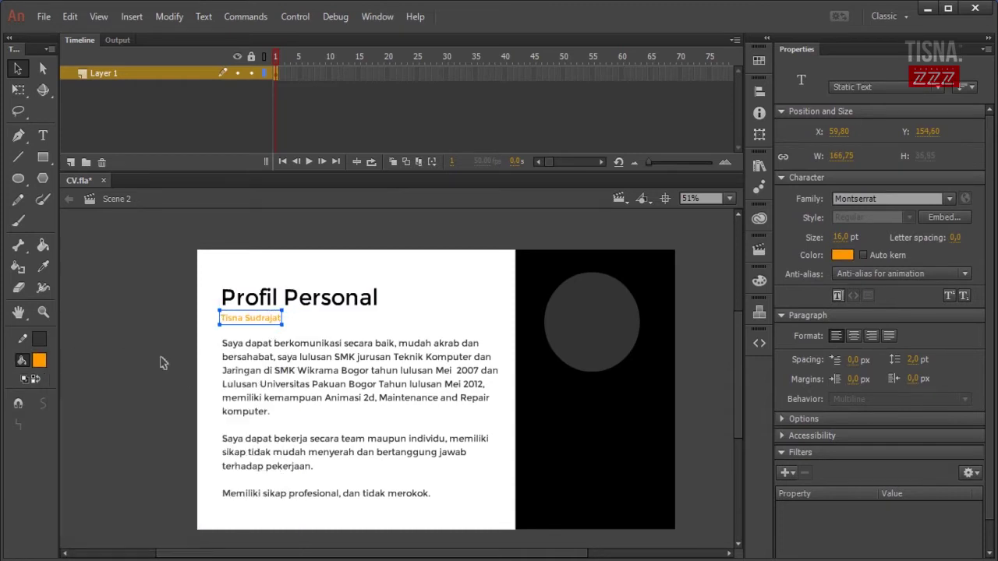
{"action": "left_click", "coordinate": [184, 377]}
Review the CV document in Word, then return to the Animate file
{"action": "scroll", "coordinate": [737, 354], "scroll_direction": "down", "scroll_amount": 1}
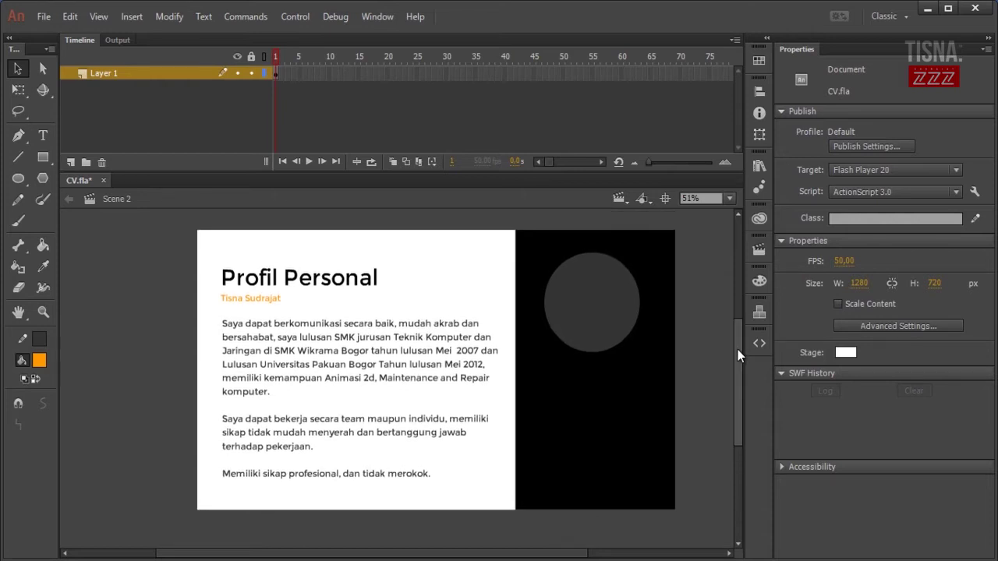
{"action": "scroll", "coordinate": [738, 349], "scroll_direction": "up", "scroll_amount": 1}
{"action": "left_click", "coordinate": [617, 320]}
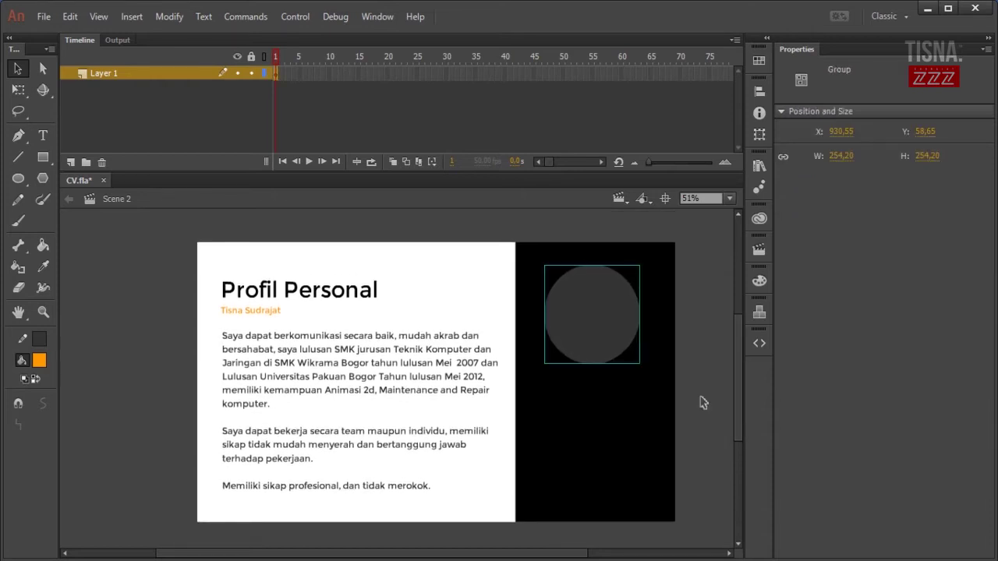
{"action": "left_click", "coordinate": [288, 508]}
{"action": "scroll", "coordinate": [604, 372], "scroll_direction": "down", "scroll_amount": 5}
{"action": "scroll", "coordinate": [633, 374], "scroll_direction": "down", "scroll_amount": 10}
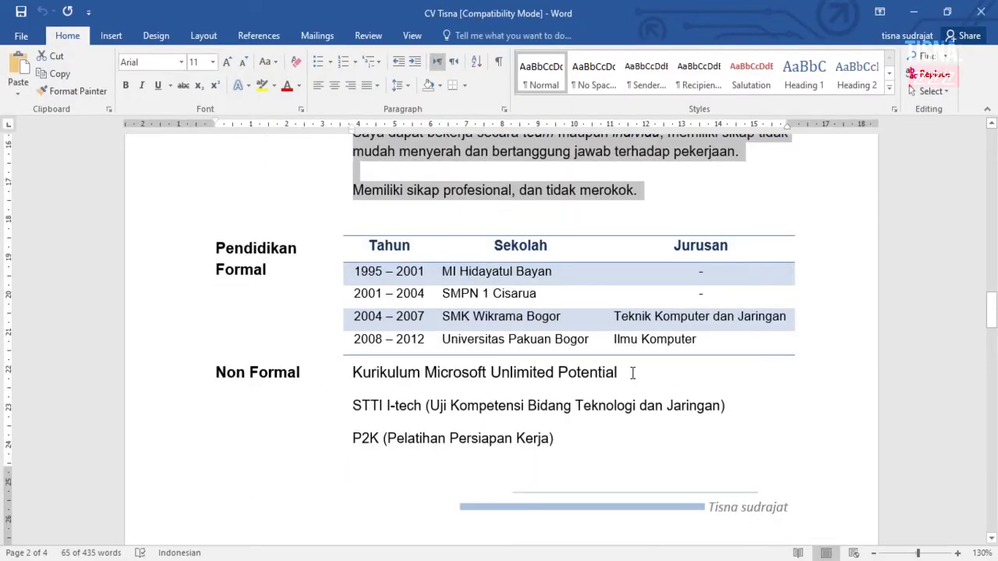
{"action": "key", "text": "alt+Tab"}
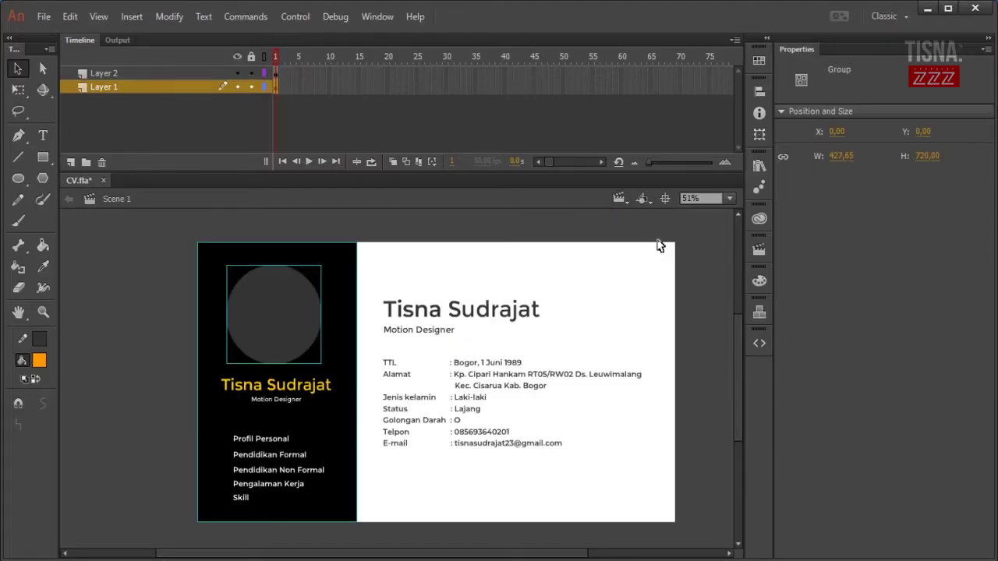
{"action": "left_click", "coordinate": [696, 231]}
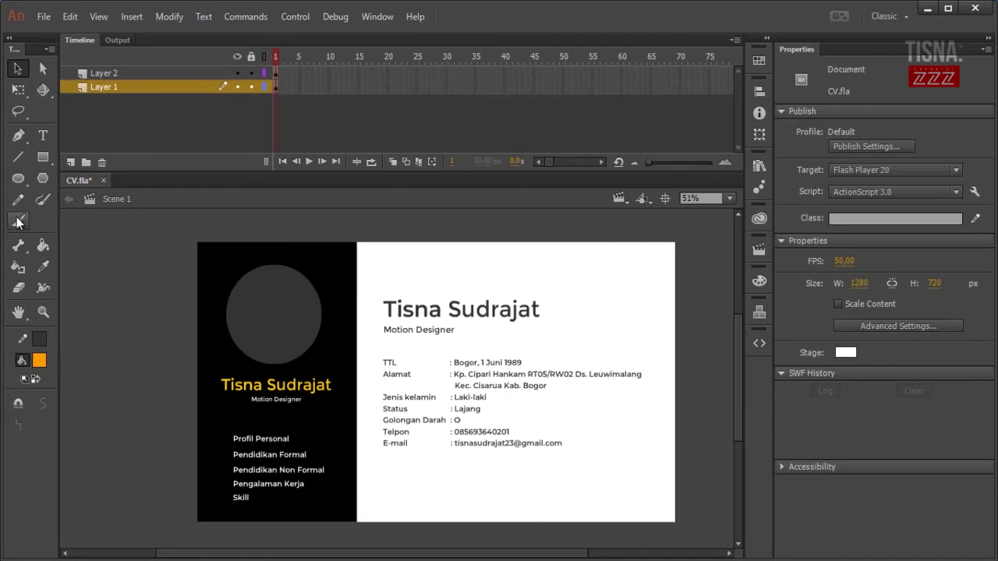
Draw a stroke-free yellow bar along the bottom edge of Scene 1's white card
{"action": "key", "text": "r"}
{"action": "left_click_drag", "start_coordinate": [356, 500], "coordinate": [675, 523]}
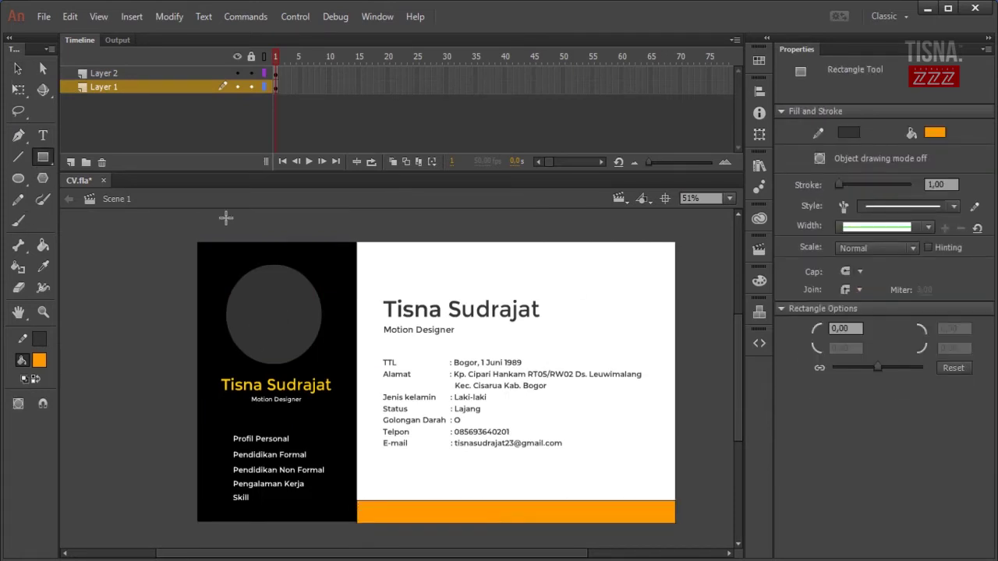
{"action": "left_click", "coordinate": [18, 69]}
{"action": "double_click", "coordinate": [595, 501]}
{"action": "key", "text": "Delete"}
{"action": "left_click", "coordinate": [542, 516]}
{"action": "left_click", "coordinate": [39, 361]}
{"action": "left_click", "coordinate": [277, 470]}
{"action": "left_click", "coordinate": [710, 390]}
Switch the stage to Scene 2 using the Edit Scene list
{"action": "left_click_drag", "start_coordinate": [740, 416], "coordinate": [740, 425]}
{"action": "scroll", "coordinate": [740, 424], "scroll_direction": "up", "scroll_amount": 1}
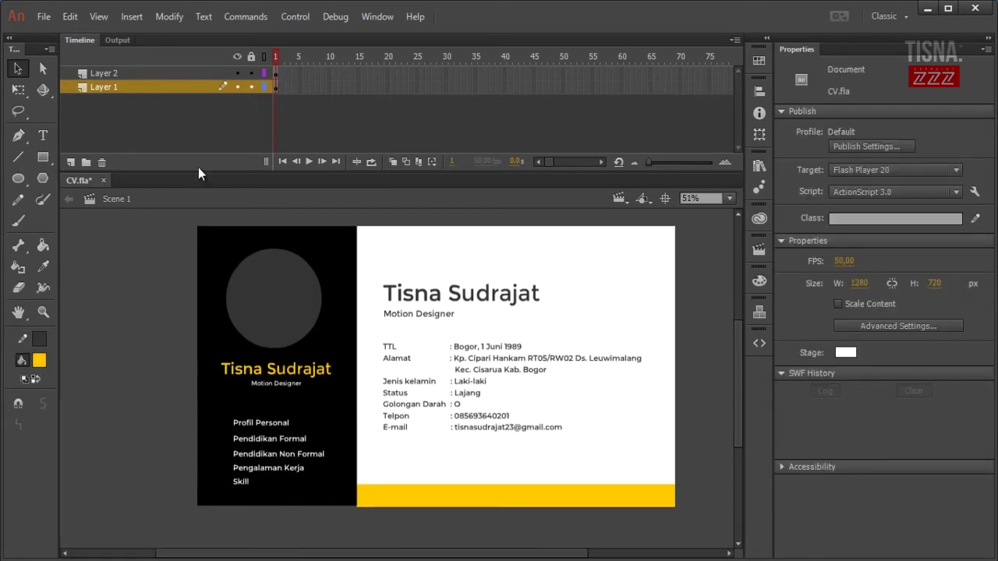
{"action": "left_click", "coordinate": [620, 198]}
{"action": "left_click", "coordinate": [637, 230]}
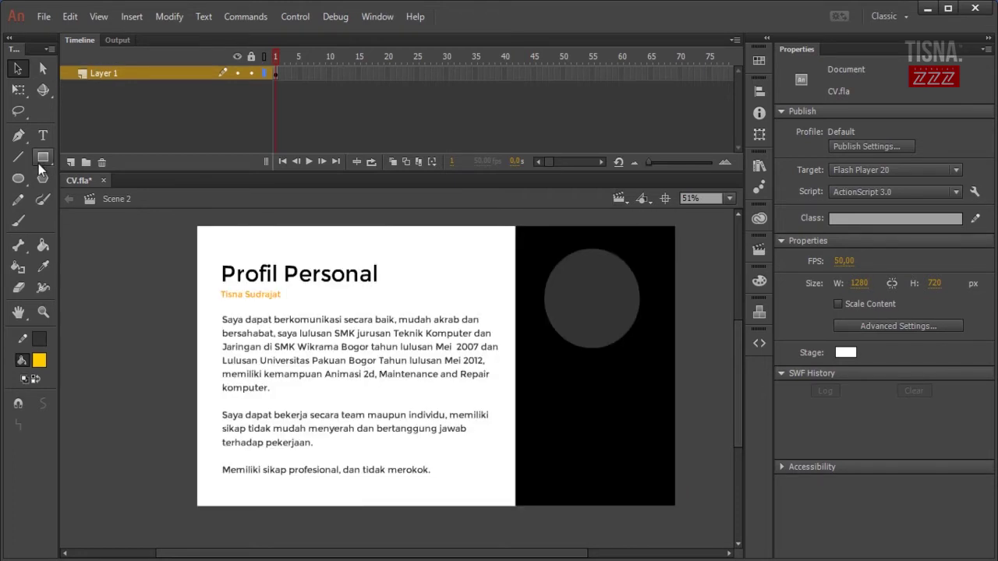
Insert a new blank Scene 3 from the Insert menu
{"action": "left_click", "coordinate": [621, 198]}
{"action": "left_click", "coordinate": [628, 217]}
{"action": "left_click", "coordinate": [132, 17]}
{"action": "left_click", "coordinate": [152, 134]}
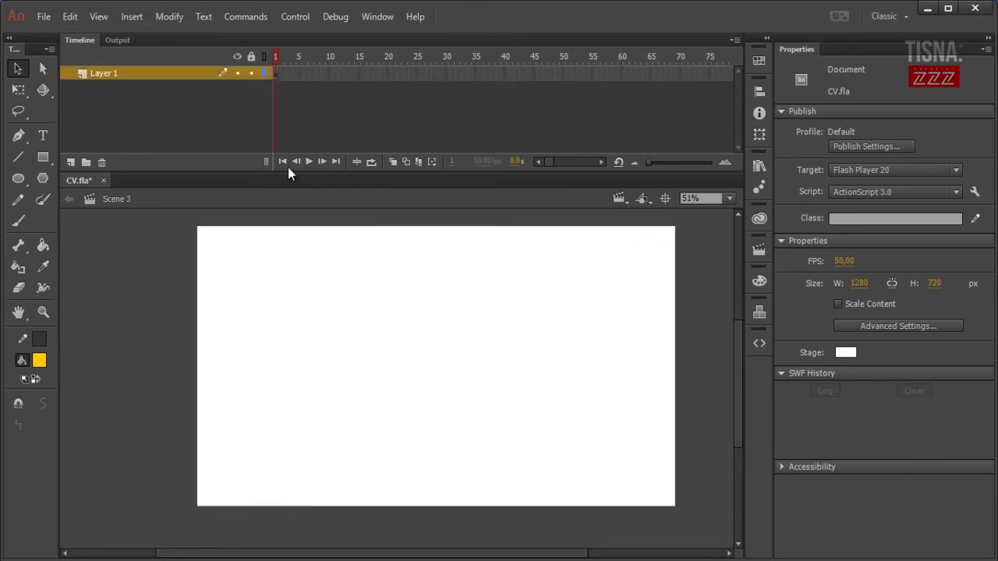
Copy the title and orange subtitle texts from Scene 2
{"action": "left_click", "coordinate": [621, 198]}
{"action": "left_click", "coordinate": [628, 217]}
{"action": "left_click", "coordinate": [433, 316]}
{"action": "left_click", "coordinate": [433, 300], "text": "shift"}
{"action": "left_click", "coordinate": [621, 198]}
{"action": "left_click", "coordinate": [627, 232]}
{"action": "left_click_drag", "start_coordinate": [304, 243], "coordinate": [254, 298]}
{"action": "key", "text": "ctrl+c"}
Paste the title and subtitle into Scene 3 at their original position
{"action": "left_click", "coordinate": [621, 198]}
{"action": "left_click", "coordinate": [625, 247]}
{"action": "key", "text": "ctrl+v"}
{"action": "key", "text": "ctrl+z"}
{"action": "key", "text": "ctrl+v"}
Retitle the heading 'Pendidikan Formal', then select the education table in Word
{"action": "double_click", "coordinate": [296, 276]}
{"action": "key", "text": "ctrl+a"}
{"action": "type", "text": "Pendidikan"}
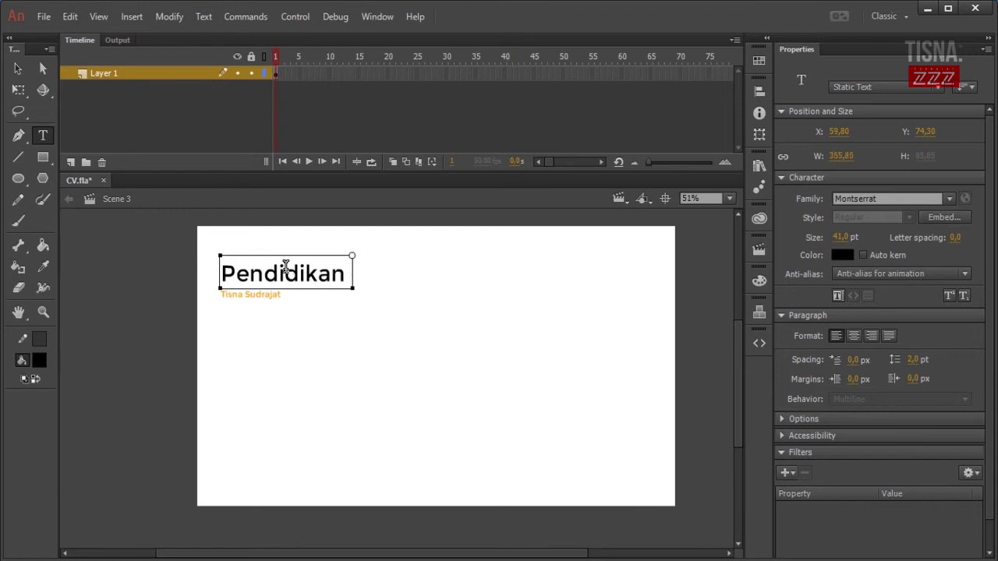
{"action": "type", "text": " Formal"}
{"action": "key", "text": "Escape"}
{"action": "left_click", "coordinate": [84, 247]}
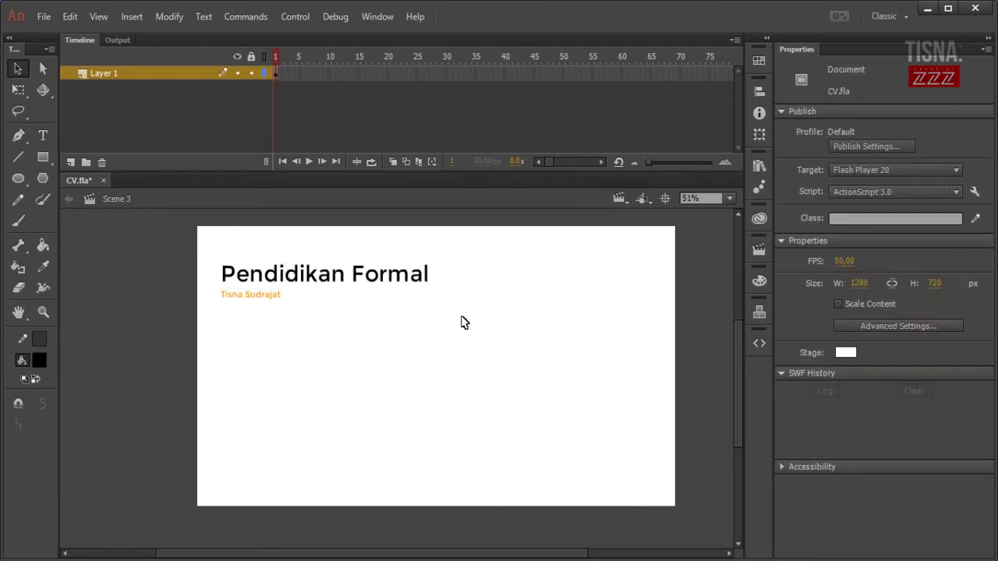
{"action": "key", "text": "alt+Tab"}
{"action": "left_click_drag", "start_coordinate": [775, 336], "coordinate": [403, 258]}
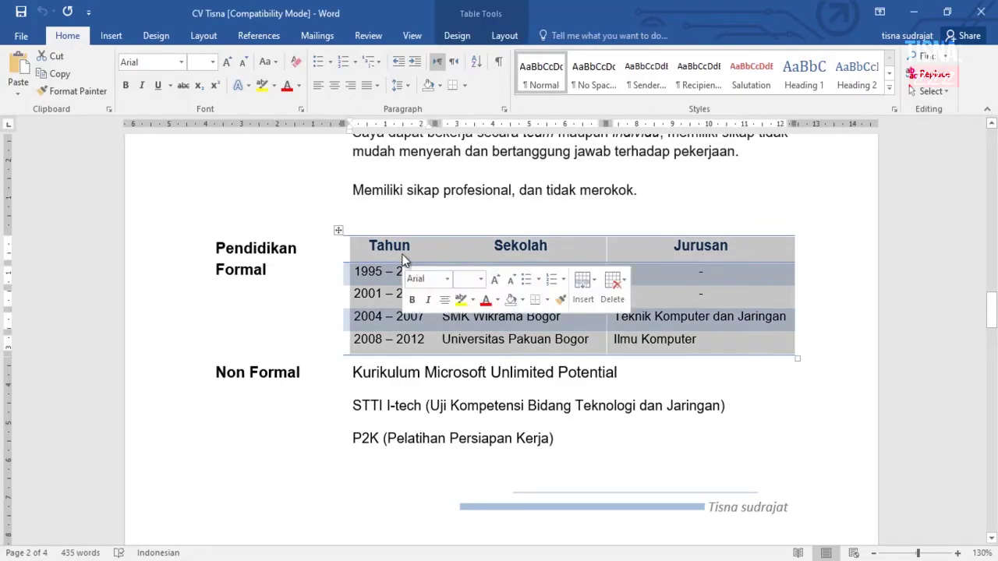
Paste the education table into Scene 3 and enlarge it with Free Transform
{"action": "key", "text": "alt+Tab"}
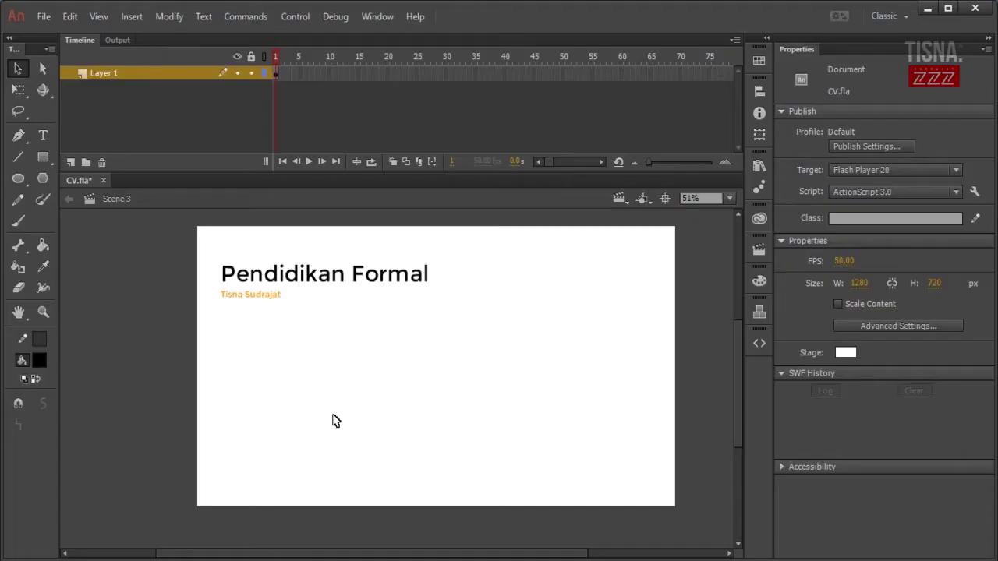
{"action": "key", "text": "ctrl+v"}
{"action": "key", "text": "q"}
{"action": "left_click_drag", "start_coordinate": [475, 361], "coordinate": [646, 263]}
{"action": "left_click", "coordinate": [600, 293]}
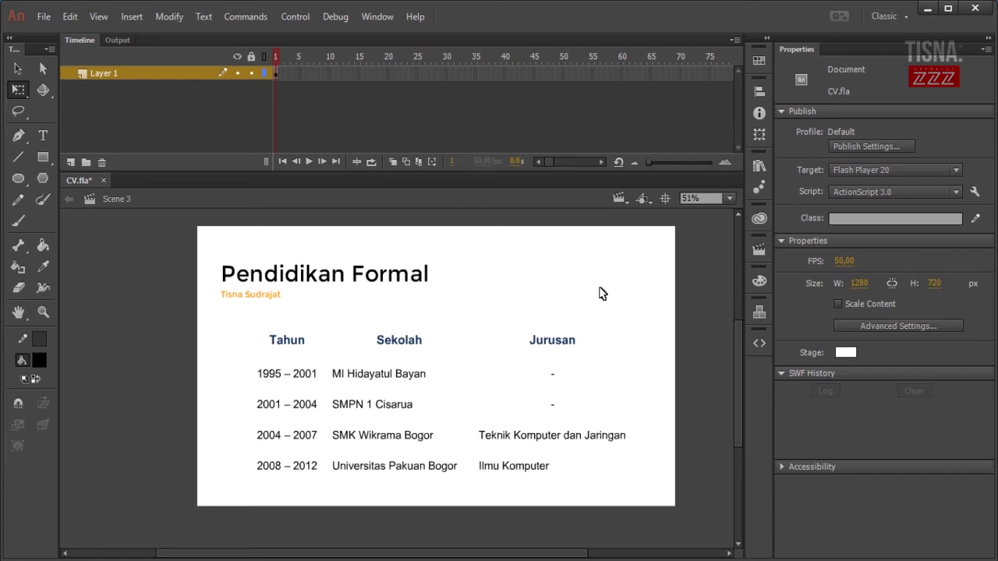
{"action": "left_click_drag", "start_coordinate": [391, 347], "coordinate": [400, 344]}
{"action": "left_click", "coordinate": [152, 218]}
Draw a stroke-free yellow rectangle over the table's header row
{"action": "left_click", "coordinate": [42, 157]}
{"action": "mouse_move", "coordinate": [251, 323]}
{"action": "left_mouse_down"}
{"action": "mouse_move", "coordinate": [607, 368]}
{"action": "mouse_move", "coordinate": [644, 355]}
{"action": "left_mouse_up"}
{"action": "left_click", "coordinate": [18, 70]}
{"action": "double_click", "coordinate": [643, 348]}
{"action": "key", "text": "Delete"}
{"action": "left_click", "coordinate": [632, 346]}
{"action": "left_click", "coordinate": [39, 360]}
{"action": "left_click", "coordinate": [246, 473]}
{"action": "left_click", "coordinate": [587, 312]}
Group the yellow header band and send it behind the header text
{"action": "left_click", "coordinate": [629, 339]}
{"action": "left_click_drag", "start_coordinate": [627, 337], "coordinate": [628, 335]}
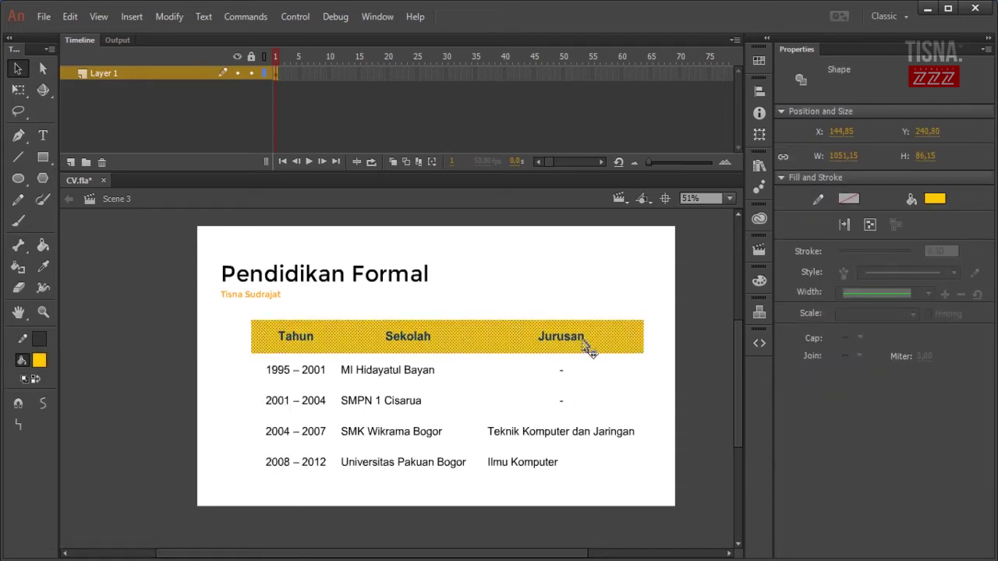
{"action": "key", "text": "ctrl+g"}
{"action": "right_click", "coordinate": [583, 337]}
{"action": "mouse_move", "coordinate": [616, 362]}
{"action": "left_click", "coordinate": [544, 412]}
Copy the band behind the 2001 row and recolour it light grey
{"action": "left_click_drag", "start_coordinate": [625, 338], "coordinate": [628, 406]}
{"action": "right_click", "coordinate": [629, 406]}
{"action": "mouse_move", "coordinate": [670, 299]}
{"action": "left_click", "coordinate": [558, 392]}
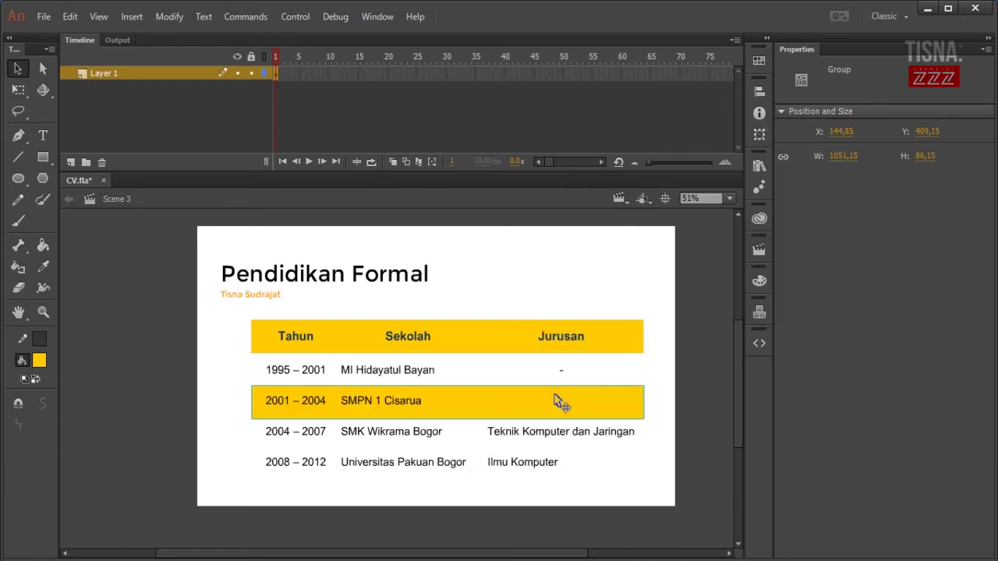
{"action": "double_click", "coordinate": [612, 405]}
{"action": "left_click", "coordinate": [39, 361]}
{"action": "left_click", "coordinate": [88, 456]}
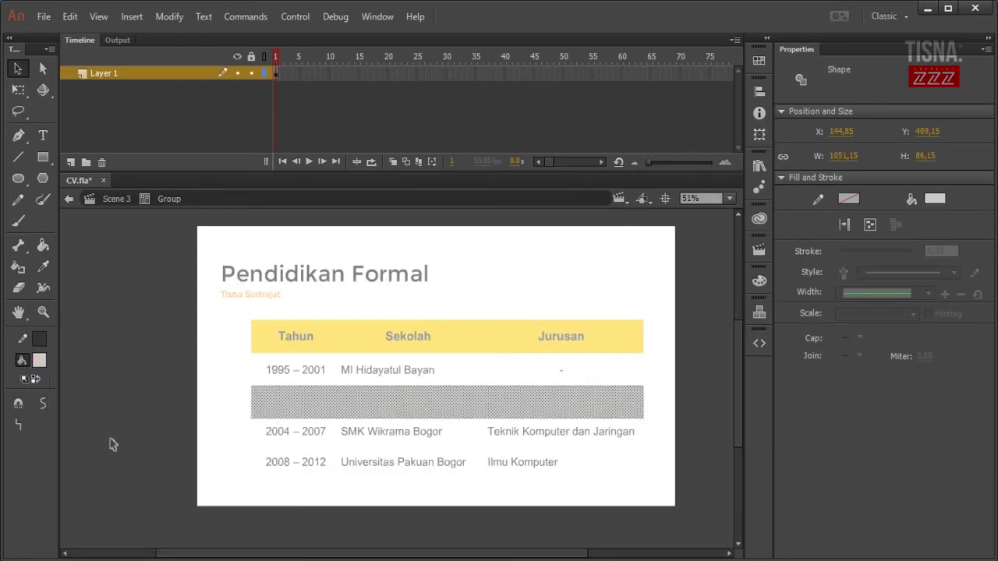
{"action": "double_click", "coordinate": [218, 376]}
Copy the grey band behind the 2008 row
{"action": "left_click_drag", "start_coordinate": [628, 413], "coordinate": [626, 472]}
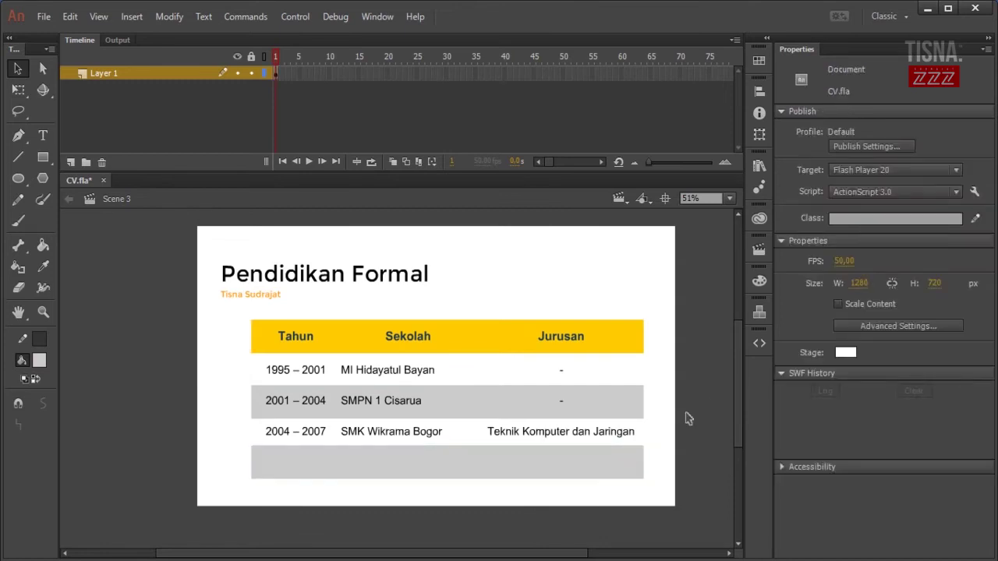
{"action": "right_click", "coordinate": [626, 472]}
{"action": "mouse_move", "coordinate": [729, 268]}
{"action": "left_click", "coordinate": [590, 319]}
Shift the whole table about 20 px left and nudge it upward
{"action": "left_click_drag", "start_coordinate": [668, 516], "coordinate": [273, 319]}
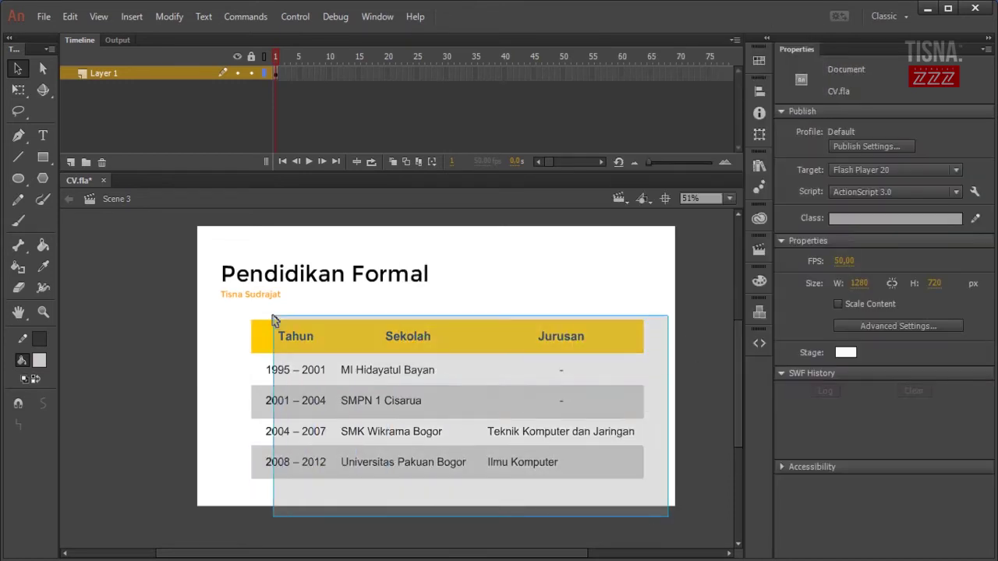
{"action": "left_click_drag", "start_coordinate": [548, 359], "coordinate": [532, 360]}
{"action": "key", "text": "shift+Up"}
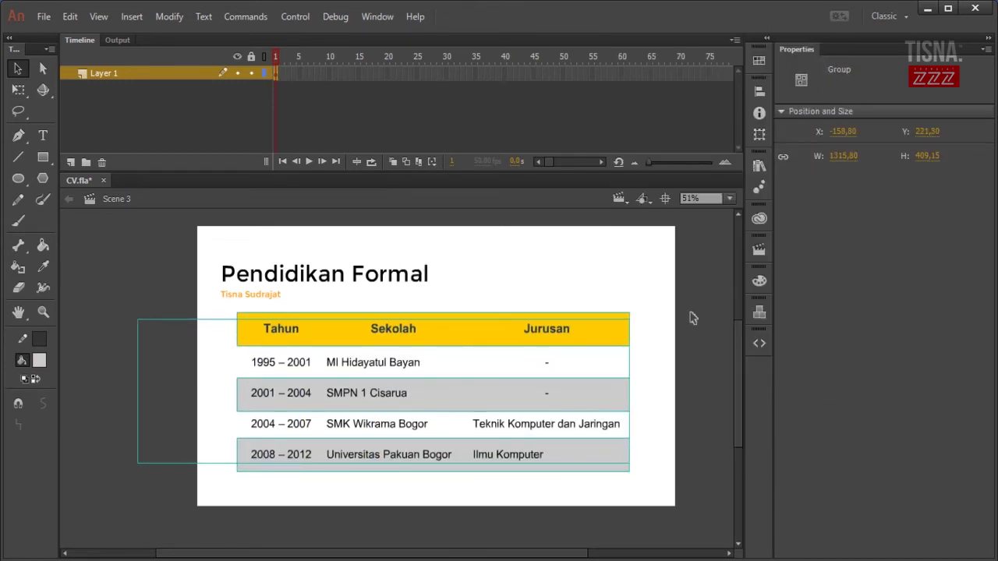
{"action": "left_click", "coordinate": [701, 318]}
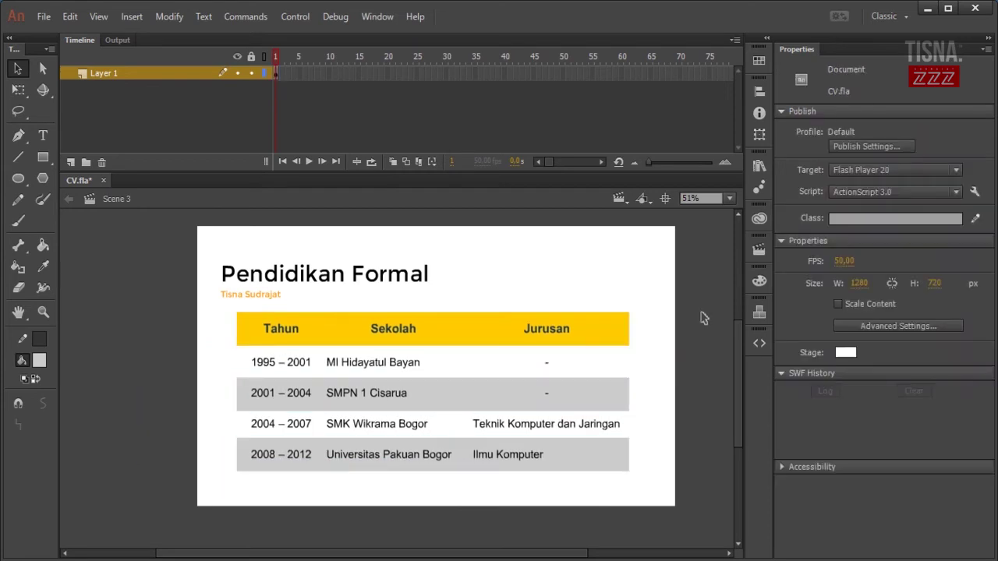
Nudge the titles right and down, then nudge titles and table up together
{"action": "left_click_drag", "start_coordinate": [263, 296], "coordinate": [264, 297]}
{"action": "key", "text": "shift+Right"}
{"action": "key", "text": "shift+Right"}
{"action": "key", "text": "shift+Right"}
{"action": "key", "text": "shift+Right"}
{"action": "key", "text": "Right"}
{"action": "key", "text": "Right"}
{"action": "key", "text": "Right"}
{"action": "key", "text": "Right"}
{"action": "key", "text": "Down"}
{"action": "key", "text": "Down"}
{"action": "key", "text": "Down"}
{"action": "key", "text": "Down"}
{"action": "left_click", "coordinate": [552, 255]}
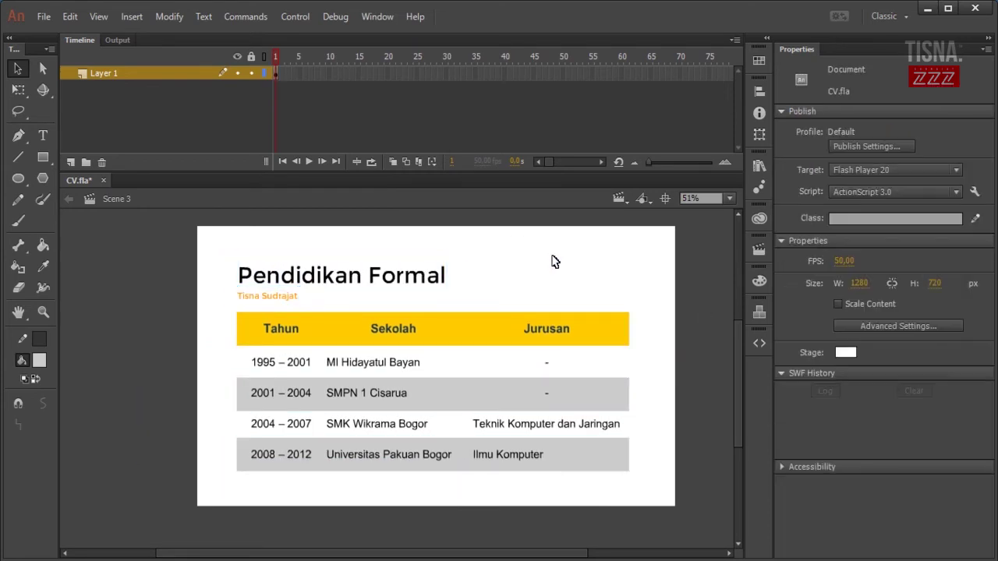
{"action": "left_click_drag", "start_coordinate": [421, 498], "coordinate": [274, 283]}
{"action": "key", "text": "Up"}
Move Scene 3 below Scene 2 in the Scene panel, then close the panel
{"action": "left_click", "coordinate": [510, 493]}
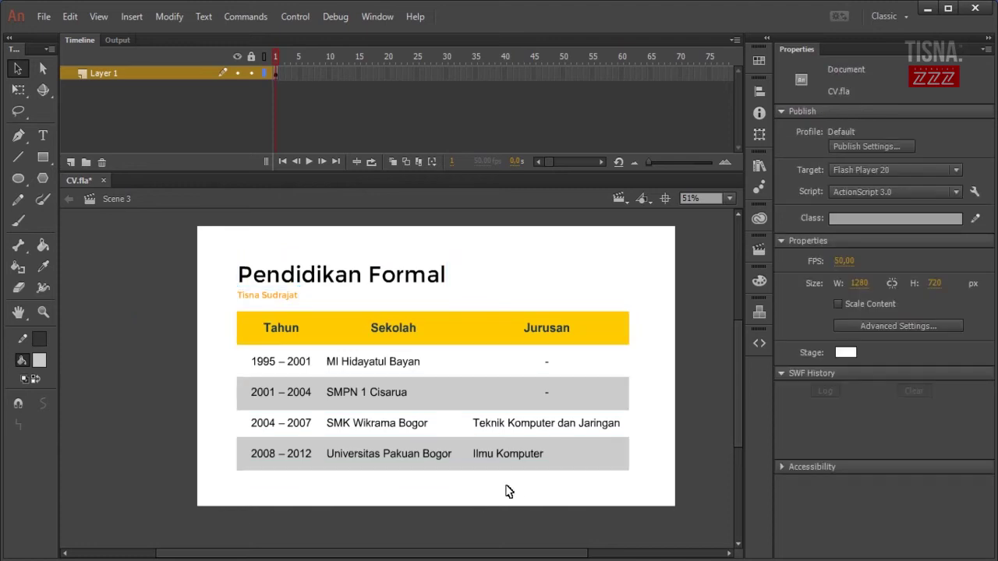
{"action": "left_click", "coordinate": [616, 199]}
{"action": "left_click", "coordinate": [759, 253]}
{"action": "left_click", "coordinate": [759, 251]}
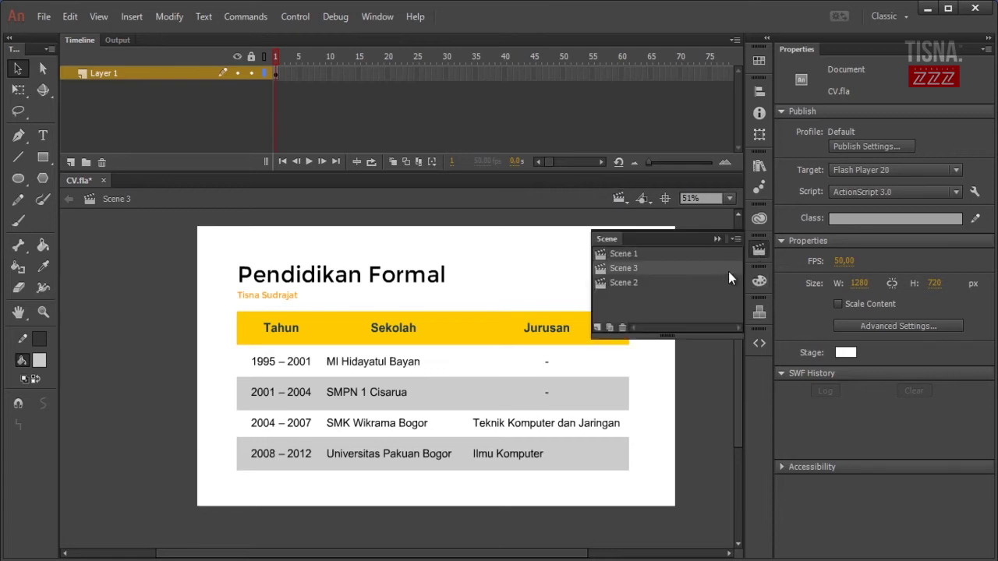
{"action": "left_click_drag", "start_coordinate": [663, 298], "coordinate": [666, 303]}
{"action": "left_click", "coordinate": [541, 249]}
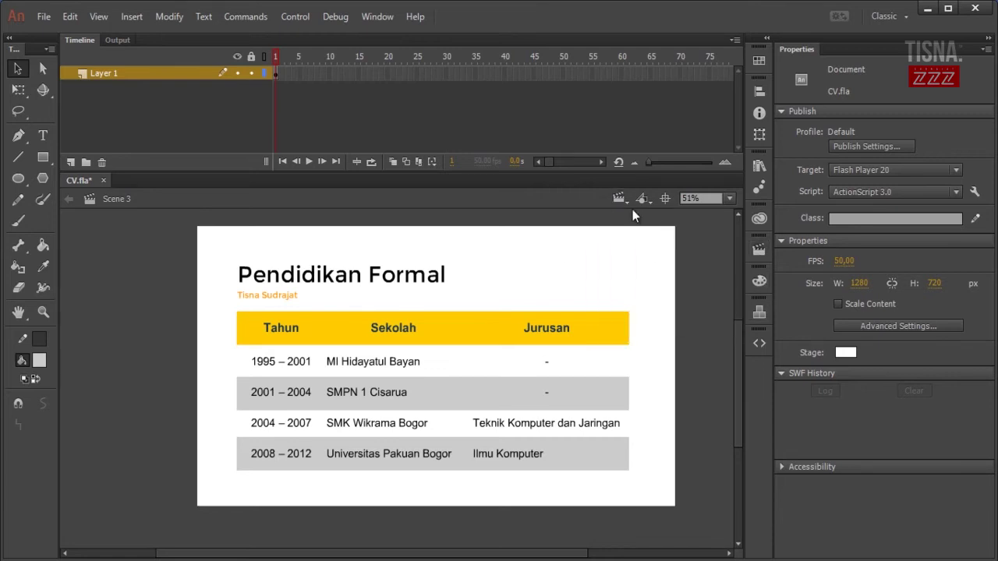
Insert a new empty Scene 4
{"action": "left_click", "coordinate": [132, 16]}
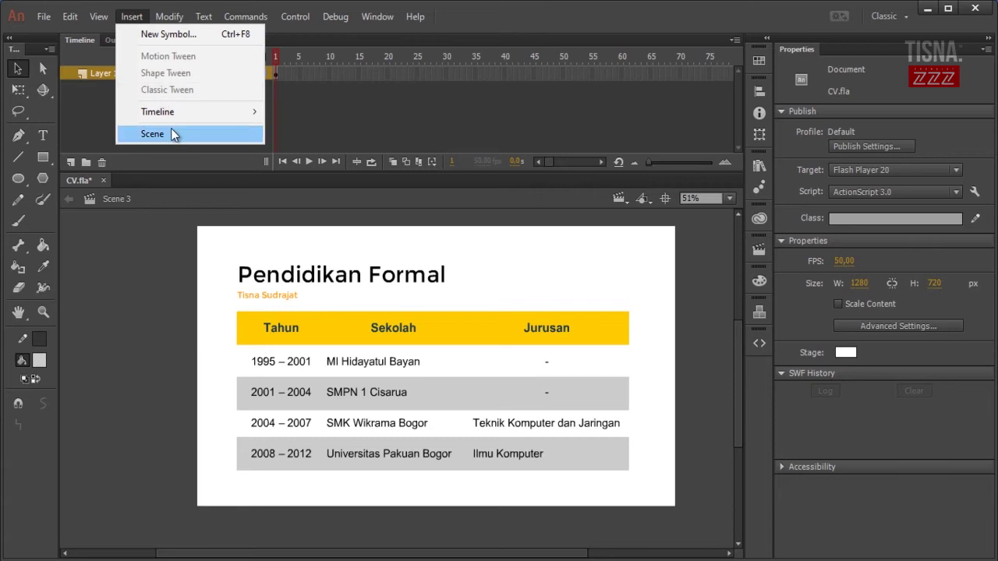
{"action": "left_click", "coordinate": [171, 131]}
{"action": "left_click", "coordinate": [620, 200]}
{"action": "left_click", "coordinate": [636, 216]}
{"action": "left_click", "coordinate": [644, 315]}
{"action": "left_click", "coordinate": [299, 459]}
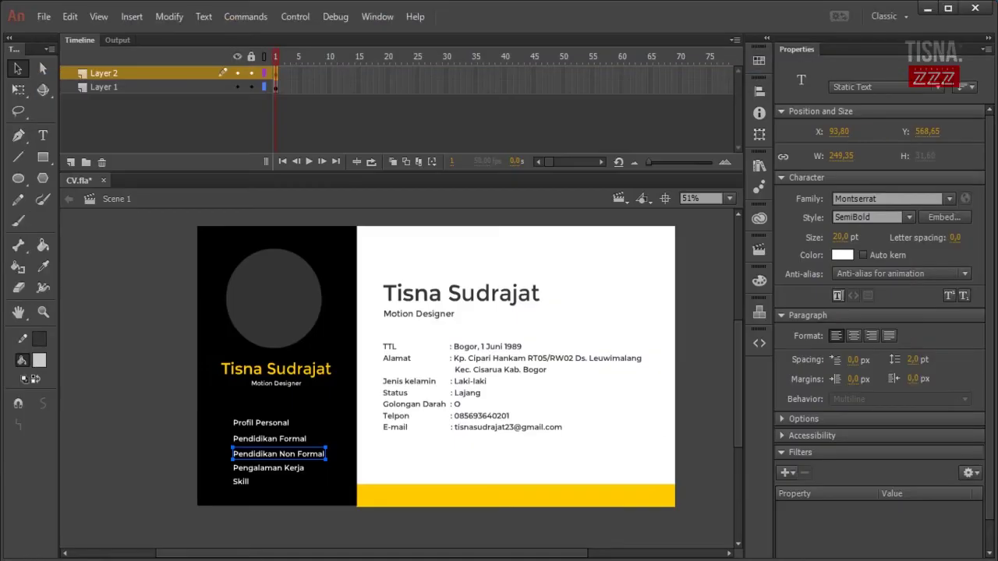
{"action": "left_click", "coordinate": [628, 199]}
{"action": "left_click", "coordinate": [647, 267]}
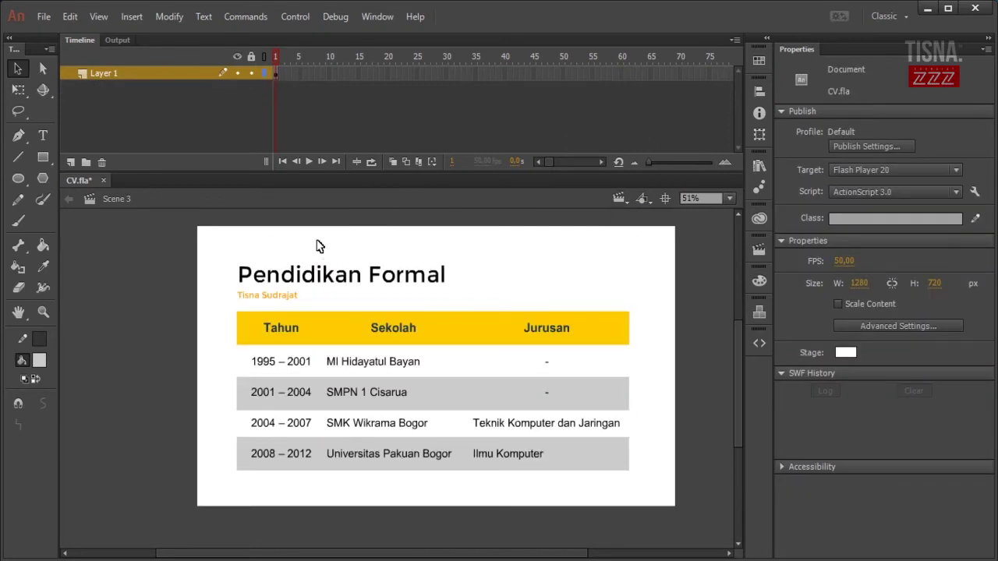
Paste the heading and name line into Scene 4, changing it to 'Pendidikan Non Formal'
{"action": "left_click", "coordinate": [402, 282]}
{"action": "left_click", "coordinate": [620, 198]}
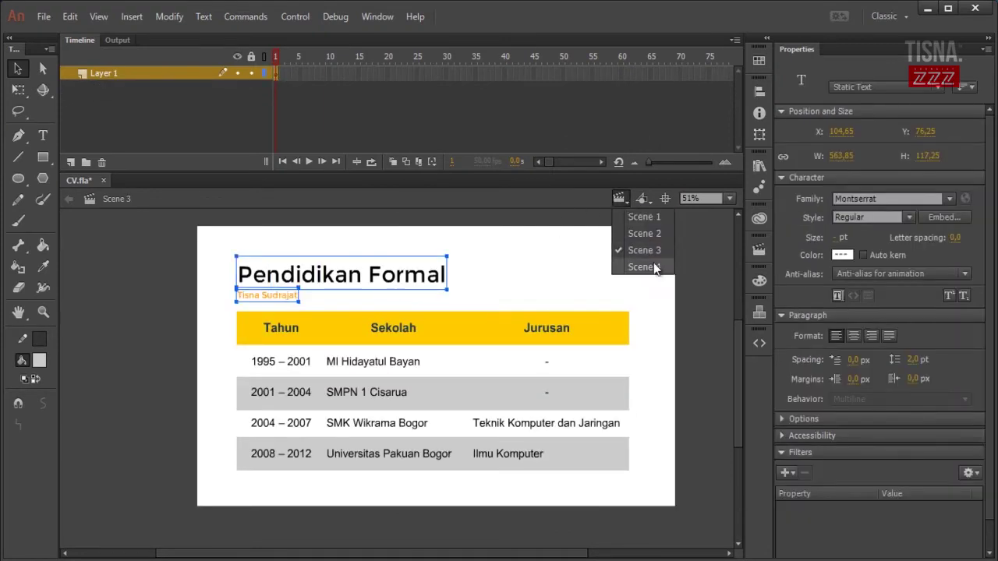
{"action": "left_click", "coordinate": [654, 263]}
{"action": "key", "text": "ctrl+shift+v"}
{"action": "double_click", "coordinate": [372, 273]}
{"action": "type", "text": "Non"}
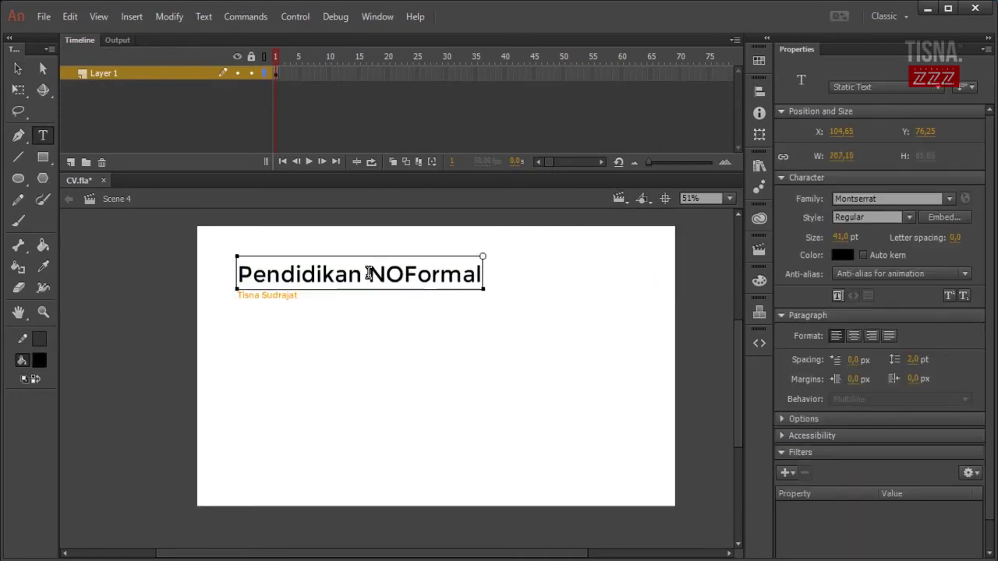
{"action": "left_click", "coordinate": [19, 70]}
Cover the stage with a grouped black rectangle sent behind the text
{"action": "key", "text": "k"}
{"action": "left_click", "coordinate": [43, 158]}
{"action": "mouse_move", "coordinate": [197, 227]}
{"action": "left_mouse_down"}
{"action": "mouse_move", "coordinate": [597, 441]}
{"action": "mouse_move", "coordinate": [675, 505]}
{"action": "left_mouse_up"}
{"action": "key", "text": "v"}
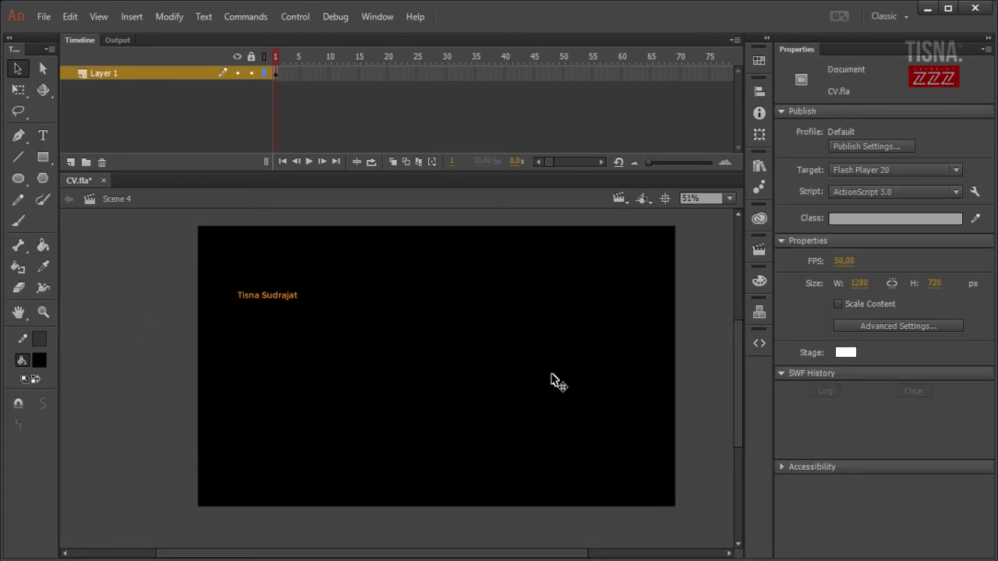
{"action": "left_click", "coordinate": [672, 334]}
{"action": "key", "text": "ctrl+g"}
{"action": "right_click", "coordinate": [387, 273]}
{"action": "mouse_move", "coordinate": [474, 370]}
{"action": "left_click", "coordinate": [639, 410]}
Make the Pendidikan Non Formal heading text white
{"action": "left_click", "coordinate": [299, 277]}
{"action": "left_click", "coordinate": [39, 360]}
{"action": "left_click", "coordinate": [109, 405]}
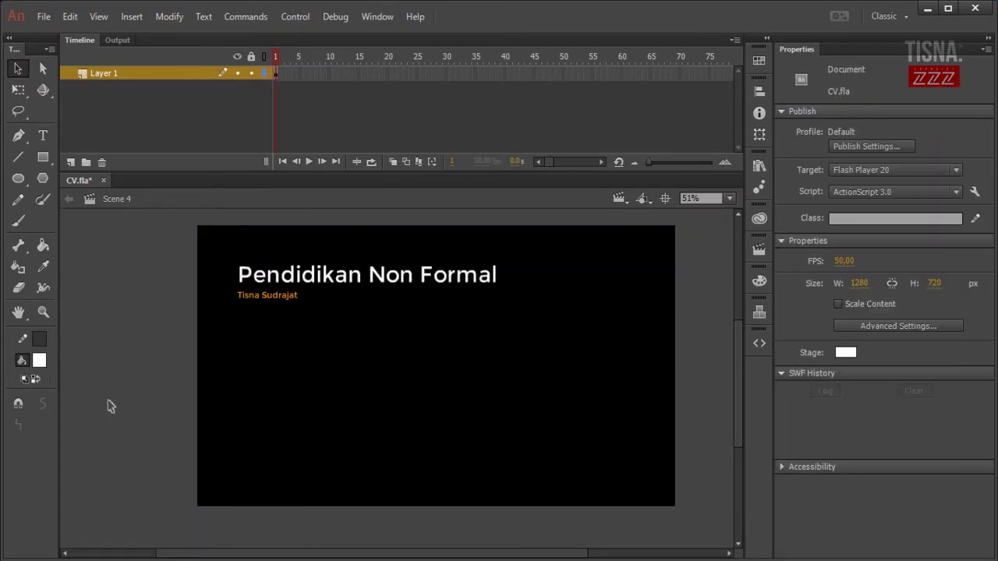
Select the three Non Formal lines in the Word CV
{"action": "key", "text": "alt+Tab"}
{"action": "scroll", "coordinate": [560, 437], "scroll_direction": "down", "scroll_amount": 5}
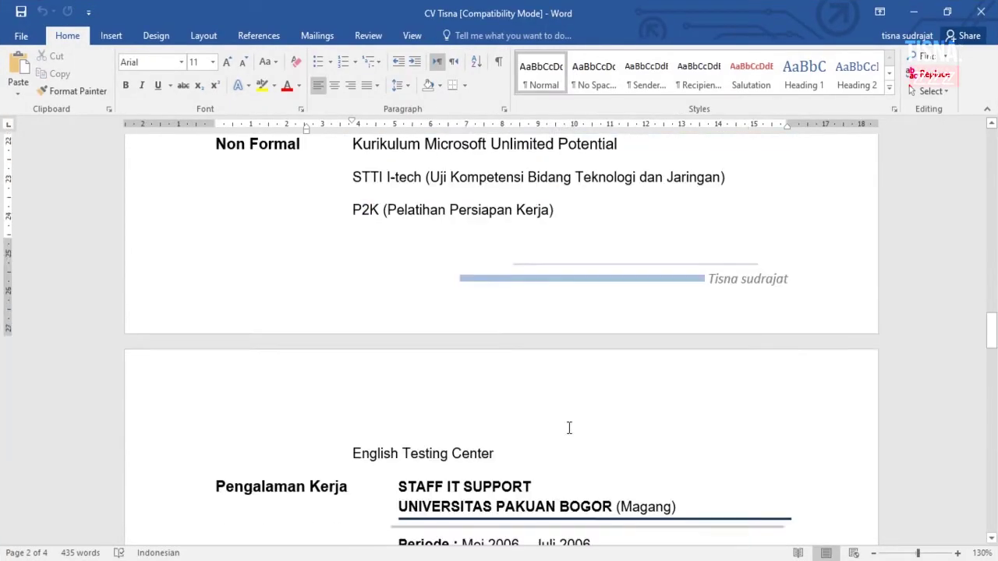
{"action": "scroll", "coordinate": [567, 423], "scroll_direction": "up", "scroll_amount": 4}
{"action": "left_click_drag", "start_coordinate": [561, 384], "coordinate": [388, 337]}
Paste the non-formal education lines from Word into Scene 4 and enlarge the text group
{"action": "key", "text": "alt+Tab"}
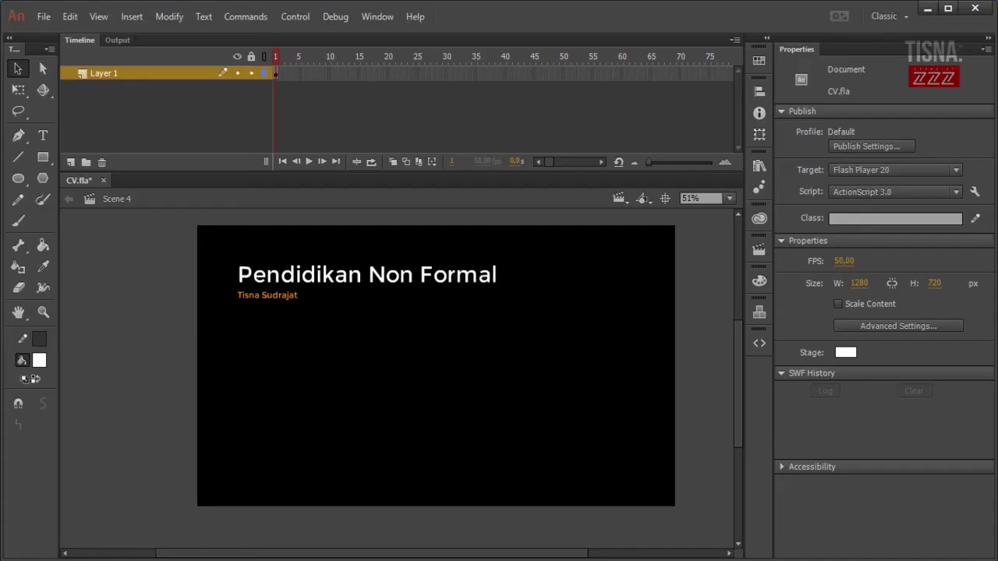
{"action": "key", "text": "ctrl+v"}
{"action": "key", "text": "q"}
{"action": "left_click_drag", "start_coordinate": [478, 371], "coordinate": [582, 313]}
{"action": "double_click", "coordinate": [470, 379]}
{"action": "double_click", "coordinate": [163, 372]}
{"action": "left_click", "coordinate": [363, 411]}
{"action": "double_click", "coordinate": [364, 410]}
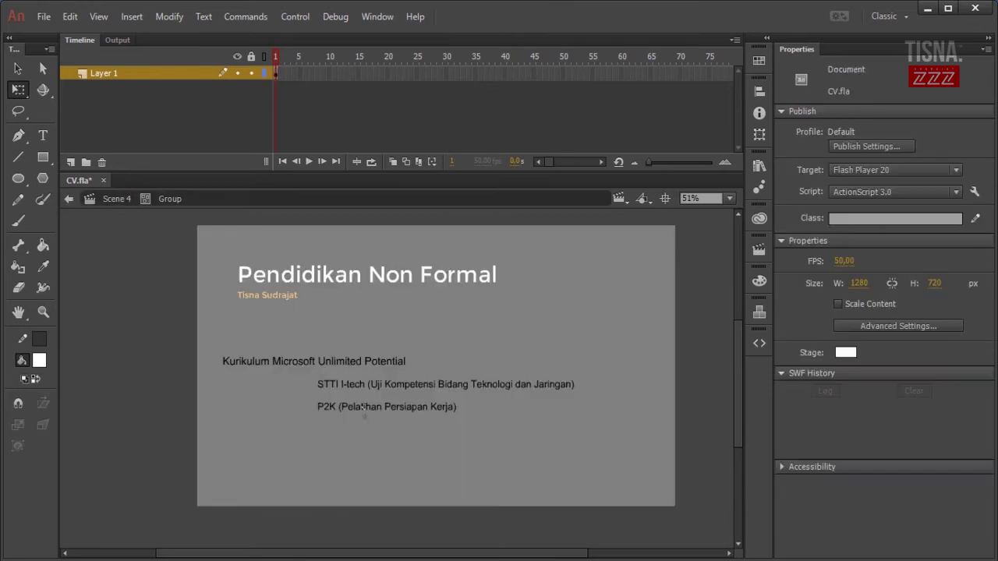
Align the Kurikulum Microsoft Unlimited Potential line with the entries below it
{"action": "left_click", "coordinate": [365, 406]}
{"action": "left_click", "coordinate": [287, 362]}
{"action": "key", "text": "shift+Right"}
{"action": "key", "text": "shift+Right"}
{"action": "key", "text": "shift+Right"}
{"action": "key", "text": "shift+Right"}
{"action": "key", "text": "shift+Right"}
{"action": "key", "text": "shift+Right"}
{"action": "key", "text": "shift+Right"}
{"action": "key", "text": "shift+Right"}
{"action": "key", "text": "shift+Right"}
{"action": "key", "text": "shift+Right"}
{"action": "key", "text": "shift+Right"}
{"action": "key", "text": "shift+Right"}
{"action": "key", "text": "shift+Right"}
{"action": "key", "text": "shift+Right"}
{"action": "key", "text": "shift+Right"}
{"action": "key", "text": "shift+Right"}
{"action": "key", "text": "shift+Right"}
{"action": "key", "text": "shift+Right"}
{"action": "key", "text": "shift+Right"}
{"action": "key", "text": "shift+Right"}
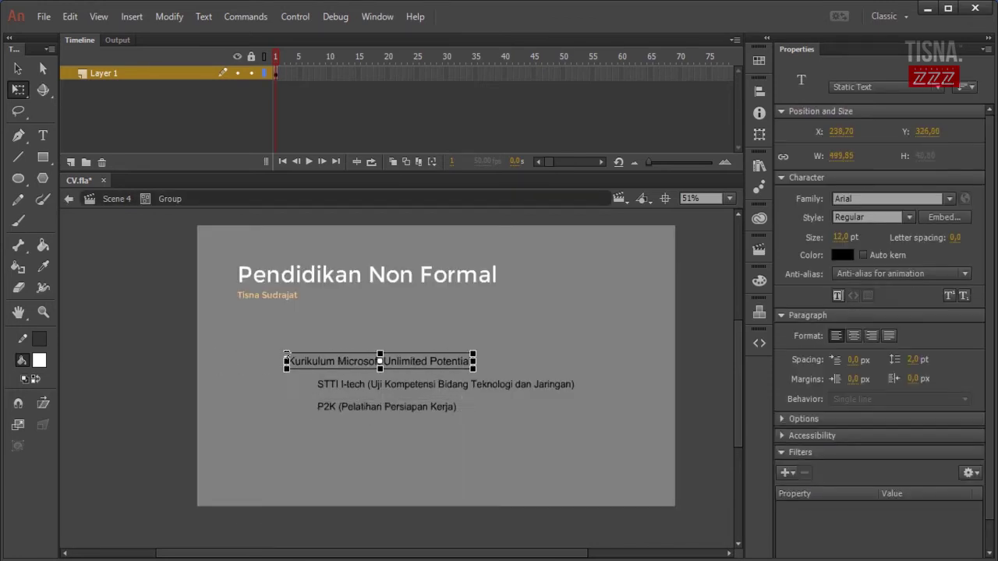
{"action": "key", "text": "shift+Left"}
{"action": "key", "text": "shift+Left"}
{"action": "left_click", "coordinate": [287, 362]}
Make all the non-formal entry lines white, including the STTI I-tech line
{"action": "left_click_drag", "start_coordinate": [353, 406], "coordinate": [357, 414]}
{"action": "left_click", "coordinate": [841, 257]}
{"action": "left_click", "coordinate": [629, 357]}
{"action": "left_click", "coordinate": [538, 385]}
{"action": "left_click", "coordinate": [843, 254]}
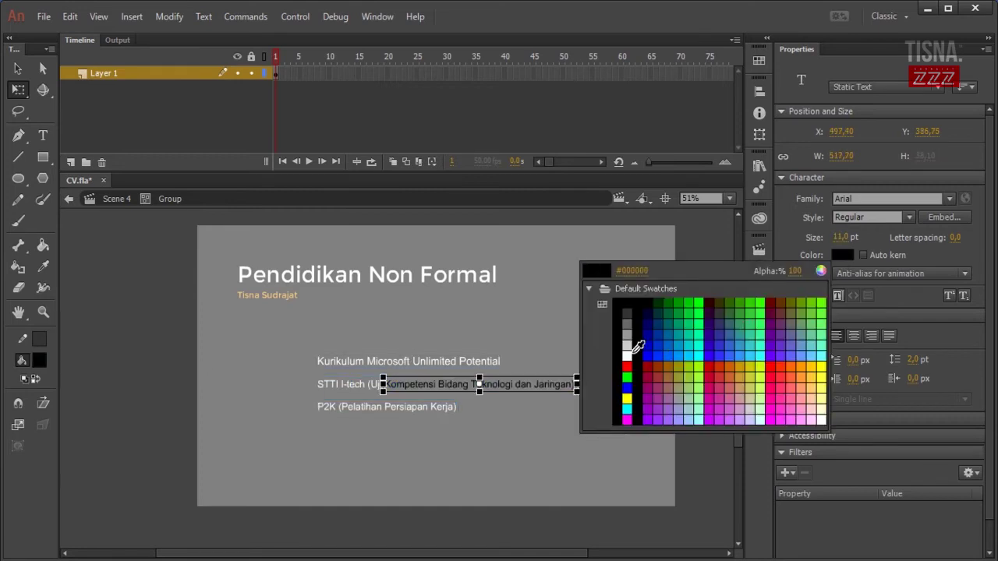
{"action": "left_click", "coordinate": [630, 345]}
Duplicate the P2K line into new 'Pelatihan Kurikulum 2013' and 'Pelatihan Adobe Certified' entries
{"action": "left_click", "coordinate": [413, 407]}
{"action": "left_click_drag", "start_coordinate": [411, 408], "coordinate": [411, 431]}
{"action": "double_click", "coordinate": [411, 430]}
{"action": "key", "text": "ctrl+a"}
{"action": "type", "text": "PELatihan Kuriku"}
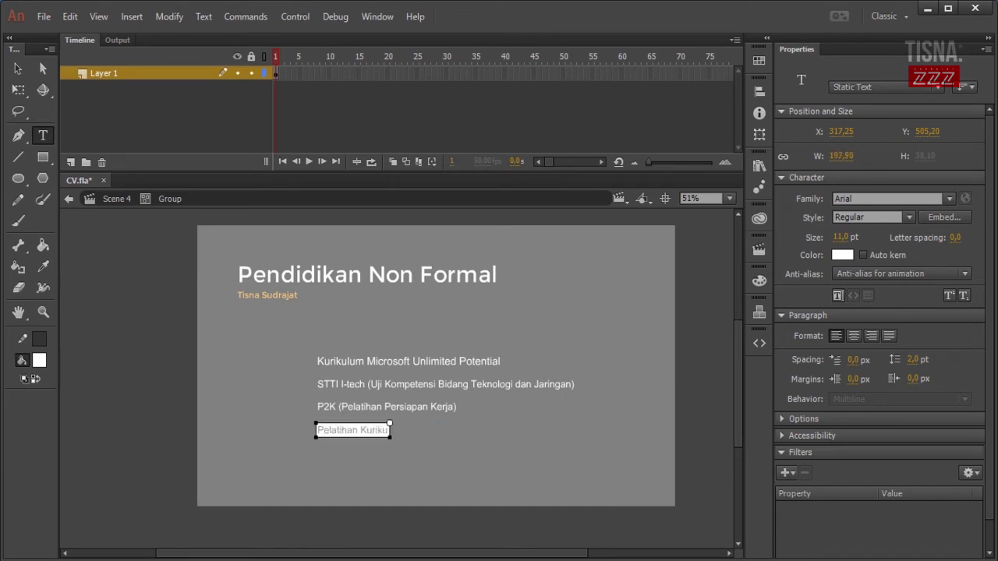
{"action": "type", "text": "lum 2013"}
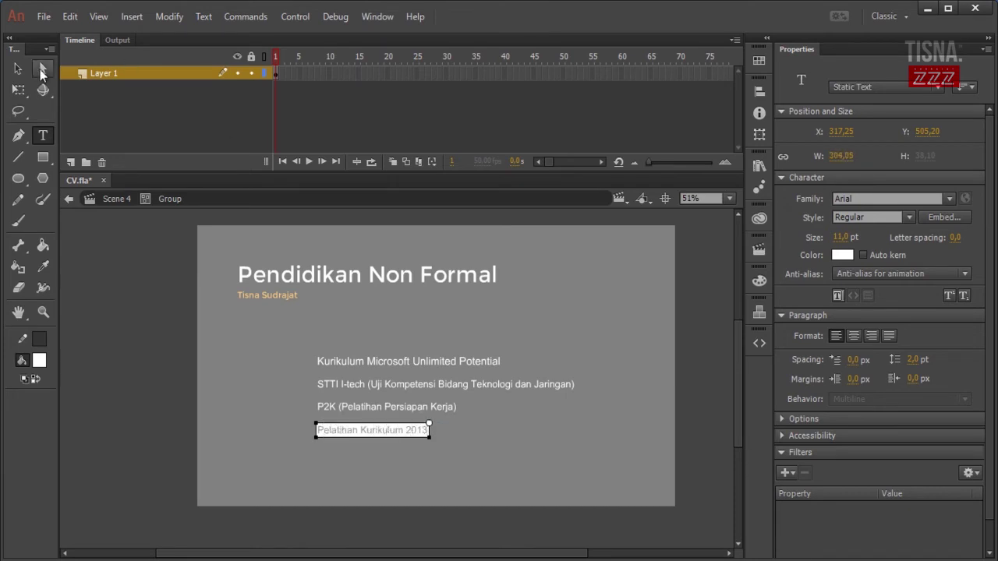
{"action": "left_click", "coordinate": [18, 68]}
{"action": "left_click_drag", "start_coordinate": [404, 433], "coordinate": [404, 459]}
{"action": "double_click", "coordinate": [404, 459]}
{"action": "type", "text": "Pe"}
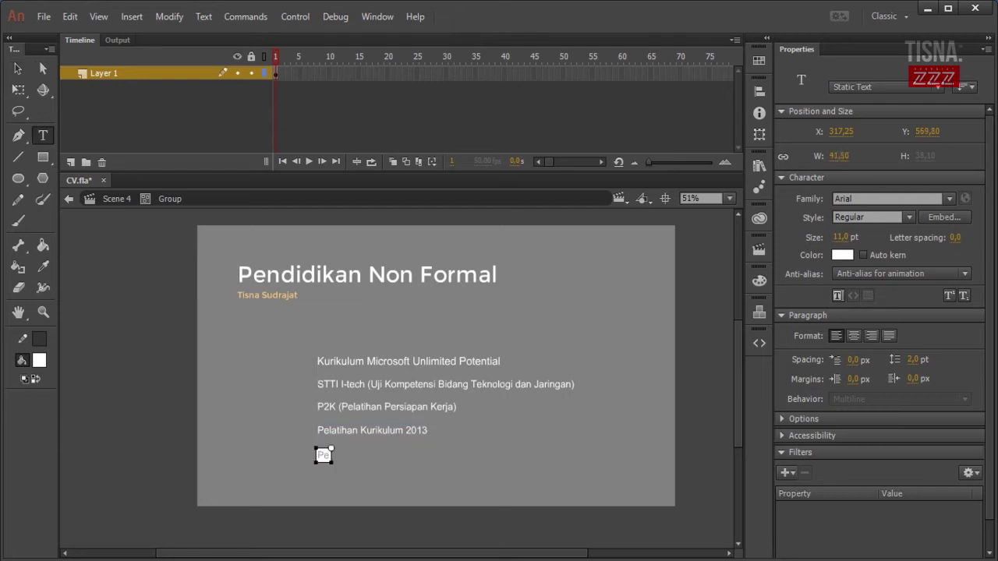
{"action": "type", "text": "latihan Adobe Certified Assosiation"}
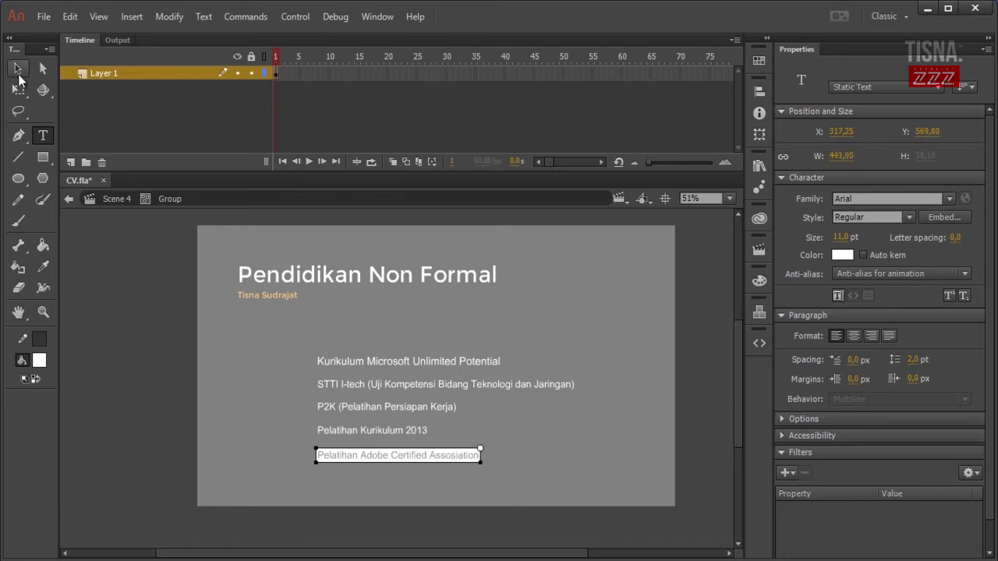
{"action": "key", "text": "Escape"}
Add a final 'Pendidikan Profesi Guru' entry and move the finished list up and left
{"action": "left_click_drag", "start_coordinate": [401, 459], "coordinate": [402, 483]}
{"action": "double_click", "coordinate": [403, 481]}
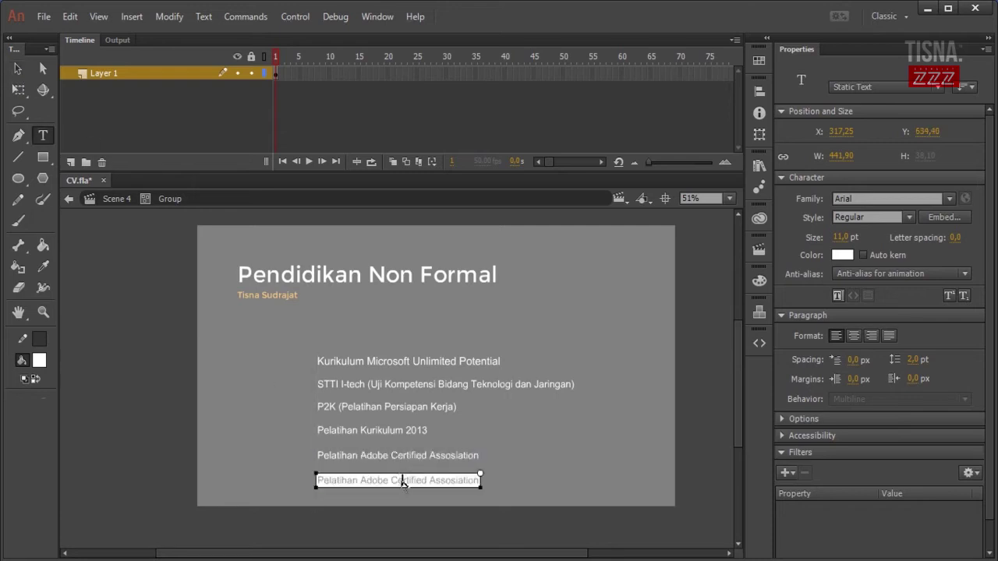
{"action": "left_click_drag", "start_coordinate": [478, 482], "coordinate": [360, 482]}
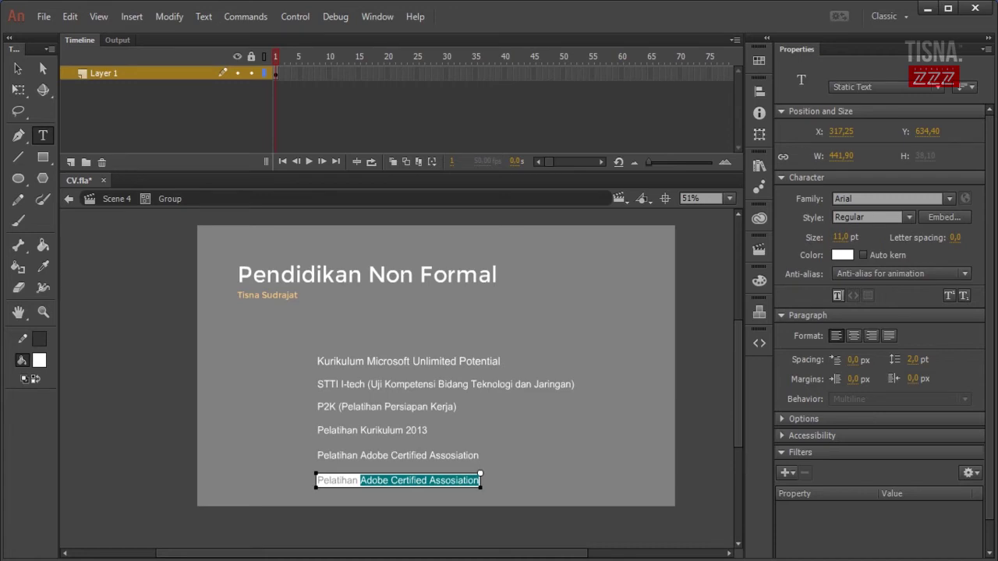
{"action": "key", "text": "ctrl+a"}
{"action": "type", "text": "Pendidikan Profesi Guru"}
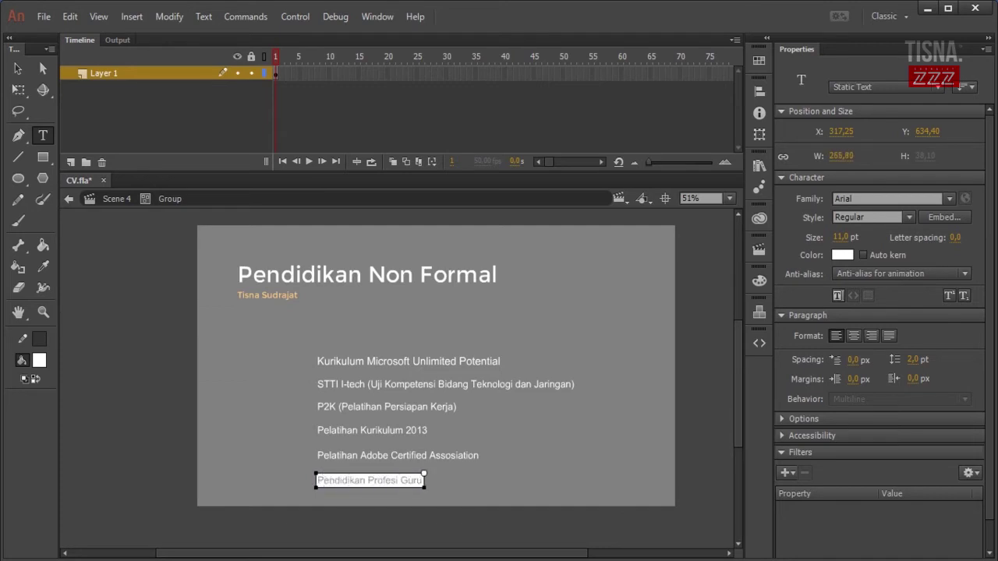
{"action": "left_click", "coordinate": [18, 70]}
{"action": "double_click", "coordinate": [110, 293]}
{"action": "left_click_drag", "start_coordinate": [439, 364], "coordinate": [362, 349]}
{"action": "left_click", "coordinate": [114, 258]}
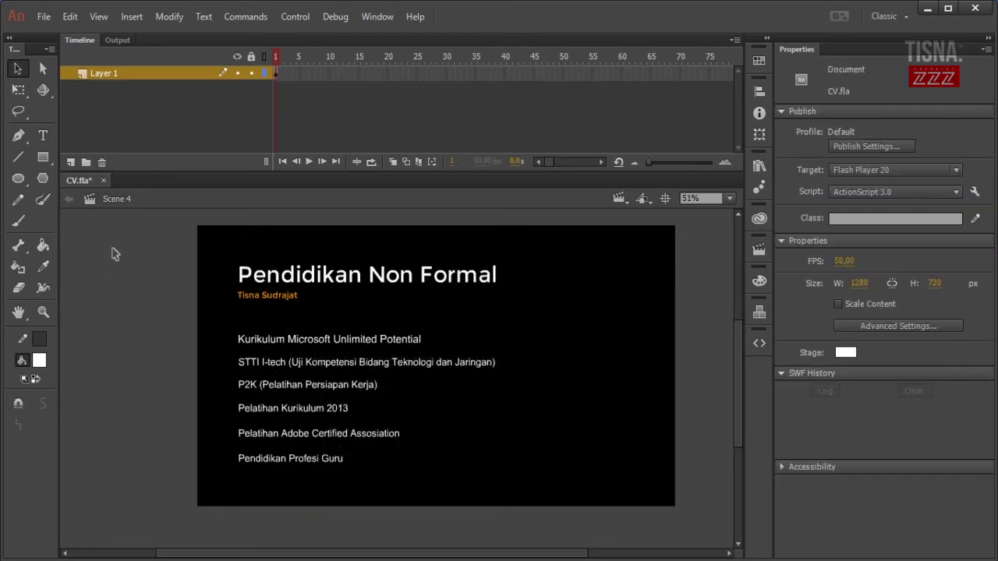
On a new layer, draw a yellow bar over the Kurikulum line
{"action": "key", "text": "r"}
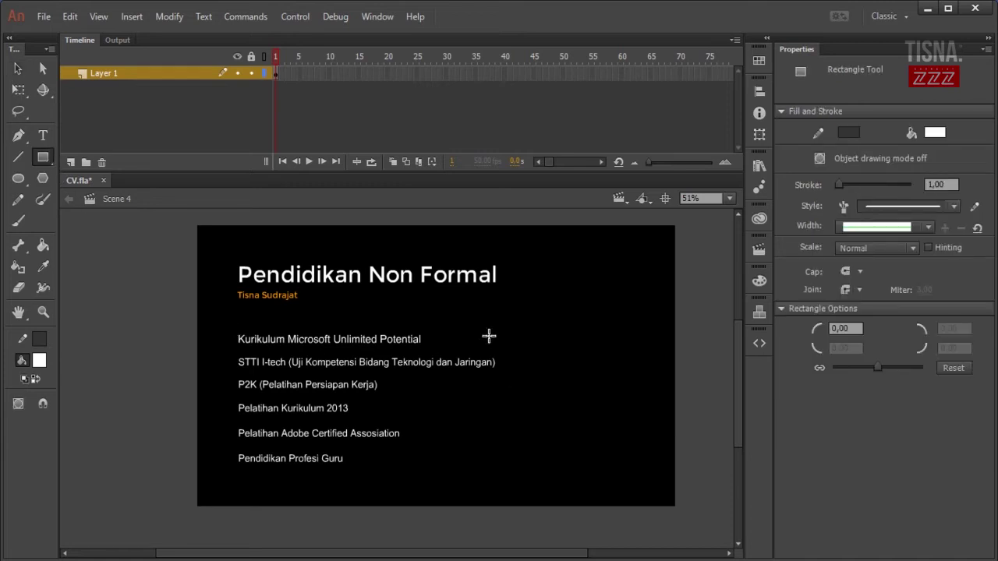
{"action": "key", "text": "v"}
{"action": "left_click", "coordinate": [284, 343]}
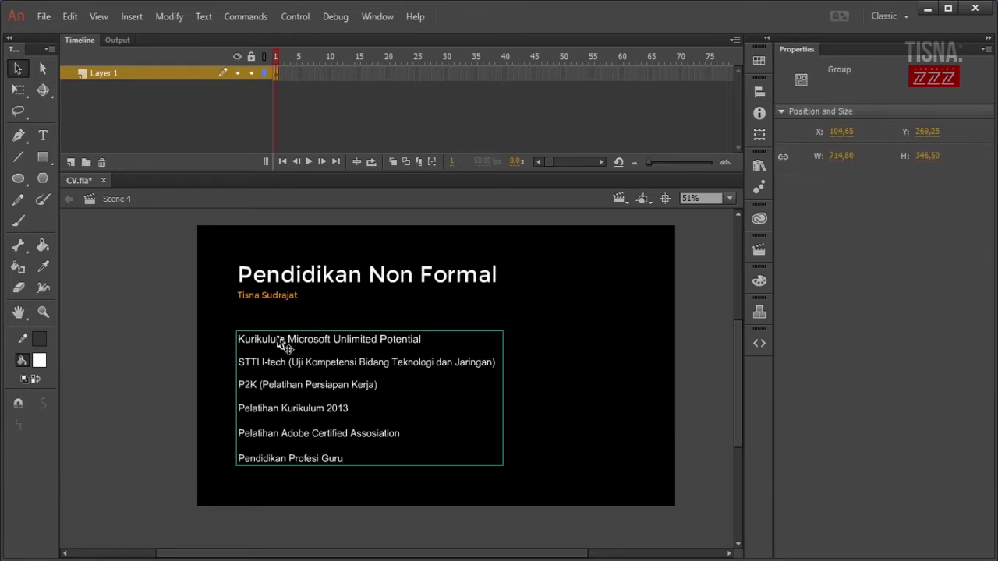
{"action": "left_click", "coordinate": [71, 162]}
{"action": "left_click", "coordinate": [42, 157]}
{"action": "left_click", "coordinate": [39, 360]}
{"action": "left_click", "coordinate": [287, 468]}
{"action": "left_click_drag", "start_coordinate": [235, 329], "coordinate": [547, 351]}
Remove the yellow bar's outline, group it and send it to the back
{"action": "key", "text": "v"}
{"action": "left_click", "coordinate": [544, 348]}
{"action": "key", "text": "Delete"}
{"action": "left_click", "coordinate": [533, 346]}
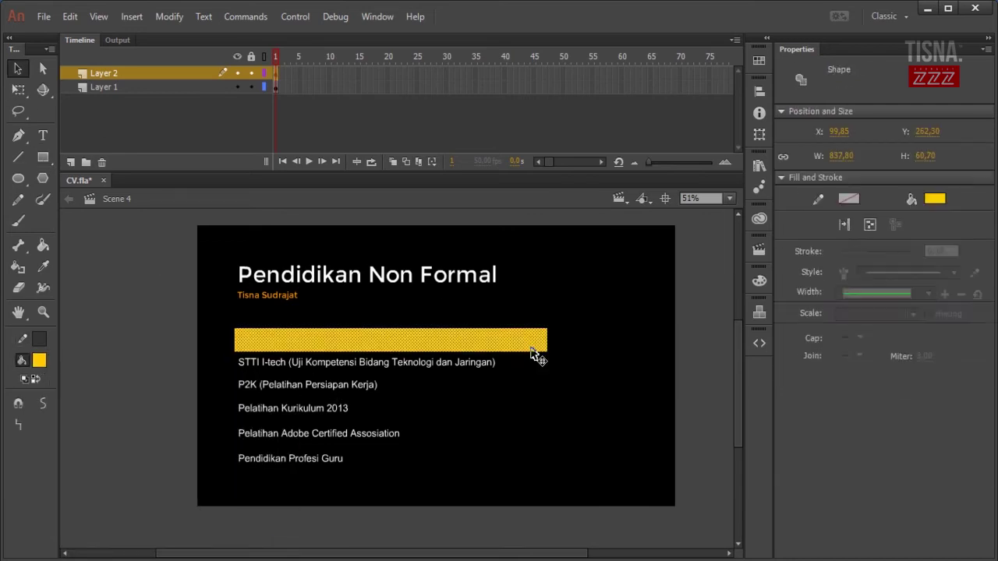
{"action": "key", "text": "ctrl+g"}
{"action": "right_click", "coordinate": [532, 347]}
{"action": "mouse_move", "coordinate": [610, 360]}
{"action": "left_click", "coordinate": [791, 415]}
Move the entry list to the upper layer, pasted in place above the bar
{"action": "left_click", "coordinate": [413, 362]}
{"action": "key", "text": "ctrl+x"}
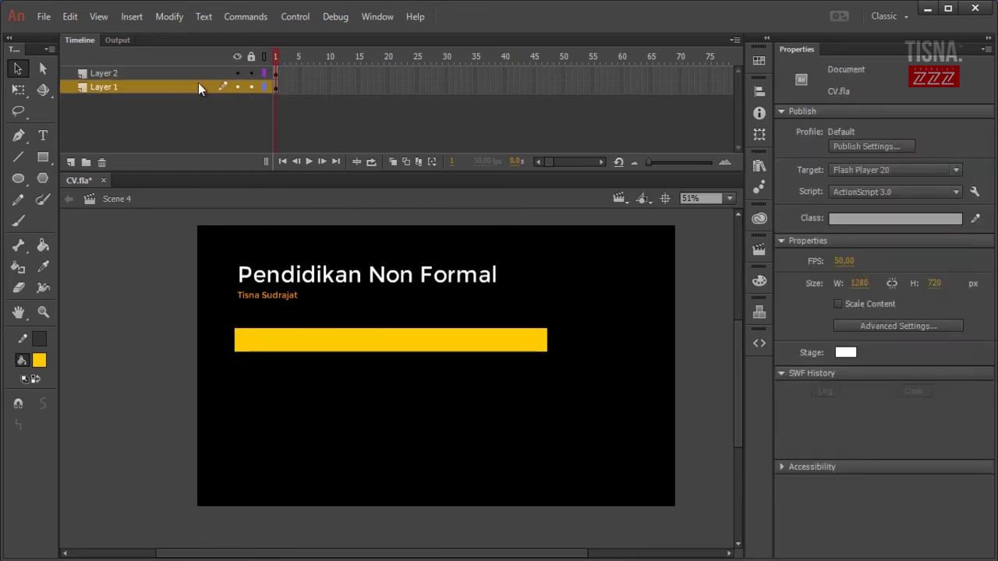
{"action": "left_click", "coordinate": [199, 74]}
{"action": "key", "text": "ctrl+shift+v"}
{"action": "left_click", "coordinate": [126, 338]}
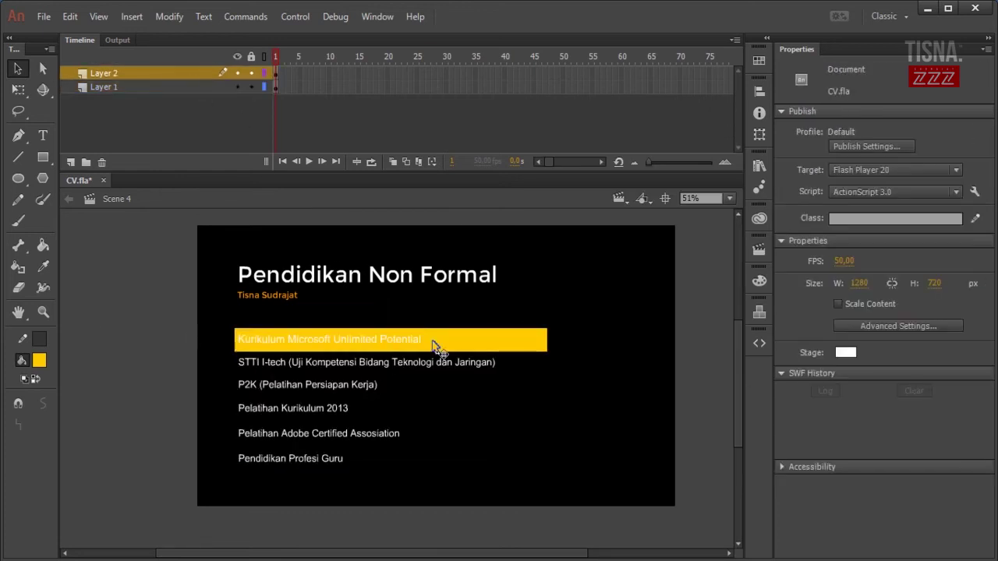
Copy the yellow bar down behind the alternating rows and lock the bars
{"action": "left_click", "coordinate": [472, 345]}
{"action": "left_click_drag", "start_coordinate": [473, 346], "coordinate": [466, 431]}
{"action": "left_click", "coordinate": [479, 391], "text": "shift"}
{"action": "right_click", "coordinate": [478, 392]}
{"action": "mouse_move", "coordinate": [538, 366]}
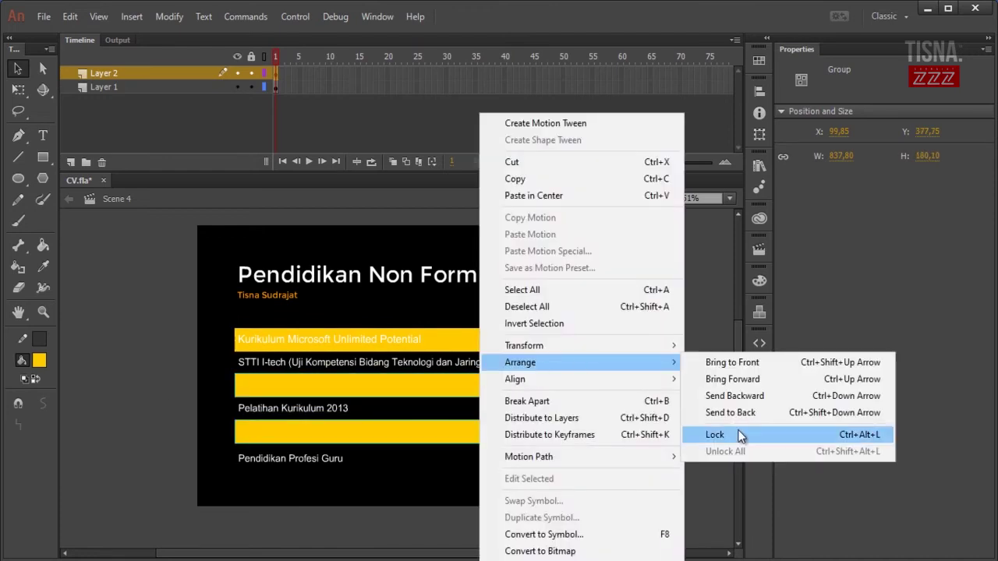
{"action": "left_click", "coordinate": [740, 437]}
Nudge the entry list and the striped bars together to the right
{"action": "left_click", "coordinate": [438, 363]}
{"action": "key", "text": "shift+Right"}
{"action": "key", "text": "shift+Right"}
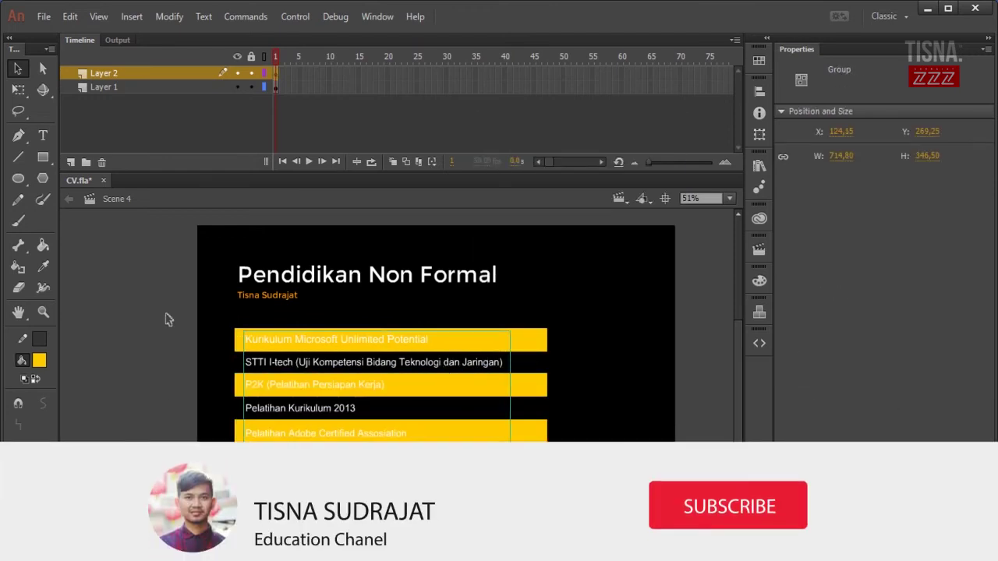
{"action": "left_click", "coordinate": [166, 314]}
{"action": "left_click_drag", "start_coordinate": [315, 467], "coordinate": [315, 471]}
{"action": "key", "text": "shift+Right"}
{"action": "key", "text": "shift+Right"}
{"action": "left_click", "coordinate": [699, 373]}
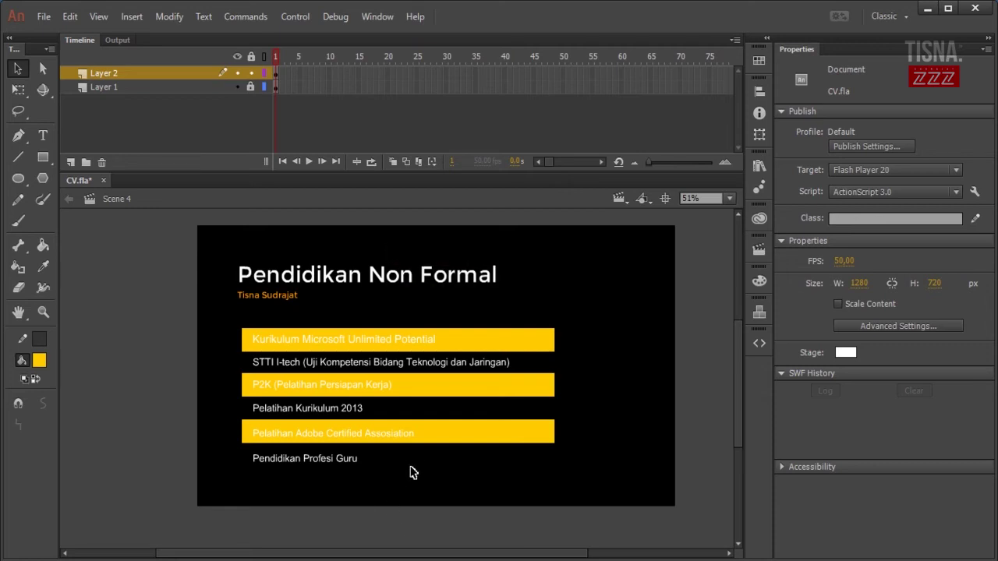
{"action": "left_click", "coordinate": [257, 294]}
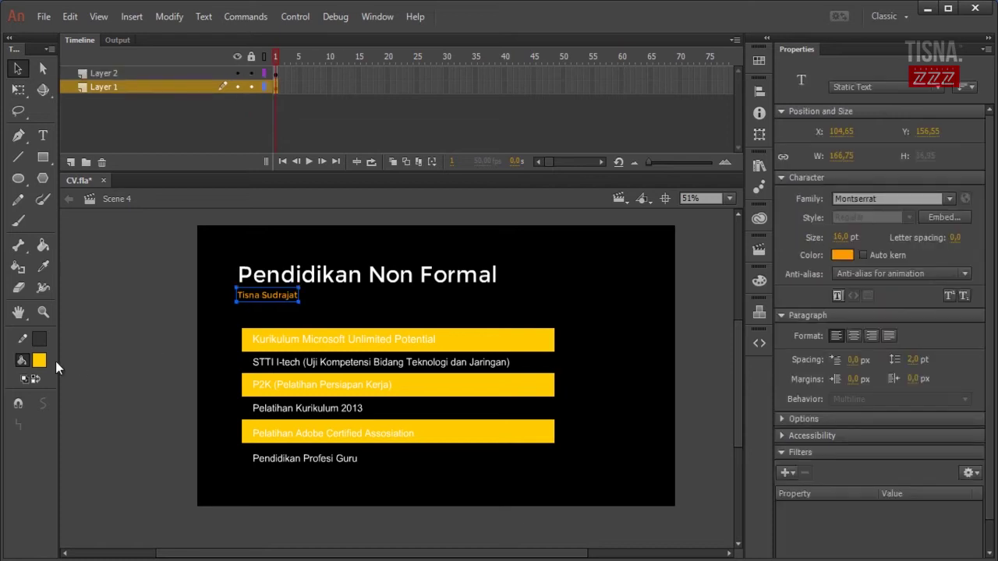
{"action": "left_click", "coordinate": [111, 330]}
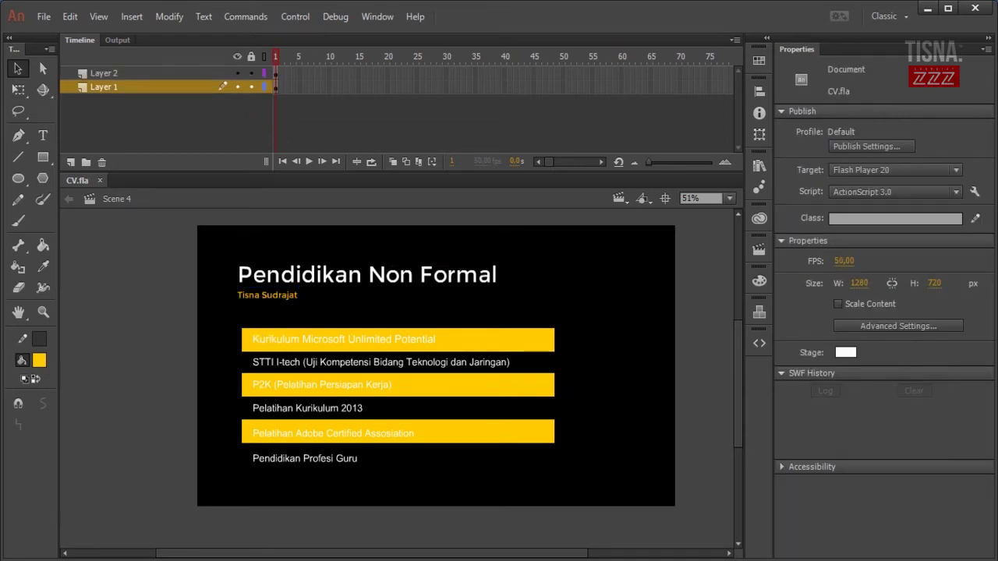
Switch to the Word CV document and scroll down to the next section
{"action": "left_click", "coordinate": [484, 560]}
{"action": "scroll", "coordinate": [712, 334], "scroll_direction": "down", "scroll_amount": 3}
{"action": "scroll", "coordinate": [711, 333], "scroll_direction": "down", "scroll_amount": 5}
Add a new blank Scene 5 via Insert > Scene
{"action": "key", "text": "alt+Tab"}
{"action": "left_click", "coordinate": [132, 17]}
{"action": "left_click", "coordinate": [140, 135]}
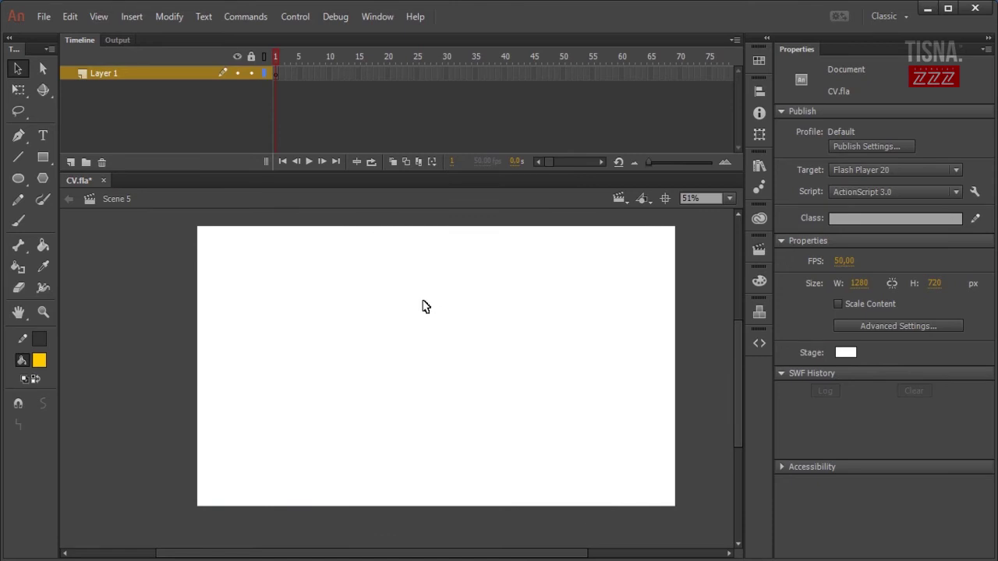
Bring the Profil Personal heading from Scene 2 to Scene 5, then select Word's work-experience text
{"action": "left_click", "coordinate": [618, 198]}
{"action": "left_click", "coordinate": [644, 233]}
{"action": "left_click", "coordinate": [619, 198]}
{"action": "left_click", "coordinate": [646, 284]}
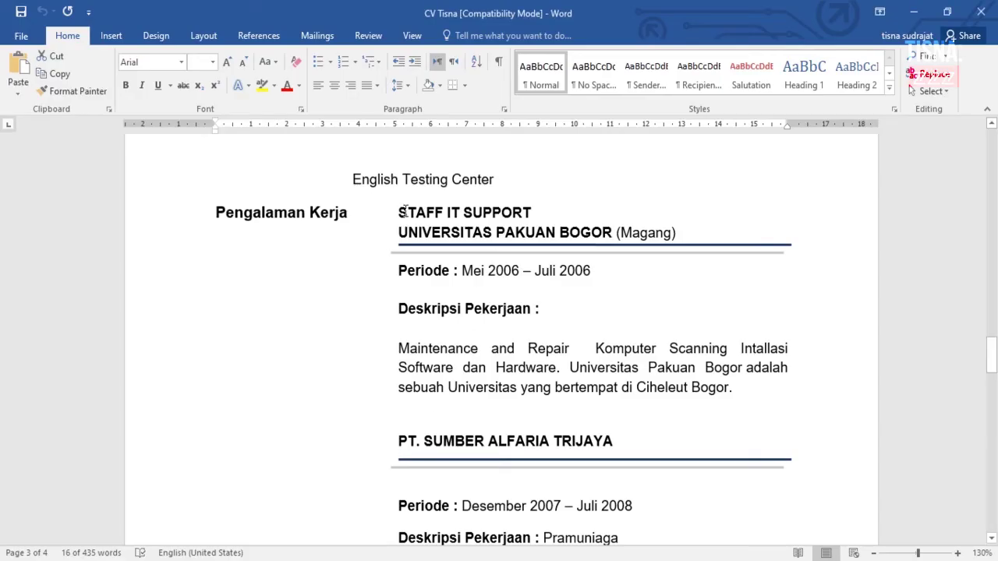
{"action": "left_click_drag", "start_coordinate": [405, 212], "coordinate": [720, 325]}
Paste the work-experience block ending Desember 2007 on the left, minus the STAFF IT SUPPORT line
{"action": "scroll", "coordinate": [557, 466], "scroll_direction": "down", "scroll_amount": 18}
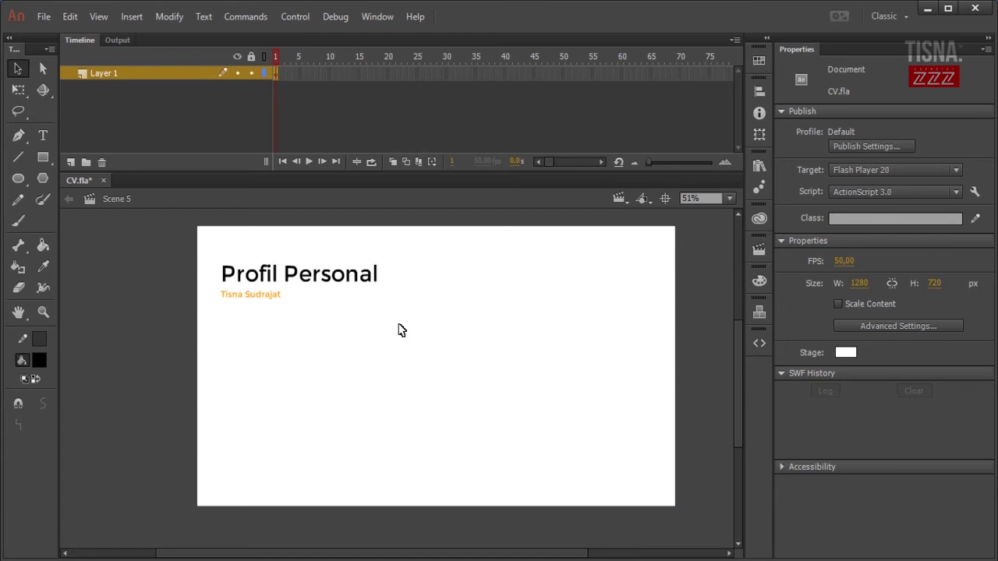
{"action": "key", "text": "ctrl+v"}
{"action": "key", "text": "ctrl+z"}
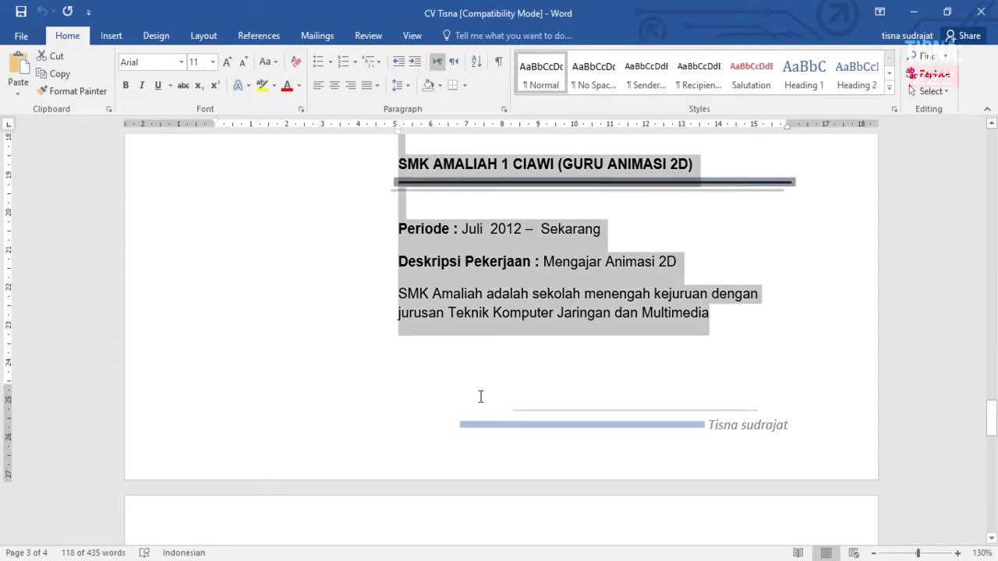
{"action": "scroll", "coordinate": [479, 397], "scroll_direction": "up", "scroll_amount": 10}
{"action": "left_click", "coordinate": [757, 288]}
{"action": "left_click_drag", "start_coordinate": [396, 190], "coordinate": [592, 433]}
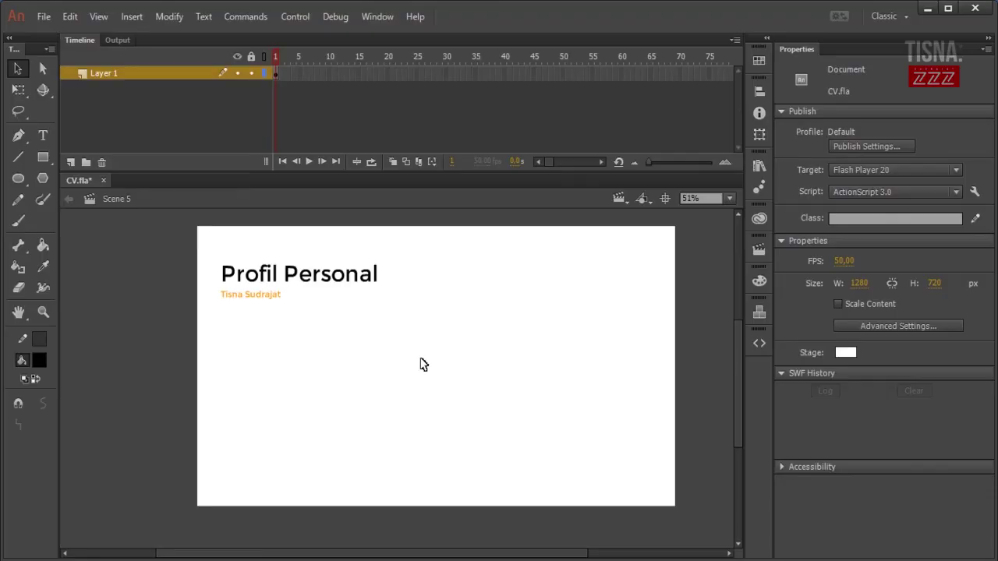
{"action": "key", "text": "ctrl+v"}
{"action": "double_click", "coordinate": [363, 336]}
{"action": "left_click", "coordinate": [347, 333]}
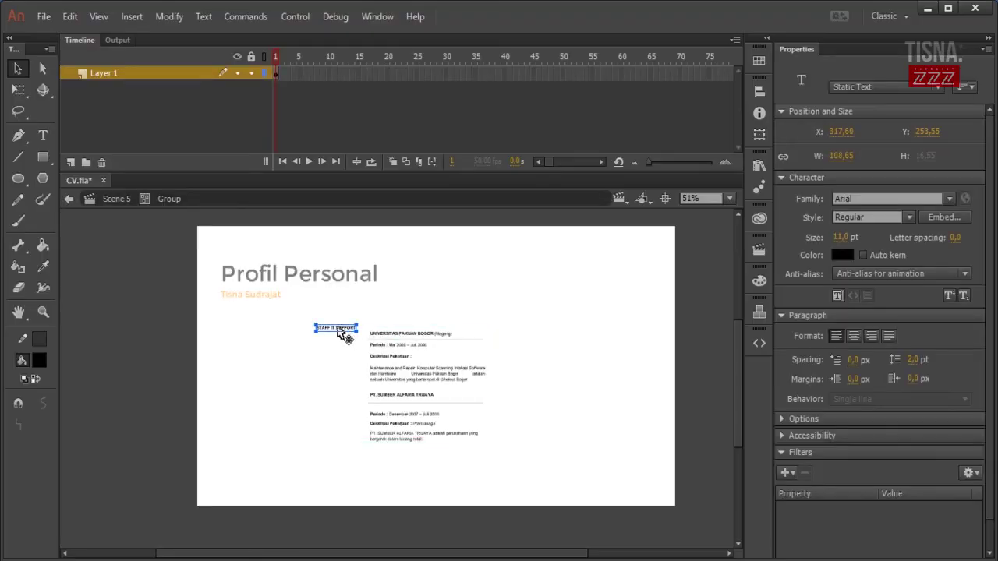
{"action": "key", "text": "Delete"}
{"action": "double_click", "coordinate": [283, 347]}
{"action": "left_click_drag", "start_coordinate": [402, 348], "coordinate": [301, 356]}
Paste the Perum Perhutani to Multimedia block as a second column on the right
{"action": "key", "text": "q"}
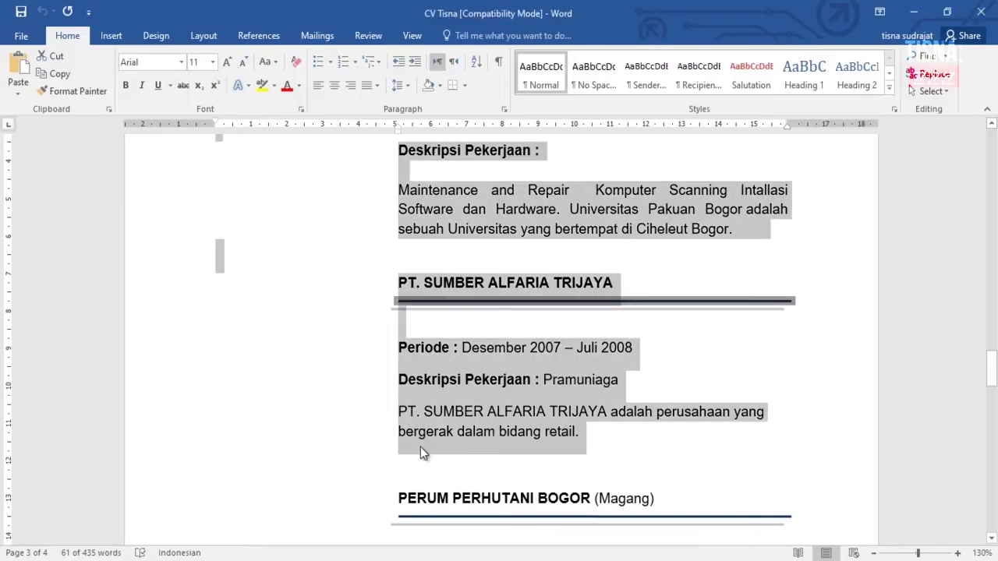
{"action": "scroll", "coordinate": [420, 447], "scroll_direction": "down", "scroll_amount": 5}
{"action": "scroll", "coordinate": [523, 474], "scroll_direction": "down", "scroll_amount": 6}
{"action": "left_click_drag", "start_coordinate": [401, 278], "coordinate": [712, 323]}
{"action": "scroll", "coordinate": [702, 351], "scroll_direction": "down", "scroll_amount": 3}
{"action": "key", "text": "alt+Tab"}
{"action": "key", "text": "ctrl+v"}
{"action": "left_click_drag", "start_coordinate": [415, 359], "coordinate": [473, 356]}
{"action": "left_click", "coordinate": [576, 352]}
{"action": "left_click", "coordinate": [470, 328]}
{"action": "key", "text": "shift+Up"}
{"action": "key", "text": "shift+Up"}
{"action": "left_click_drag", "start_coordinate": [557, 459], "coordinate": [419, 398]}
Enlarge both work-experience columns together and nudge the right column left
{"action": "left_click", "coordinate": [439, 427]}
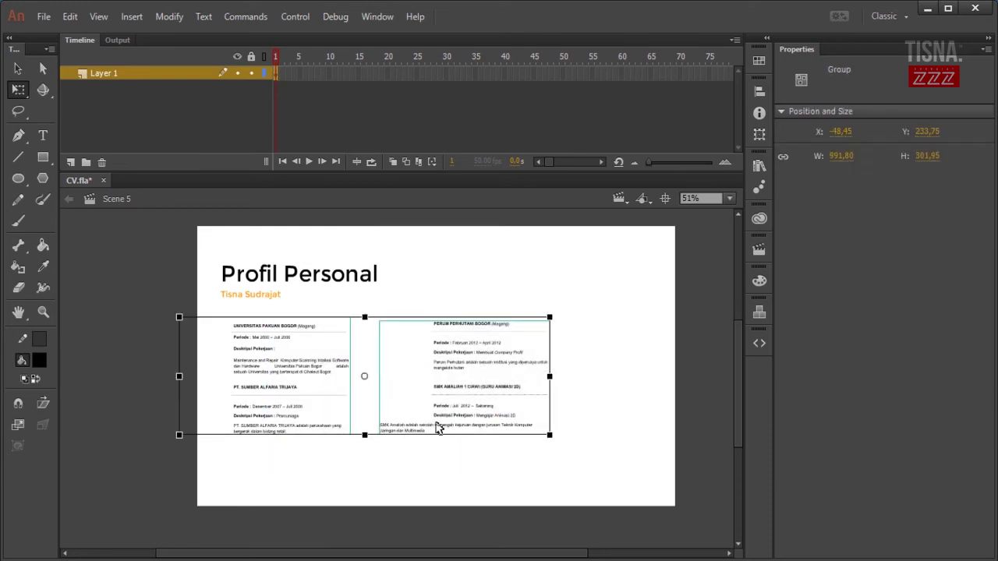
{"action": "left_click_drag", "start_coordinate": [570, 453], "coordinate": [605, 486]}
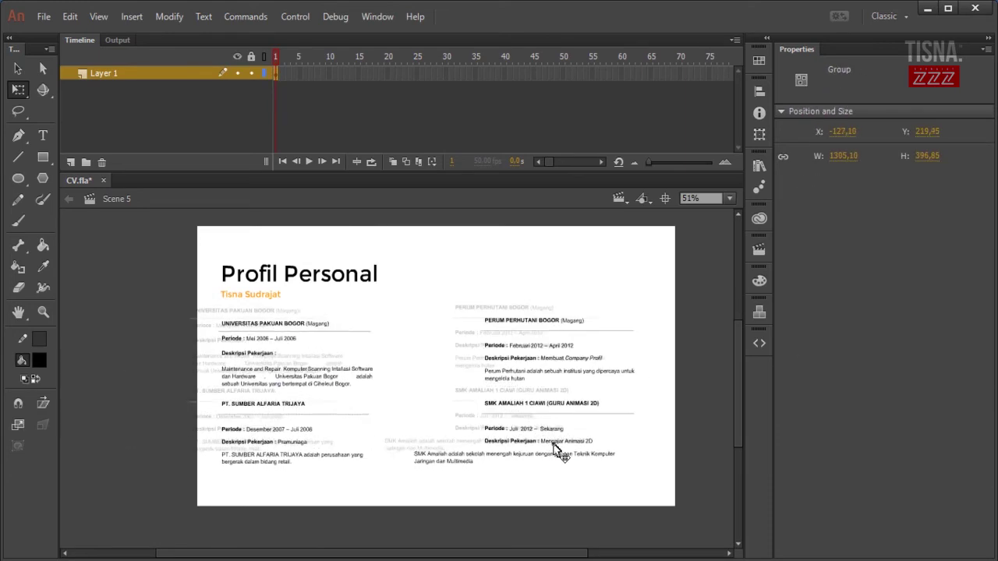
{"action": "left_click", "coordinate": [582, 492]}
{"action": "left_click", "coordinate": [552, 440]}
{"action": "key", "text": "shift+Left"}
{"action": "key", "text": "shift+Left"}
{"action": "key", "text": "shift+Left"}
{"action": "key", "text": "shift+Left"}
{"action": "key", "text": "shift+Left"}
{"action": "key", "text": "shift+Left"}
{"action": "key", "text": "shift+Left"}
{"action": "key", "text": "shift+Left"}
{"action": "key", "text": "shift+Left"}
Inside the right column group, align the two SMK Amaliah description lines
{"action": "left_click", "coordinate": [425, 470]}
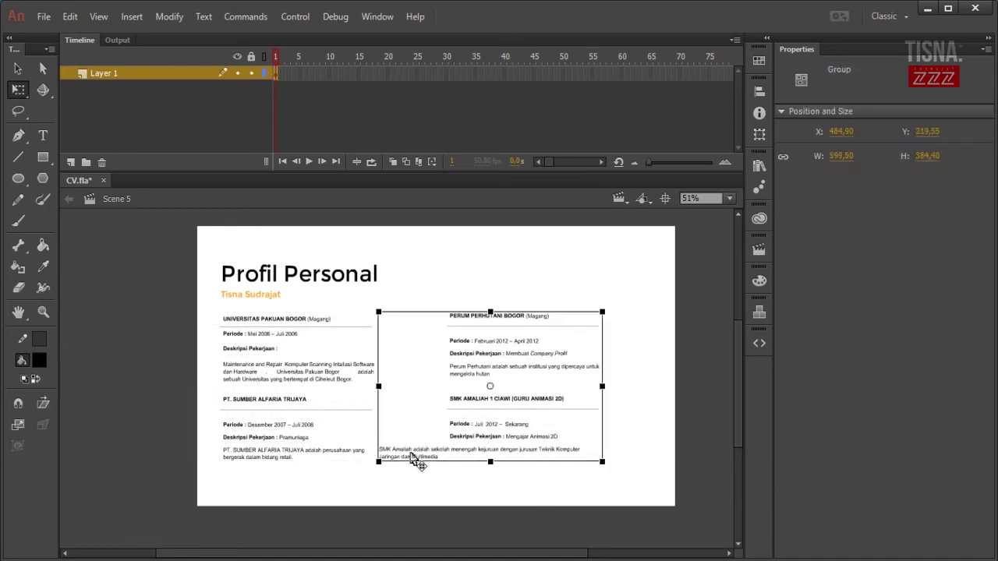
{"action": "double_click", "coordinate": [410, 455]}
{"action": "left_click_drag", "start_coordinate": [590, 483], "coordinate": [384, 449]}
{"action": "key", "text": "shift+Right"}
{"action": "key", "text": "shift+Right"}
{"action": "key", "text": "shift+Right"}
{"action": "key", "text": "shift+Right"}
{"action": "key", "text": "shift+Right"}
{"action": "key", "text": "shift+Right"}
{"action": "key", "text": "shift+Right"}
{"action": "key", "text": "shift+Right"}
{"action": "key", "text": "shift+Right"}
{"action": "key", "text": "shift+Right"}
{"action": "key", "text": "shift+Right"}
{"action": "key", "text": "shift+Right"}
{"action": "key", "text": "shift+Right"}
{"action": "key", "text": "shift+Right"}
{"action": "key", "text": "shift+Right"}
{"action": "key", "text": "shift+Right"}
{"action": "key", "text": "shift+Right"}
{"action": "key", "text": "shift+Right"}
{"action": "key", "text": "shift+Right"}
{"action": "key", "text": "shift+Right"}
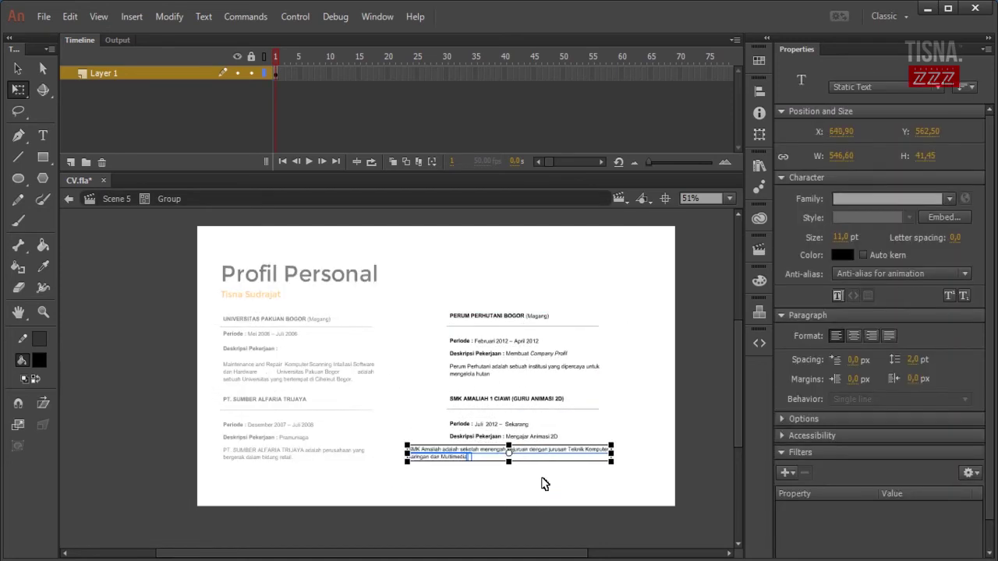
{"action": "key", "text": "shift+Left"}
{"action": "left_click", "coordinate": [512, 508]}
{"action": "left_click_drag", "start_coordinate": [545, 492], "coordinate": [479, 450]}
{"action": "key", "text": "shift+Left"}
{"action": "key", "text": "Left"}
{"action": "key", "text": "Left"}
{"action": "key", "text": "Left"}
{"action": "key", "text": "Left"}
{"action": "left_click", "coordinate": [546, 494]}
{"action": "left_click_drag", "start_coordinate": [577, 504], "coordinate": [538, 479]}
{"action": "double_click", "coordinate": [530, 470]}
Scale both columns up again and shift the right column closer to the left one
{"action": "left_click", "coordinate": [289, 449], "text": "shift"}
{"action": "left_click_drag", "start_coordinate": [653, 462], "coordinate": [675, 469]}
{"action": "left_click", "coordinate": [659, 477]}
{"action": "left_click", "coordinate": [538, 455]}
{"action": "key", "text": "shift+Left"}
{"action": "key", "text": "shift+Left"}
{"action": "key", "text": "shift+Left"}
{"action": "left_click_drag", "start_coordinate": [531, 535], "coordinate": [300, 343]}
{"action": "key", "text": "shift+Right"}
{"action": "key", "text": "shift+Right"}
{"action": "key", "text": "shift+Right"}
{"action": "key", "text": "shift+Right"}
{"action": "left_click", "coordinate": [506, 474]}
{"action": "left_click", "coordinate": [492, 456]}
{"action": "key", "text": "shift+Left"}
{"action": "key", "text": "shift+Left"}
{"action": "key", "text": "shift+Left"}
{"action": "key", "text": "shift+Left"}
{"action": "key", "text": "Left"}
{"action": "key", "text": "Left"}
{"action": "key", "text": "Left"}
{"action": "key", "text": "Left"}
{"action": "key", "text": "Left"}
{"action": "key", "text": "Left"}
{"action": "key", "text": "Left"}
{"action": "key", "text": "Left"}
{"action": "key", "text": "Left"}
{"action": "key", "text": "Left"}
{"action": "key", "text": "Left"}
{"action": "key", "text": "Left"}
{"action": "key", "text": "Left"}
{"action": "key", "text": "Left"}
{"action": "key", "text": "Left"}
{"action": "key", "text": "Left"}
{"action": "left_click", "coordinate": [499, 495]}
Move both columns slightly right and down, then drop the right column one pixel
{"action": "left_click_drag", "start_coordinate": [524, 530], "coordinate": [366, 390]}
{"action": "left_click_drag", "start_coordinate": [483, 432], "coordinate": [491, 441]}
{"action": "left_click_drag", "start_coordinate": [547, 523], "coordinate": [251, 262]}
{"action": "left_click_drag", "start_coordinate": [537, 499], "coordinate": [343, 360]}
{"action": "left_click", "coordinate": [550, 282]}
{"action": "left_click", "coordinate": [532, 317]}
{"action": "key", "text": "Down"}
{"action": "left_click", "coordinate": [541, 269]}
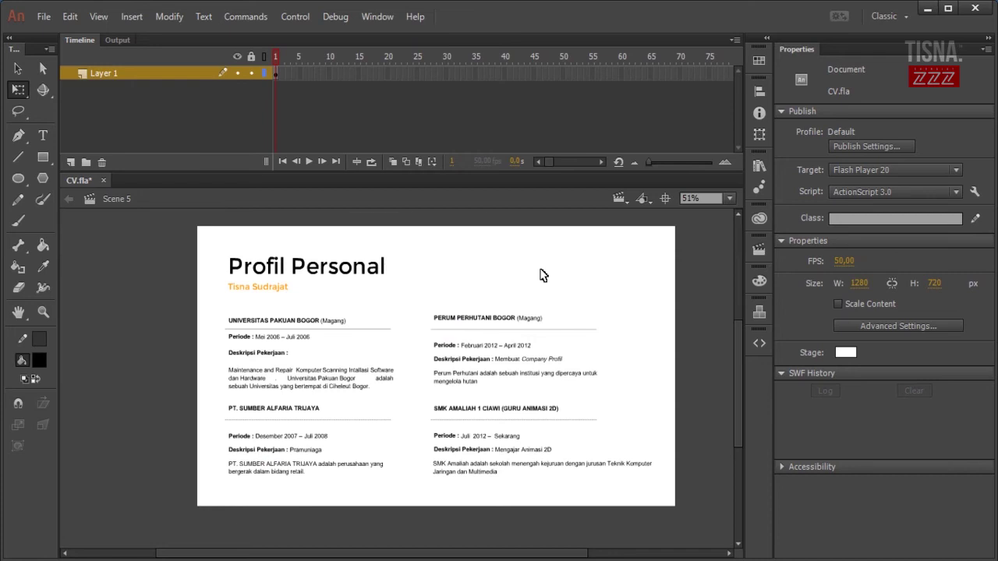
Save, then draw a yellow bar behind the university heading
{"action": "key", "text": "ctrl+s"}
{"action": "scroll", "coordinate": [341, 404], "scroll_direction": "up", "scroll_amount": 3}
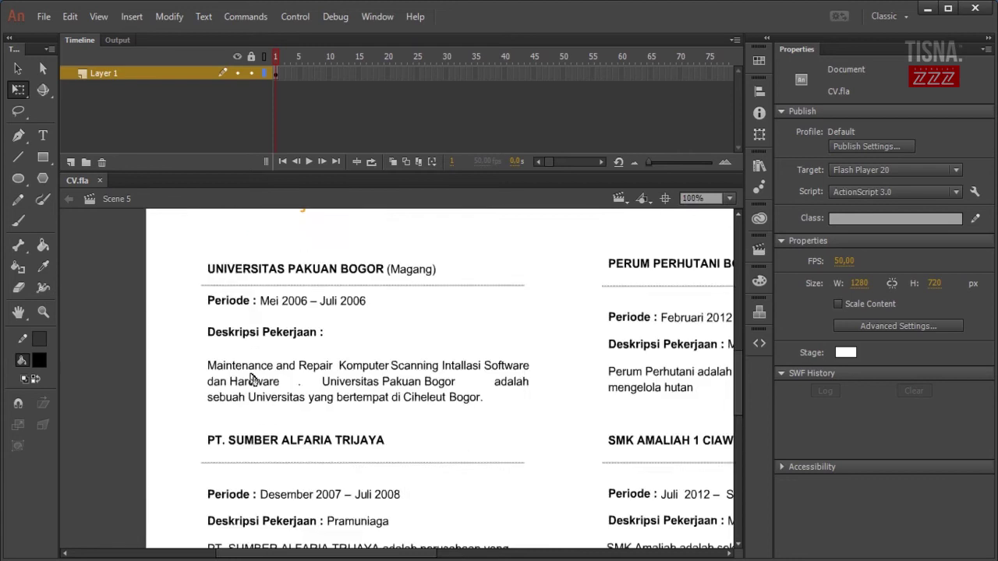
{"action": "scroll", "coordinate": [328, 331], "scroll_direction": "up", "scroll_amount": 2}
{"action": "key", "text": "r"}
{"action": "left_click", "coordinate": [39, 361]}
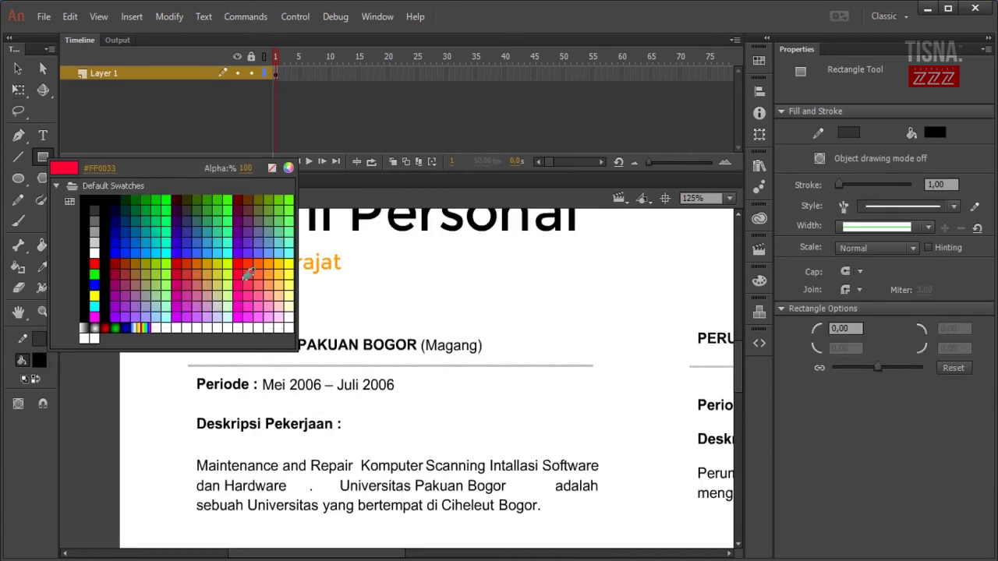
{"action": "left_click", "coordinate": [192, 323]}
{"action": "mouse_move", "coordinate": [191, 328]}
{"action": "left_mouse_down"}
{"action": "mouse_move", "coordinate": [455, 361]}
{"action": "mouse_move", "coordinate": [590, 361]}
{"action": "left_mouse_up"}
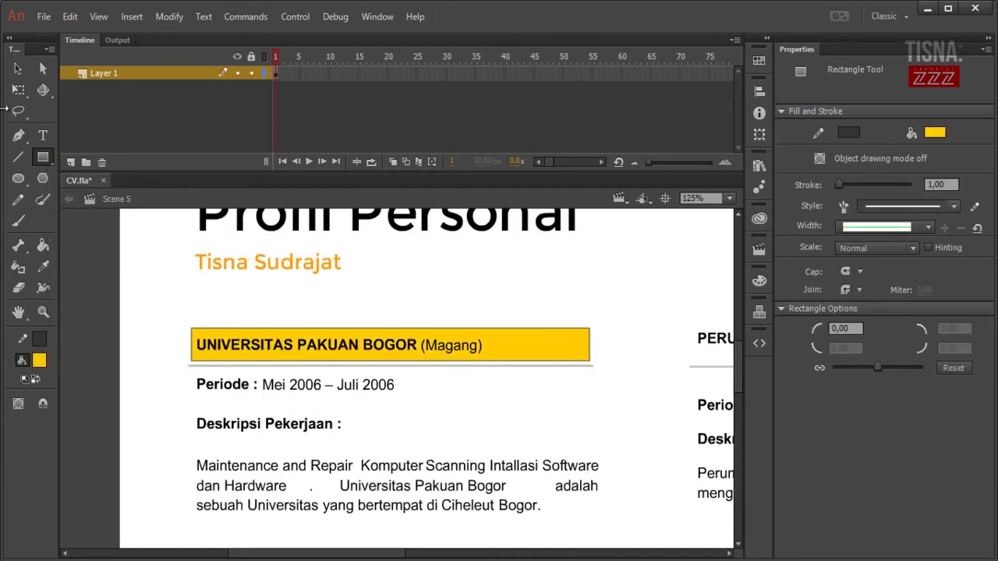
{"action": "key", "text": "v"}
{"action": "left_click", "coordinate": [519, 347]}
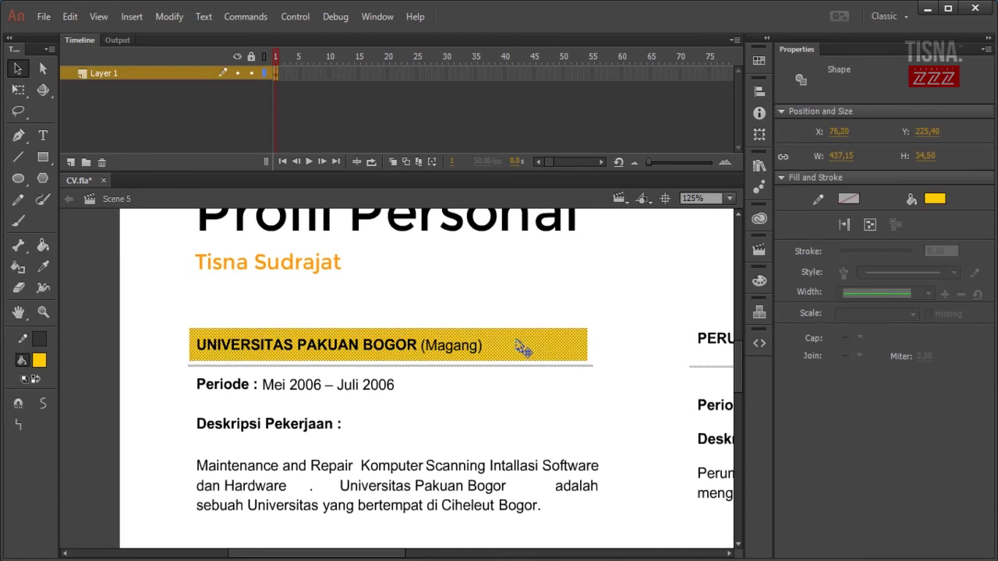
{"action": "left_click", "coordinate": [524, 313]}
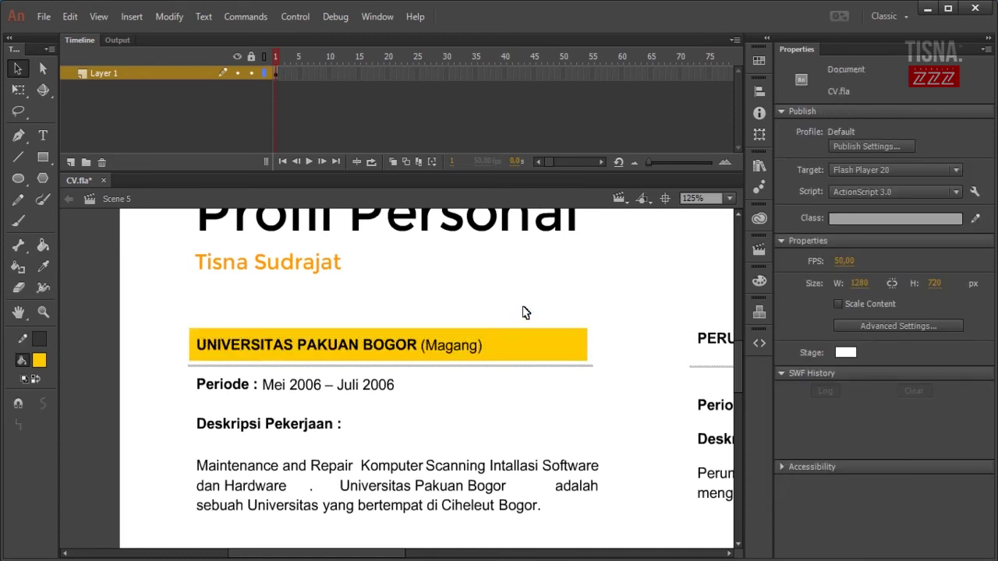
Adjust the yellow bar's position over the university heading
{"action": "scroll", "coordinate": [519, 296], "scroll_direction": "down", "scroll_amount": 3}
{"action": "scroll", "coordinate": [608, 406], "scroll_direction": "down", "scroll_amount": 1}
{"action": "scroll", "coordinate": [640, 444], "scroll_direction": "up", "scroll_amount": 1}
{"action": "left_click", "coordinate": [728, 555]}
{"action": "left_click_drag", "start_coordinate": [505, 559], "coordinate": [390, 554]}
{"action": "left_click", "coordinate": [359, 319]}
{"action": "key", "text": "q"}
{"action": "key", "text": "shift+Right"}
{"action": "left_click", "coordinate": [431, 250]}
{"action": "left_click", "coordinate": [344, 317]}
{"action": "key", "text": "shift+Left"}
{"action": "left_click", "coordinate": [420, 250]}
Copy the bar behind PERUM PERHUTANI BOGOR and align it, nudging the right column down
{"action": "left_click_drag", "start_coordinate": [348, 322], "coordinate": [608, 328]}
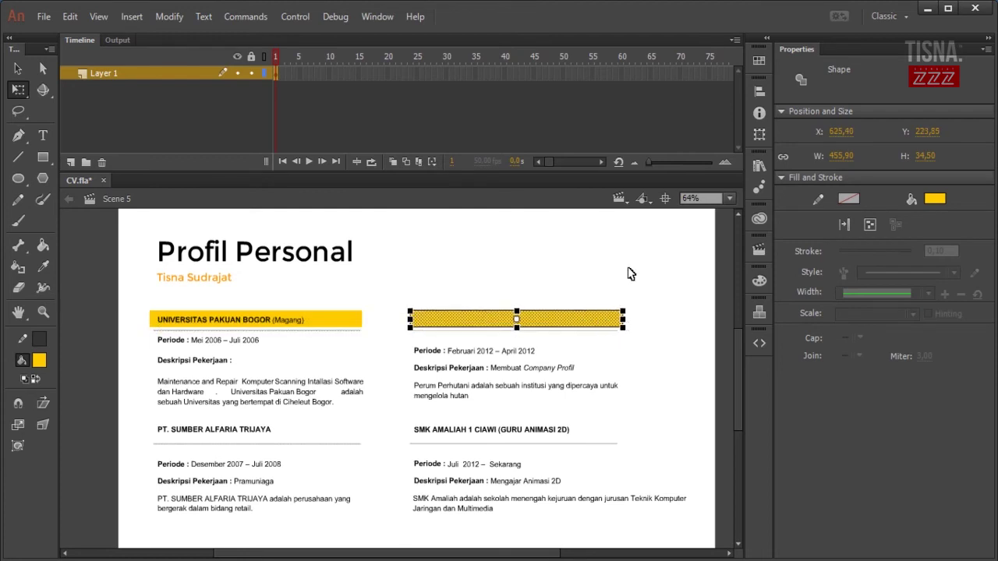
{"action": "left_click", "coordinate": [630, 274]}
{"action": "left_click", "coordinate": [505, 367]}
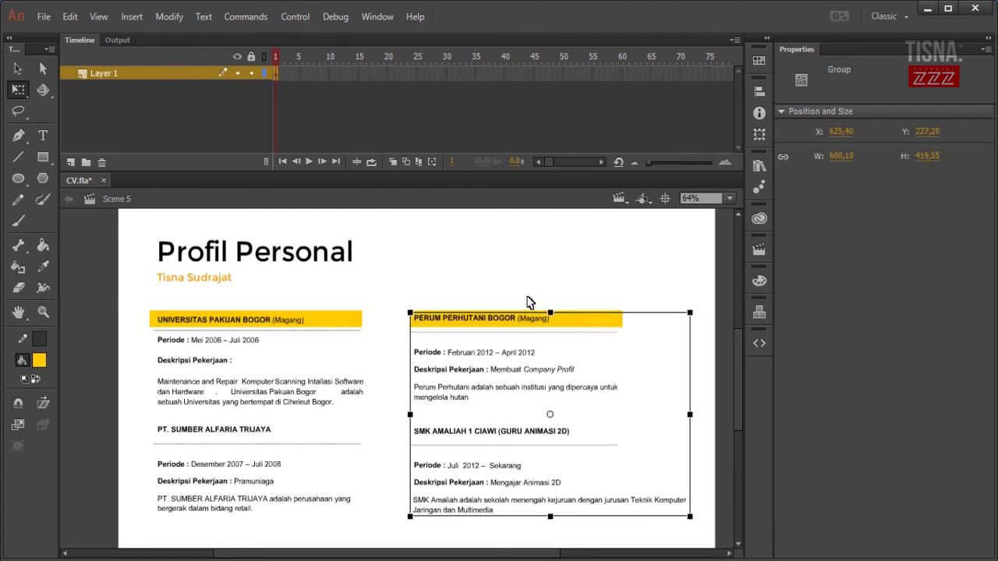
{"action": "left_click", "coordinate": [527, 297]}
{"action": "left_click", "coordinate": [583, 319]}
{"action": "key", "text": "Left"}
{"action": "key", "text": "Left"}
{"action": "key", "text": "Left"}
{"action": "key", "text": "Left"}
{"action": "left_click", "coordinate": [597, 278]}
{"action": "left_click", "coordinate": [512, 367]}
{"action": "key", "text": "Down"}
{"action": "key", "text": "Down"}
{"action": "key", "text": "Down"}
{"action": "left_click", "coordinate": [528, 275]}
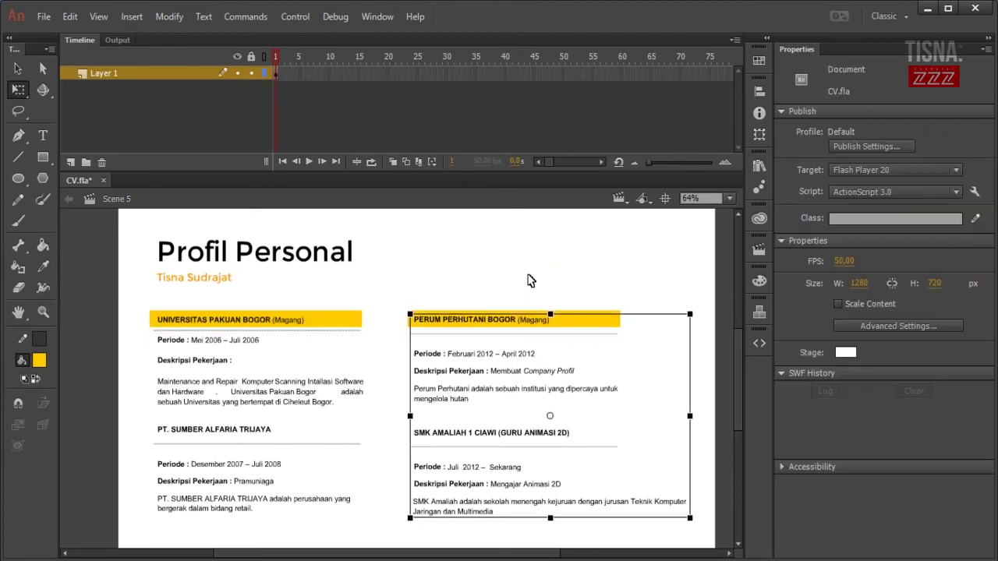
Copy bars onto the PT. SUMBER ALFARIA TRIJAYA and SMK AMALIAH headings, then save
{"action": "left_click", "coordinate": [361, 318]}
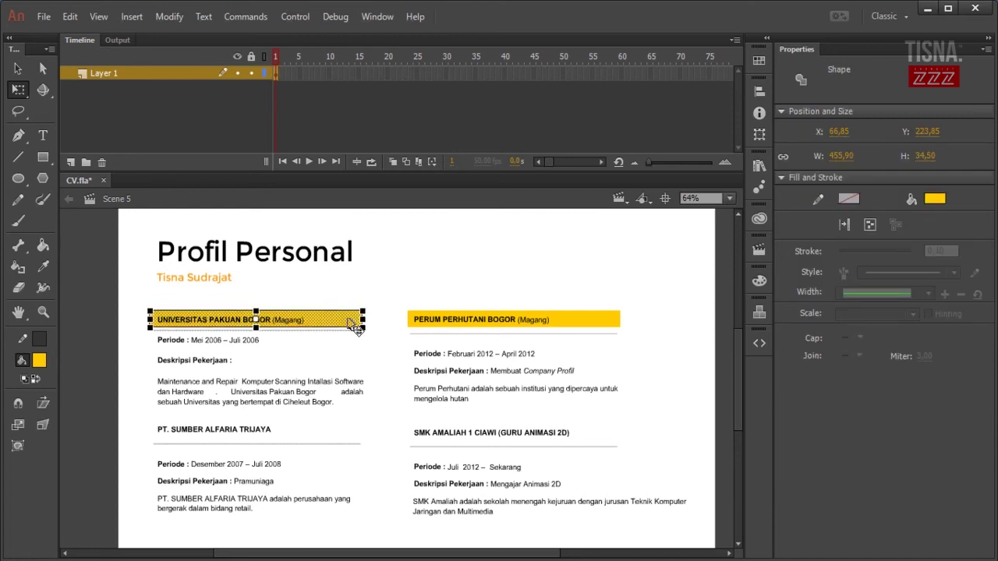
{"action": "left_click_drag", "start_coordinate": [348, 319], "coordinate": [349, 427]}
{"action": "left_click", "coordinate": [606, 320]}
{"action": "left_click_drag", "start_coordinate": [606, 320], "coordinate": [606, 426]}
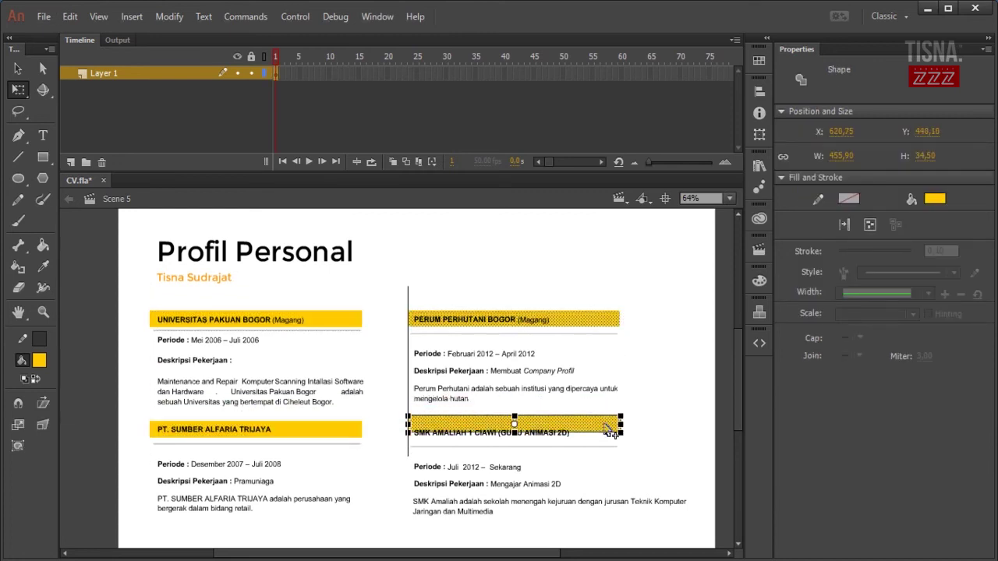
{"action": "left_click", "coordinate": [644, 266]}
{"action": "scroll", "coordinate": [642, 273], "scroll_direction": "up", "scroll_amount": 2}
{"action": "scroll", "coordinate": [642, 285], "scroll_direction": "down", "scroll_amount": 2}
{"action": "mouse_move", "coordinate": [535, 554]}
{"action": "left_mouse_down"}
{"action": "mouse_move", "coordinate": [521, 555]}
{"action": "mouse_move", "coordinate": [539, 554]}
{"action": "left_mouse_up"}
{"action": "scroll", "coordinate": [615, 402], "scroll_direction": "down", "scroll_amount": 1}
{"action": "key", "text": "alt"}
{"action": "scroll", "coordinate": [621, 407], "scroll_direction": "down", "scroll_amount": 1}
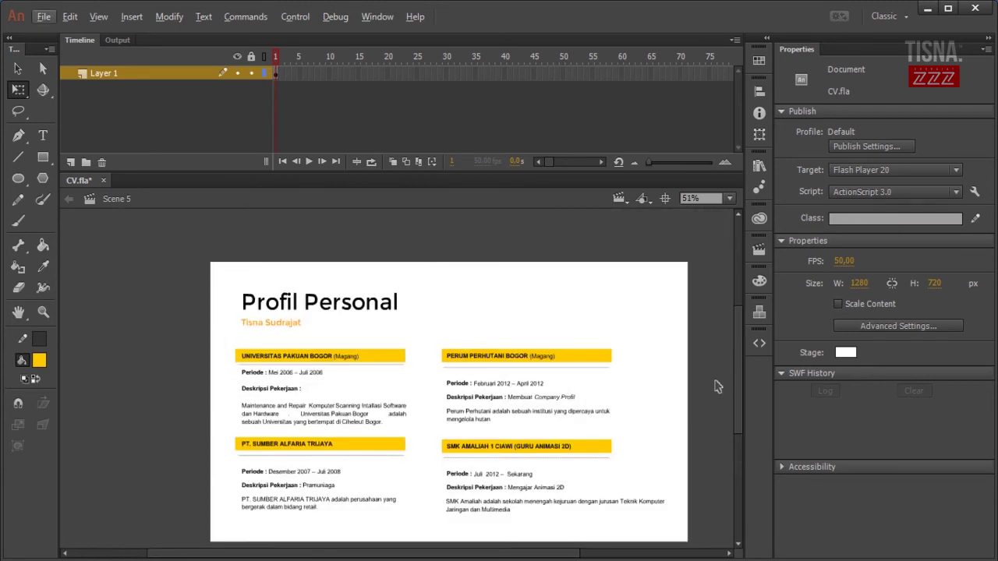
{"action": "key", "text": "ctrl+s"}
Copy the Skill table from the Word CV document
{"action": "left_click", "coordinate": [282, 559]}
{"action": "scroll", "coordinate": [478, 428], "scroll_direction": "down", "scroll_amount": 3}
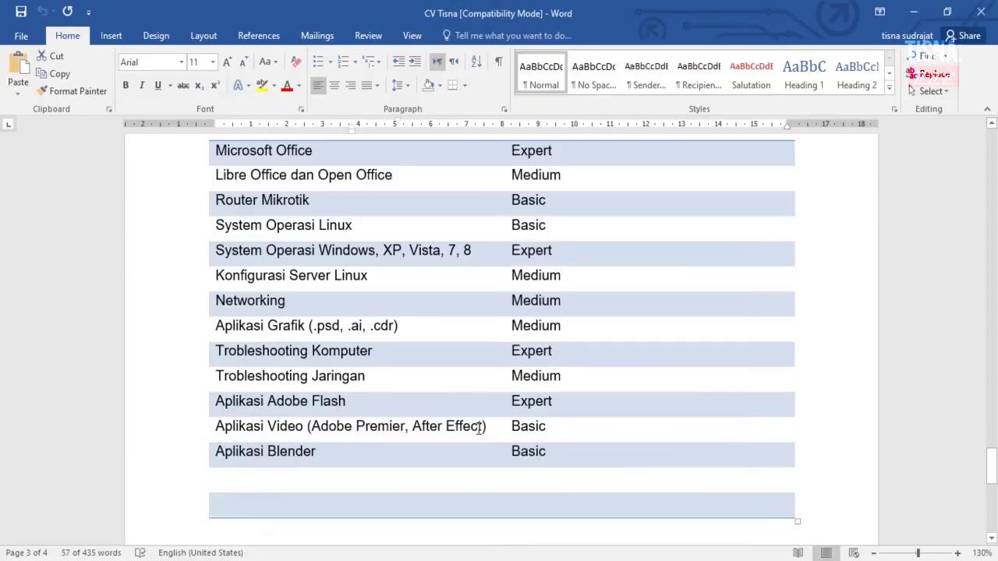
{"action": "left_click_drag", "start_coordinate": [633, 414], "coordinate": [222, 182]}
{"action": "scroll", "coordinate": [222, 202], "scroll_direction": "up", "scroll_amount": 3}
{"action": "left_click", "coordinate": [219, 223], "text": "shift"}
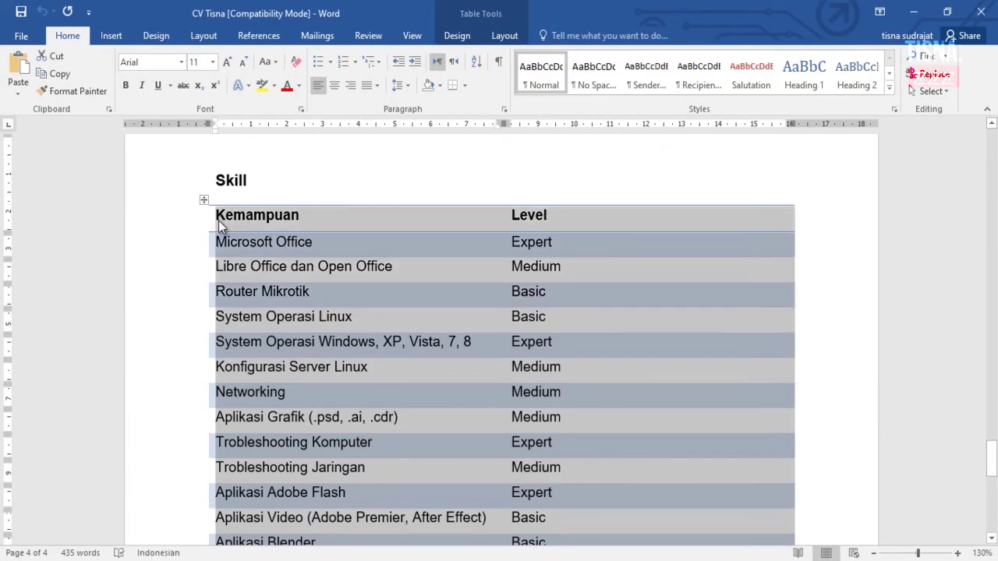
{"action": "key", "text": "ctrl+c"}
Add a new blank scene in Animate via Insert > Scene
{"action": "key", "text": "alt+Tab"}
{"action": "left_click", "coordinate": [131, 17]}
{"action": "left_click", "coordinate": [152, 134]}
Paste the Kemampuan/Level table, move it right and enlarge it to about 461 × 691 px
{"action": "key", "text": "ctrl+v"}
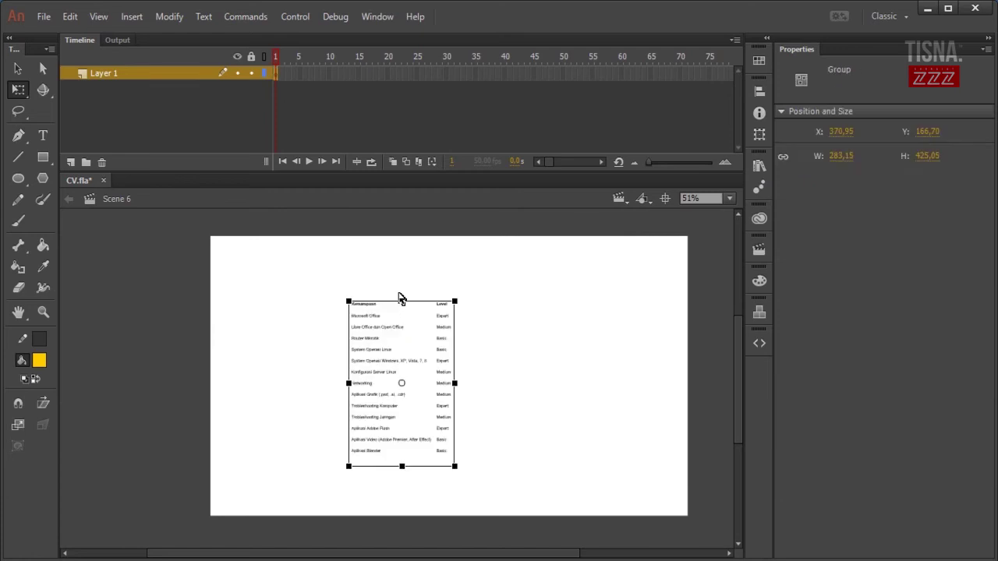
{"action": "left_click_drag", "start_coordinate": [371, 343], "coordinate": [502, 287]}
{"action": "left_click_drag", "start_coordinate": [517, 339], "coordinate": [522, 310]}
{"action": "left_click_drag", "start_coordinate": [507, 265], "coordinate": [498, 259]}
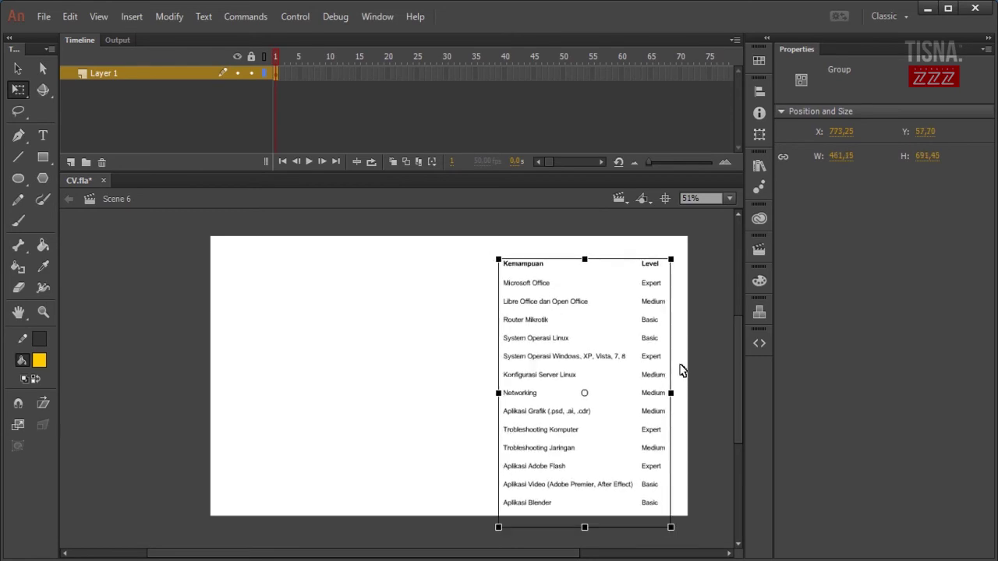
{"action": "left_click", "coordinate": [693, 363]}
{"action": "left_click_drag", "start_coordinate": [533, 372], "coordinate": [534, 370]}
{"action": "left_click", "coordinate": [431, 367]}
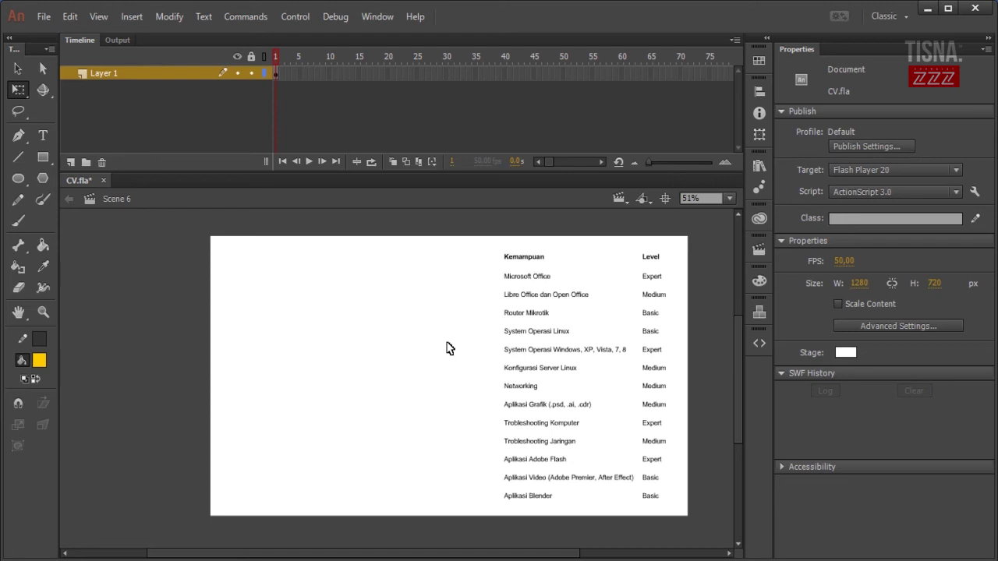
Close the accidentally opened Optimize Drives window and return to the Animate stage
{"action": "left_click", "coordinate": [234, 560]}
{"action": "left_click", "coordinate": [730, 116]}
{"action": "left_click", "coordinate": [731, 117]}
Draw an outline-free yellow bar over the Kemampuan/Level header row
{"action": "left_click", "coordinate": [43, 157]}
{"action": "left_click_drag", "start_coordinate": [532, 553], "coordinate": [574, 556]}
{"action": "scroll", "coordinate": [615, 306], "scroll_direction": "up", "scroll_amount": 3}
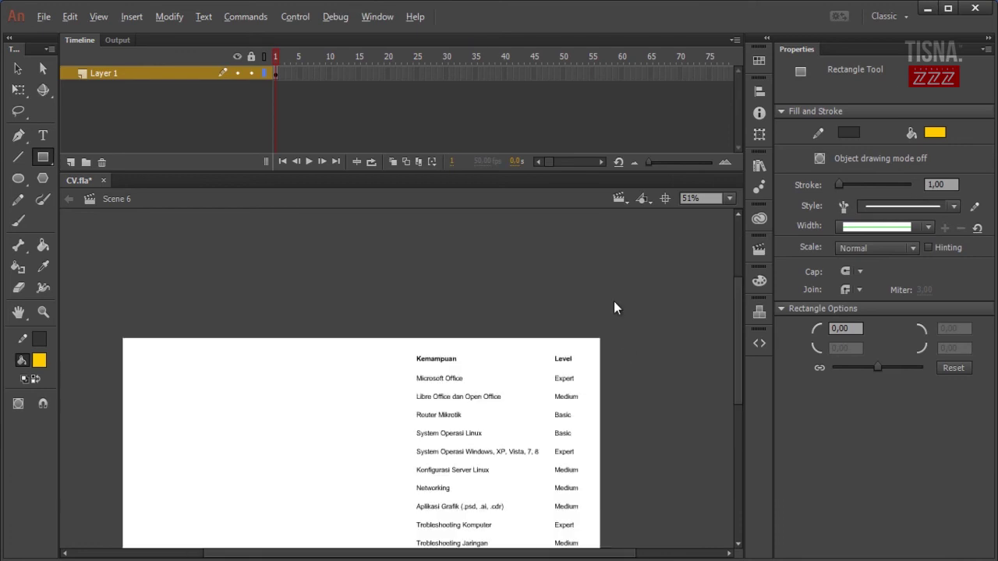
{"action": "scroll", "coordinate": [614, 306], "scroll_direction": "up", "scroll_amount": 3}
{"action": "scroll", "coordinate": [577, 316], "scroll_direction": "down", "scroll_amount": 3}
{"action": "left_click_drag", "start_coordinate": [101, 287], "coordinate": [542, 333]}
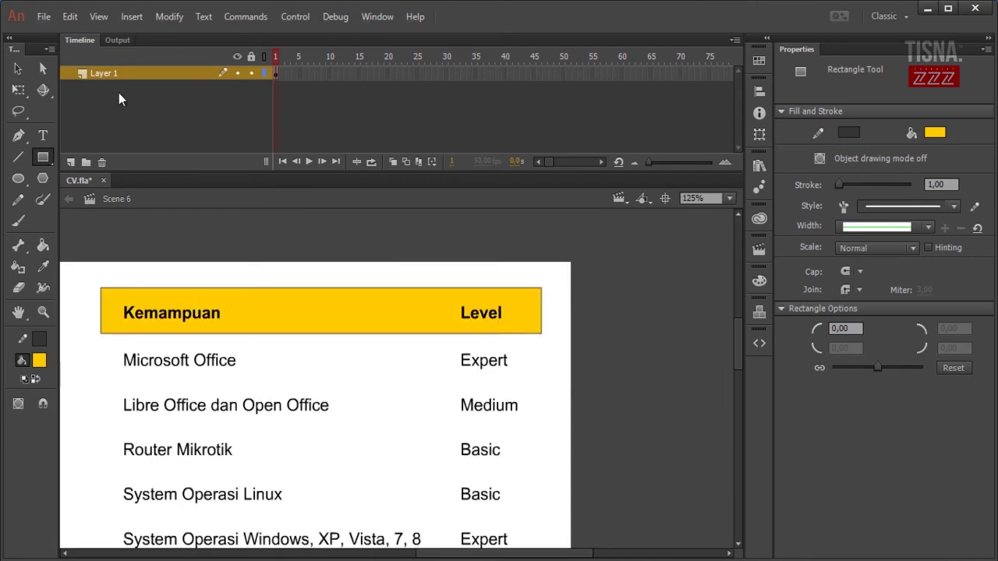
{"action": "key", "text": "v"}
{"action": "left_click", "coordinate": [541, 313]}
{"action": "key", "text": "Delete"}
{"action": "left_click", "coordinate": [540, 311]}
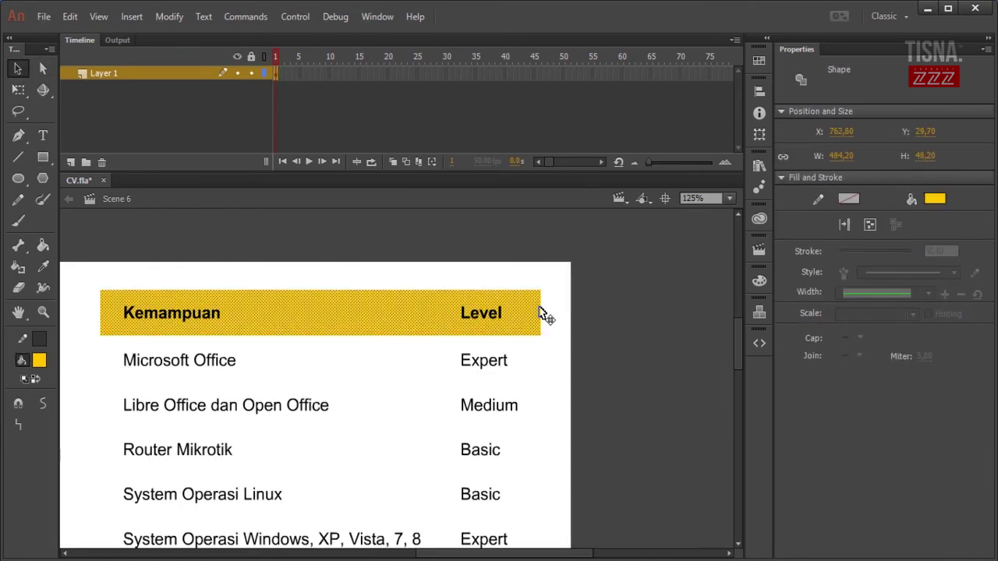
Copy the bar in light grey onto alternate rows, from Libre Office down to Aplikasi Video
{"action": "left_click_drag", "start_coordinate": [543, 316], "coordinate": [541, 404]}
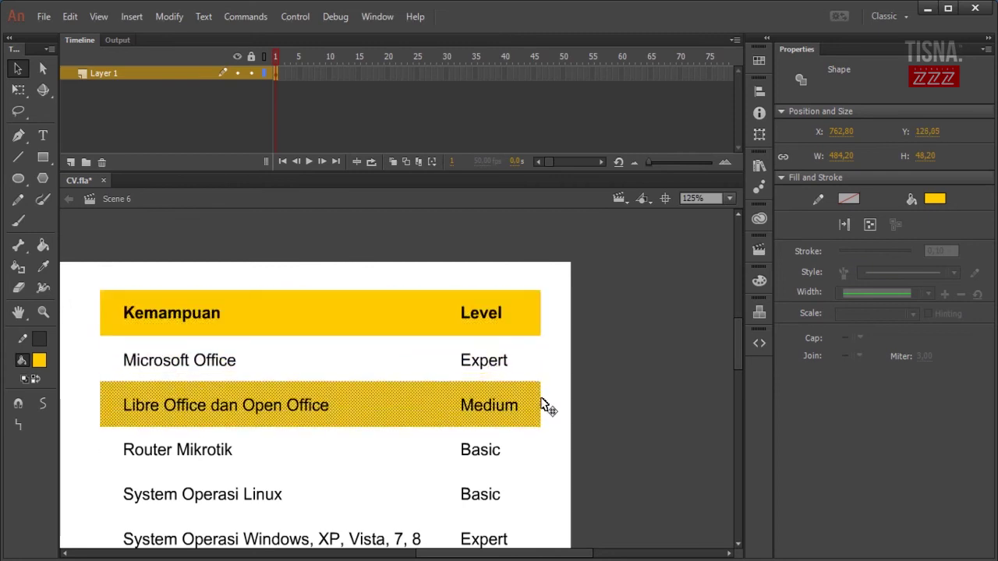
{"action": "left_click", "coordinate": [39, 360]}
{"action": "left_click", "coordinate": [95, 242]}
{"action": "scroll", "coordinate": [558, 417], "scroll_direction": "down", "scroll_amount": 3}
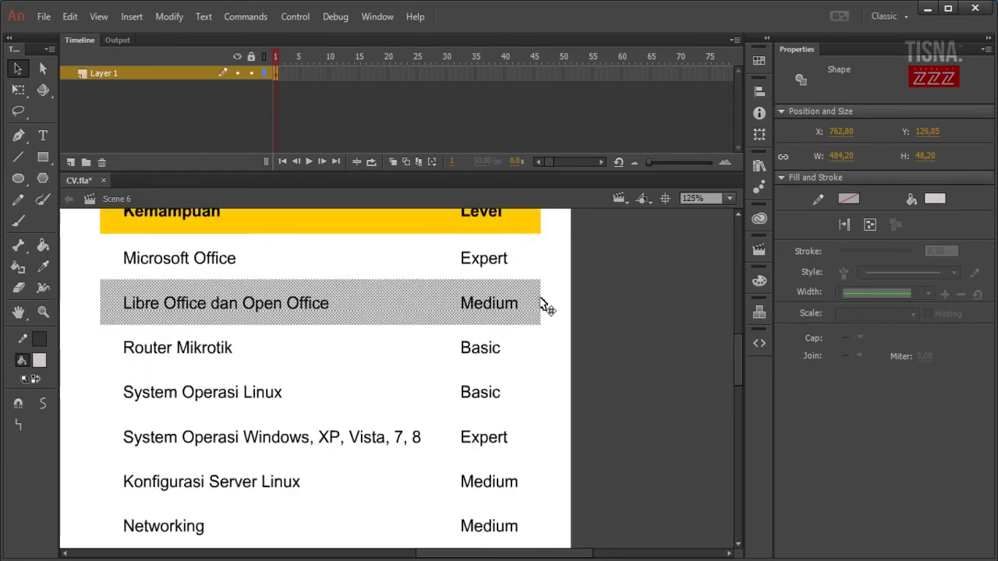
{"action": "left_click", "coordinate": [527, 326]}
{"action": "left_click_drag", "start_coordinate": [538, 310], "coordinate": [541, 403]}
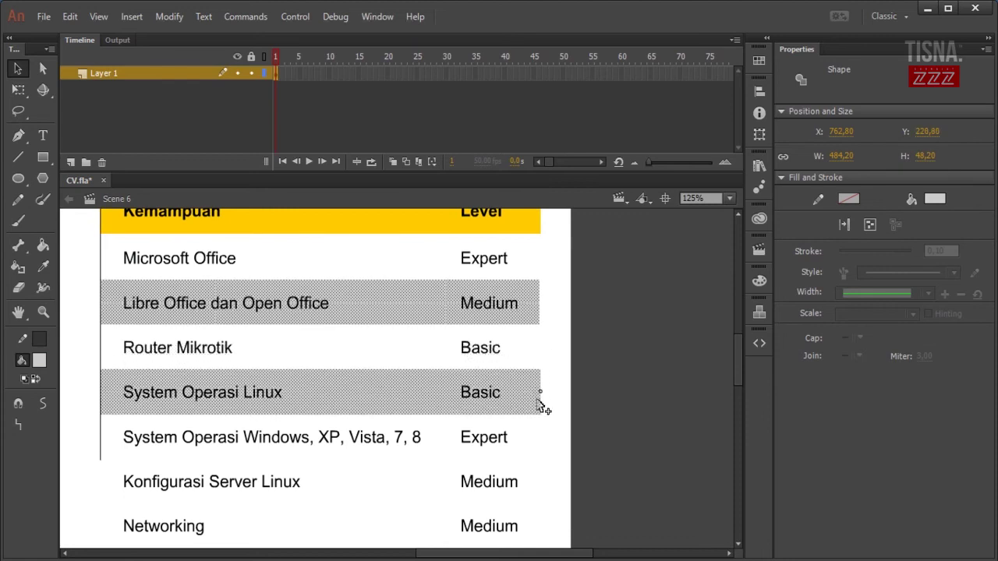
{"action": "scroll", "coordinate": [550, 357], "scroll_direction": "down", "scroll_amount": 3}
{"action": "left_click_drag", "start_coordinate": [527, 300], "coordinate": [530, 383]}
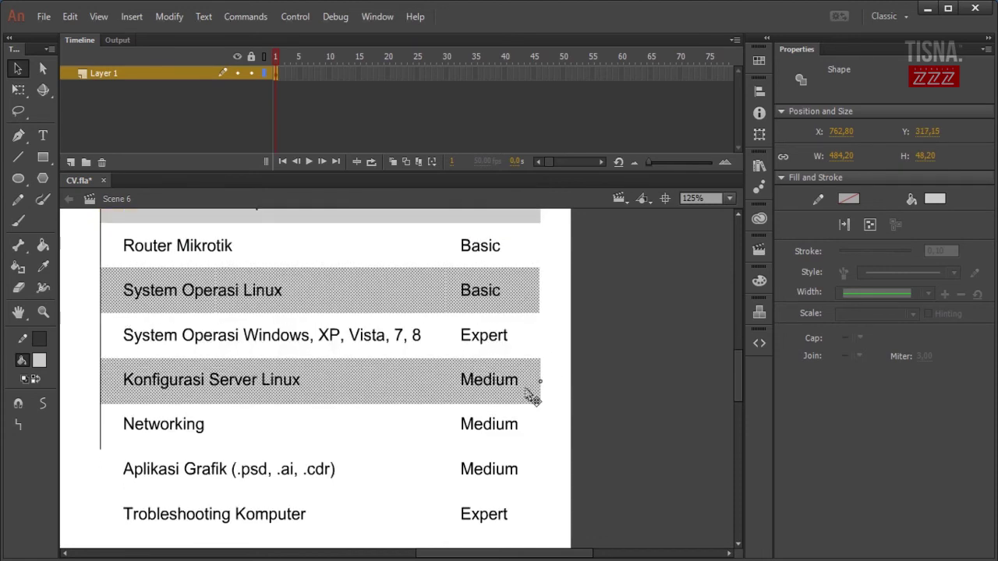
{"action": "scroll", "coordinate": [530, 382], "scroll_direction": "down", "scroll_amount": 3}
{"action": "left_click_drag", "start_coordinate": [533, 301], "coordinate": [538, 389]}
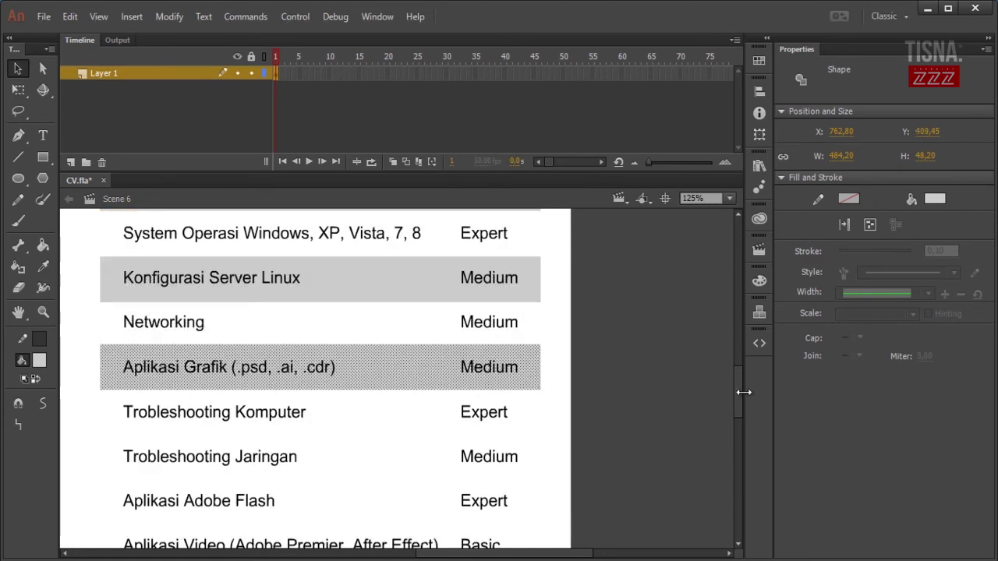
{"action": "scroll", "coordinate": [539, 256], "scroll_direction": "down", "scroll_amount": 3}
{"action": "left_click_drag", "start_coordinate": [539, 255], "coordinate": [530, 435]}
{"action": "left_click", "coordinate": [633, 405]}
Switch to Scene 1 from the scene list
{"action": "scroll", "coordinate": [633, 386], "scroll_direction": "down", "scroll_amount": 4}
{"action": "scroll", "coordinate": [635, 384], "scroll_direction": "up", "scroll_amount": 2}
{"action": "scroll", "coordinate": [637, 383], "scroll_direction": "down", "scroll_amount": 2}
{"action": "scroll", "coordinate": [744, 398], "scroll_direction": "up", "scroll_amount": 2}
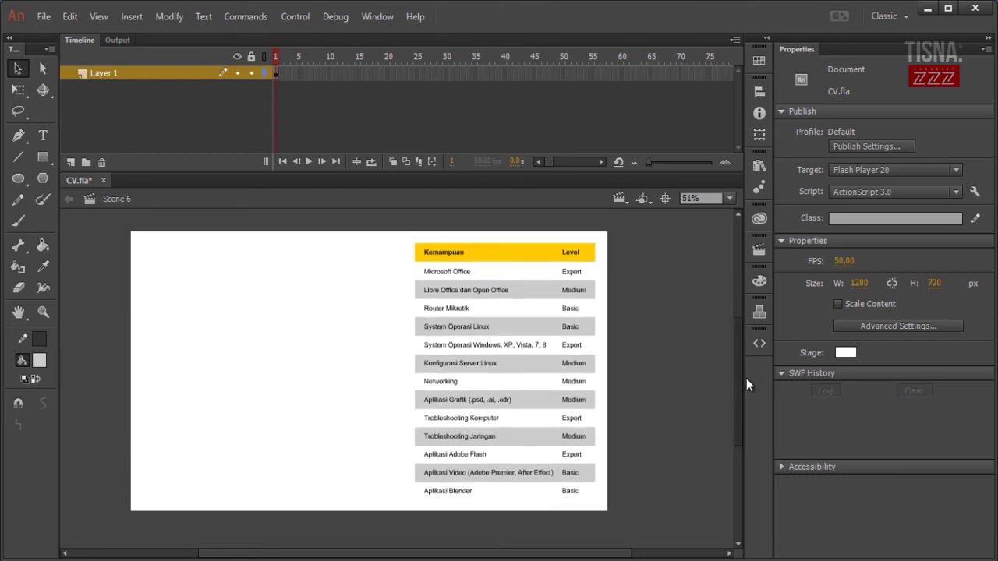
{"action": "left_click", "coordinate": [619, 199]}
{"action": "left_click", "coordinate": [635, 218]}
Paste the black panel into Scene 6 at the stage's left edge
{"action": "left_click", "coordinate": [619, 198]}
{"action": "left_click", "coordinate": [646, 301]}
{"action": "key", "text": "ctrl+v"}
{"action": "left_click_drag", "start_coordinate": [365, 330], "coordinate": [288, 315]}
{"action": "left_click", "coordinate": [101, 305]}
Send the copied panel behind the original and recolour its fill yellow
{"action": "right_click", "coordinate": [306, 316]}
{"action": "mouse_move", "coordinate": [366, 361]}
{"action": "left_click", "coordinate": [546, 415]}
{"action": "double_click", "coordinate": [357, 366]}
{"action": "left_click", "coordinate": [39, 360]}
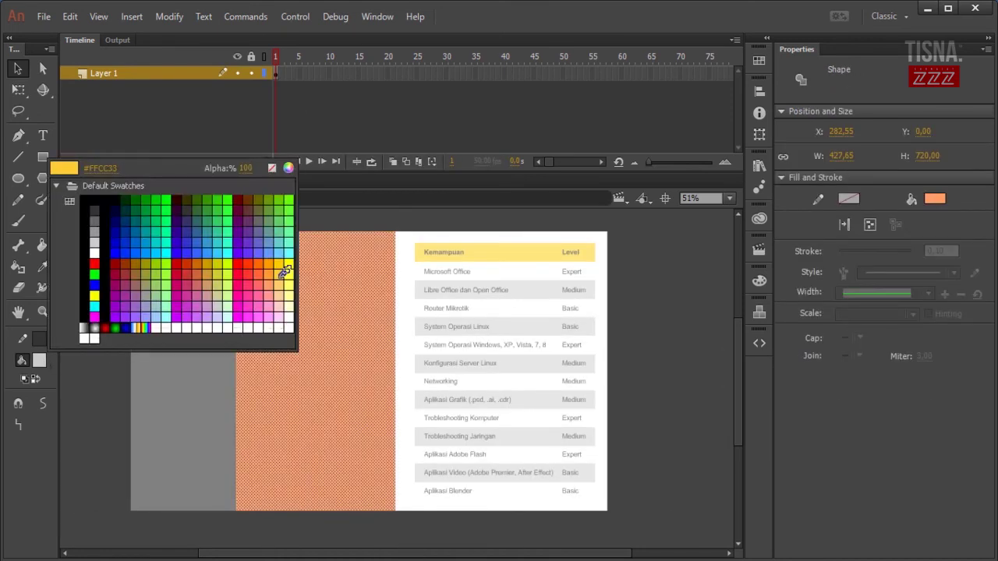
{"action": "left_click", "coordinate": [285, 267]}
{"action": "left_click", "coordinate": [639, 312]}
{"action": "double_click", "coordinate": [678, 307]}
{"action": "left_click", "coordinate": [683, 304]}
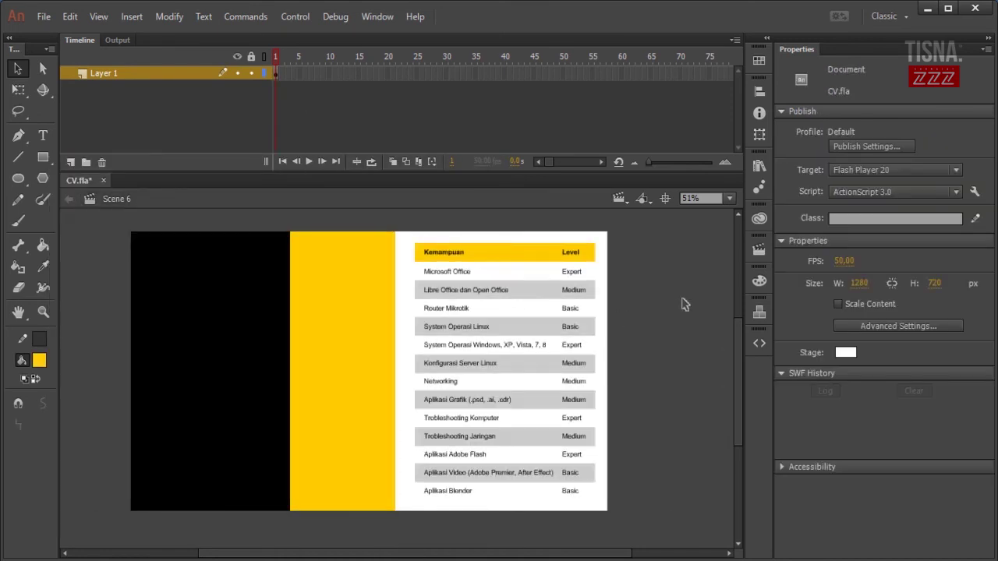
Start a text box on the black panel and check the Word CV's Skill table
{"action": "left_click", "coordinate": [265, 327]}
{"action": "key", "text": "t"}
{"action": "left_click", "coordinate": [170, 301]}
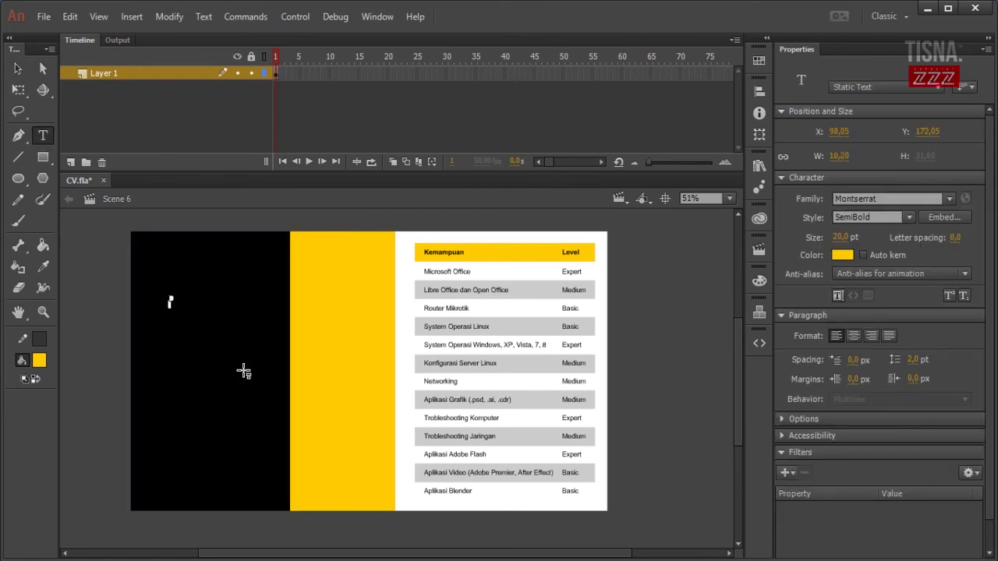
{"action": "key", "text": "alt+Tab"}
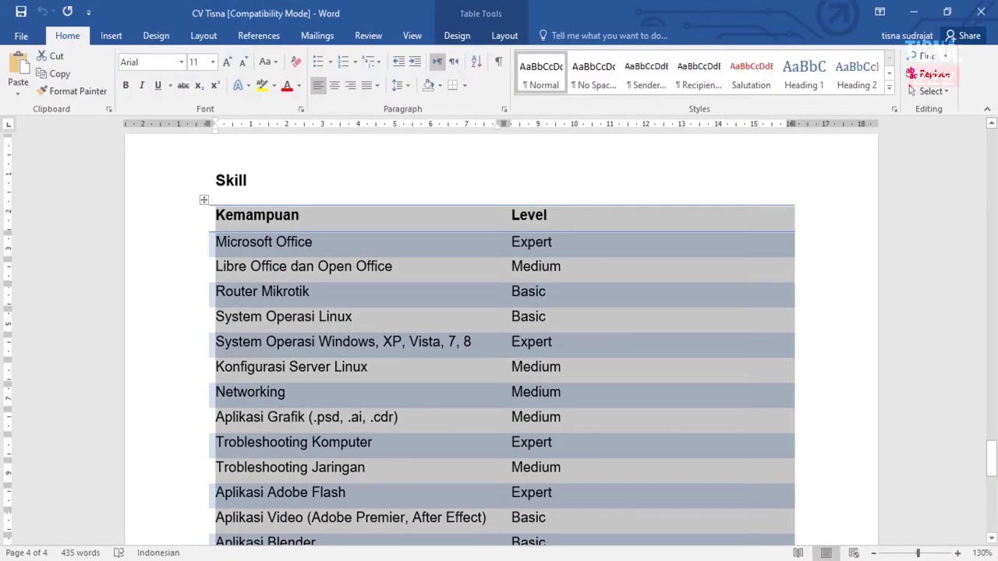
{"action": "key", "text": "alt+Tab"}
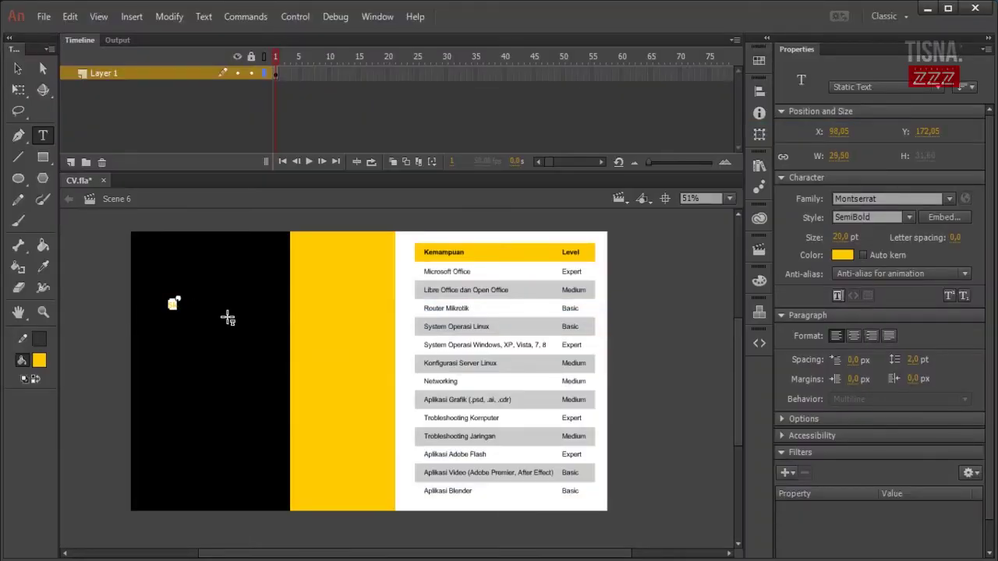
{"action": "left_click", "coordinate": [18, 68]}
{"action": "left_click", "coordinate": [620, 199]}
Copy Scene 5's Profil Personal title and name into Scene 6, rotated vertically on the black panel
{"action": "left_click", "coordinate": [642, 283]}
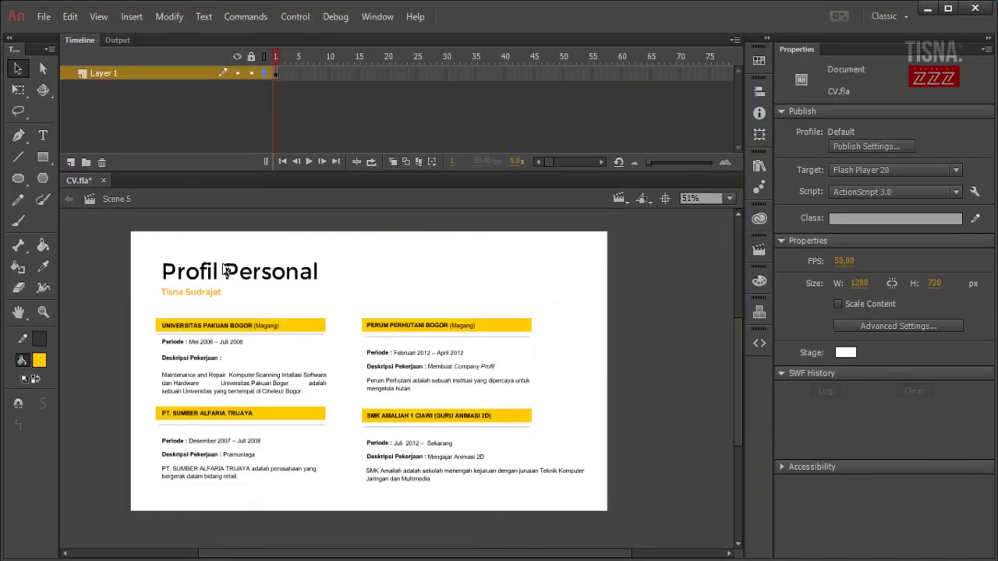
{"action": "left_click", "coordinate": [225, 271]}
{"action": "left_click", "coordinate": [208, 291], "text": "shift"}
{"action": "key", "text": "ctrl+c"}
{"action": "left_click", "coordinate": [618, 198]}
{"action": "left_click", "coordinate": [640, 298]}
{"action": "key", "text": "ctrl+v"}
{"action": "left_click_drag", "start_coordinate": [385, 385], "coordinate": [235, 353]}
{"action": "left_click_drag", "start_coordinate": [333, 328], "coordinate": [237, 270]}
{"action": "left_click_drag", "start_coordinate": [269, 403], "coordinate": [224, 420]}
Colour the vertical texts white and shift them slightly left
{"action": "left_click", "coordinate": [42, 361]}
{"action": "left_click", "coordinate": [95, 255]}
{"action": "left_click", "coordinate": [115, 392]}
{"action": "left_click", "coordinate": [222, 419]}
{"action": "left_click", "coordinate": [206, 425], "text": "shift"}
{"action": "left_click_drag", "start_coordinate": [207, 425], "coordinate": [199, 425]}
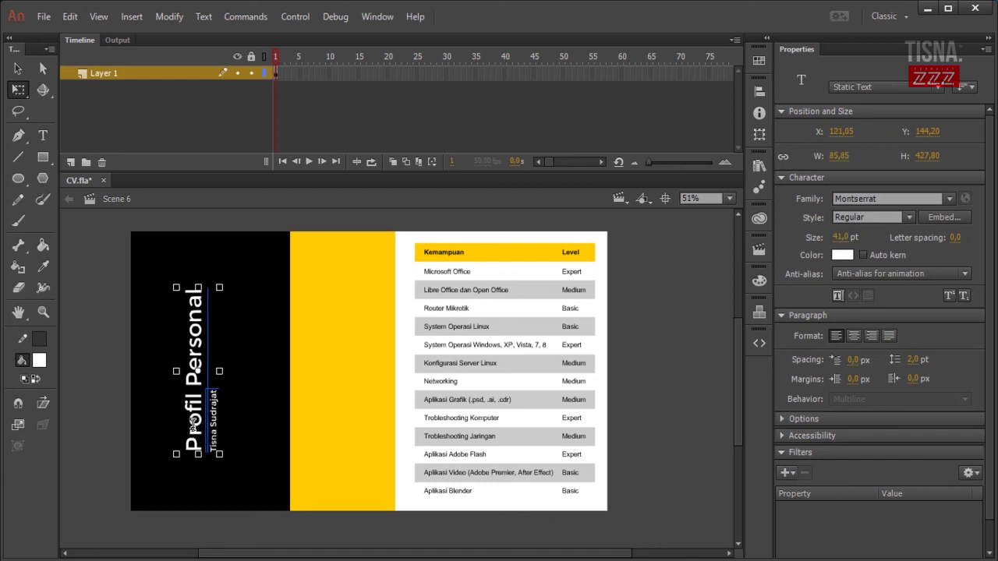
Retype the title to read 'Skill/Keahlian'
{"action": "double_click", "coordinate": [193, 427]}
{"action": "key", "text": "ctrl+a"}
{"action": "type", "text": "S"}
{"action": "type", "text": "Skill /Kemampuan"}
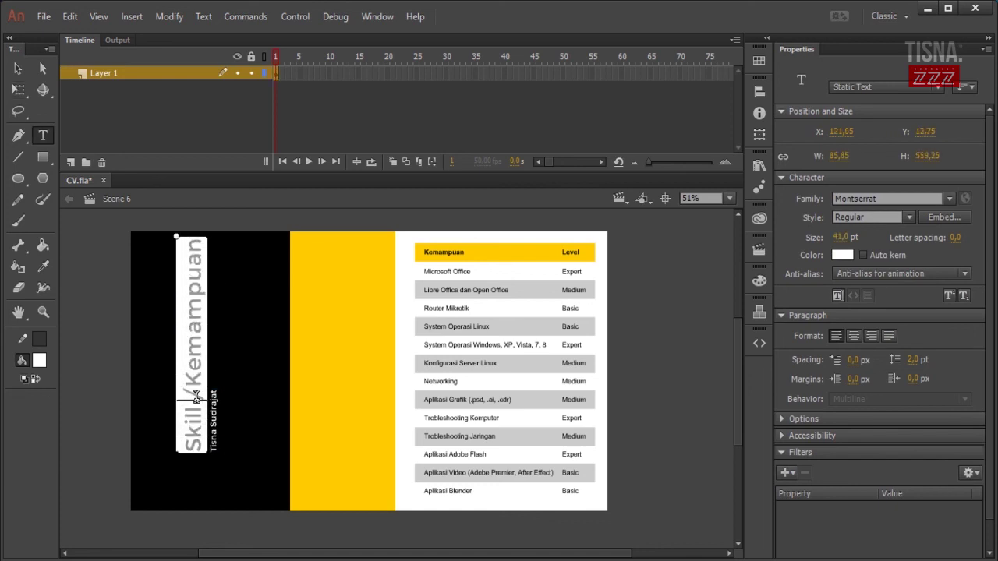
{"action": "key", "text": "BackSpace"}
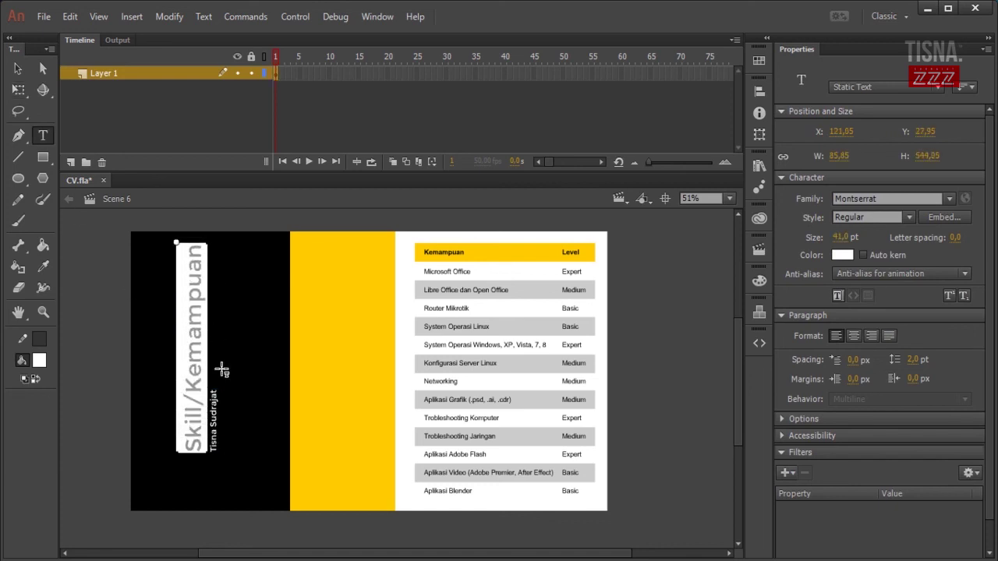
{"action": "left_click", "coordinate": [191, 254], "text": "shift"}
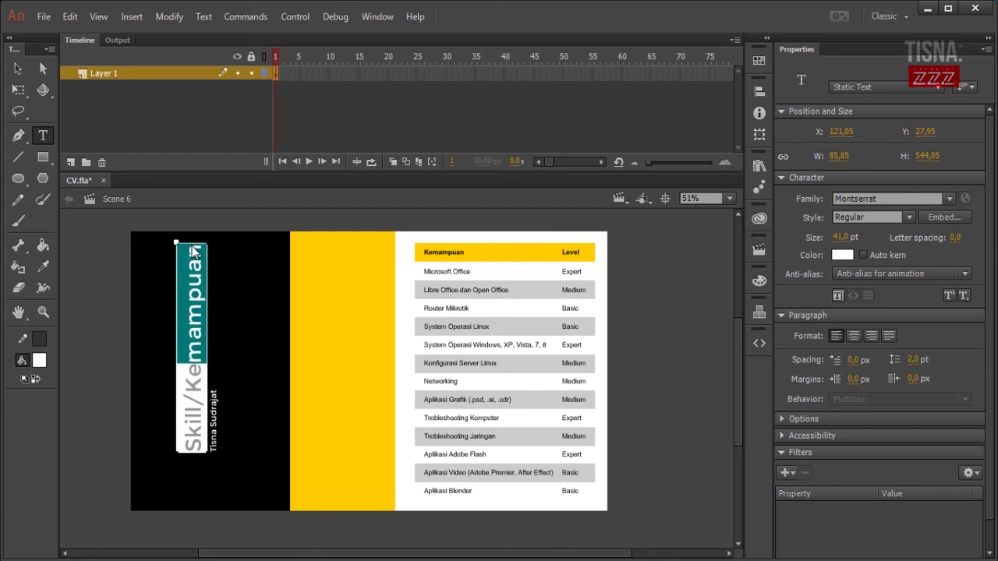
{"action": "type", "text": "ahlian"}
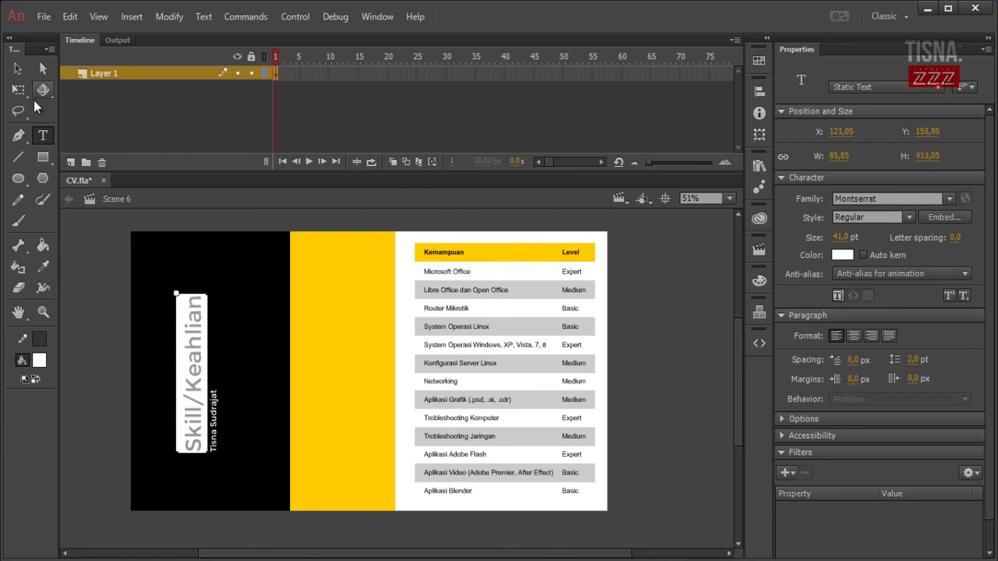
{"action": "key", "text": "Escape"}
Make the vertical name line yellow
{"action": "left_click", "coordinate": [261, 421]}
{"action": "left_click", "coordinate": [849, 260]}
{"action": "left_click", "coordinate": [700, 316]}
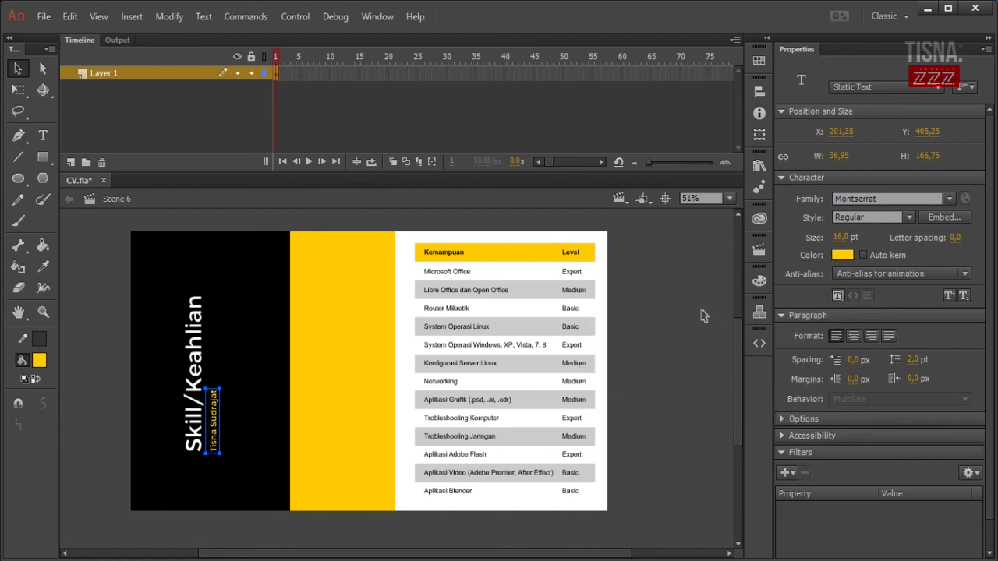
{"action": "left_click", "coordinate": [700, 315]}
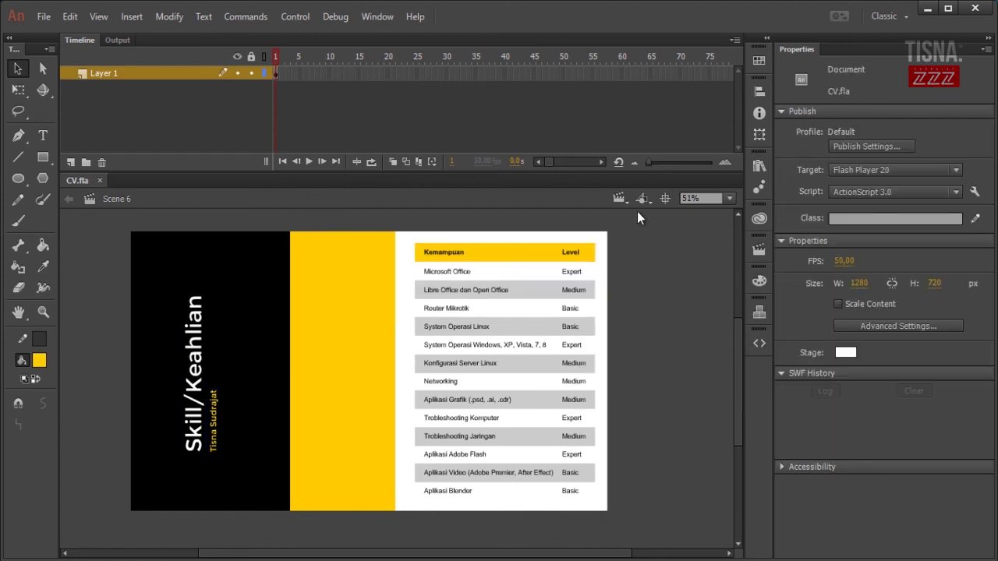
In Scene 1, cut the circle out of its group and add a new layer
{"action": "left_click", "coordinate": [622, 199]}
{"action": "left_click", "coordinate": [644, 216]}
{"action": "left_click", "coordinate": [679, 306]}
{"action": "left_click", "coordinate": [232, 304]}
{"action": "double_click", "coordinate": [196, 316]}
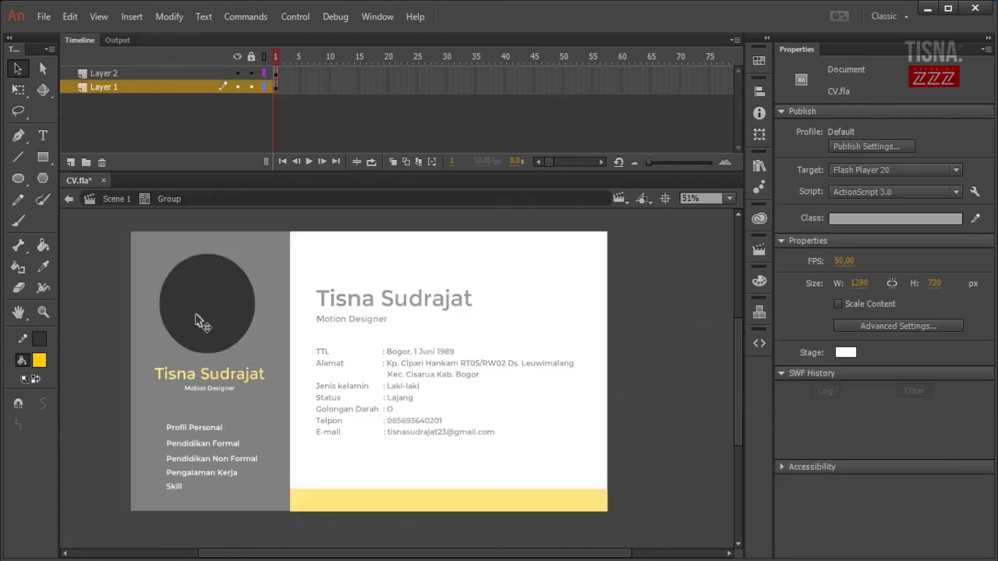
{"action": "left_click", "coordinate": [201, 322]}
{"action": "left_click", "coordinate": [131, 75]}
{"action": "left_click", "coordinate": [145, 87]}
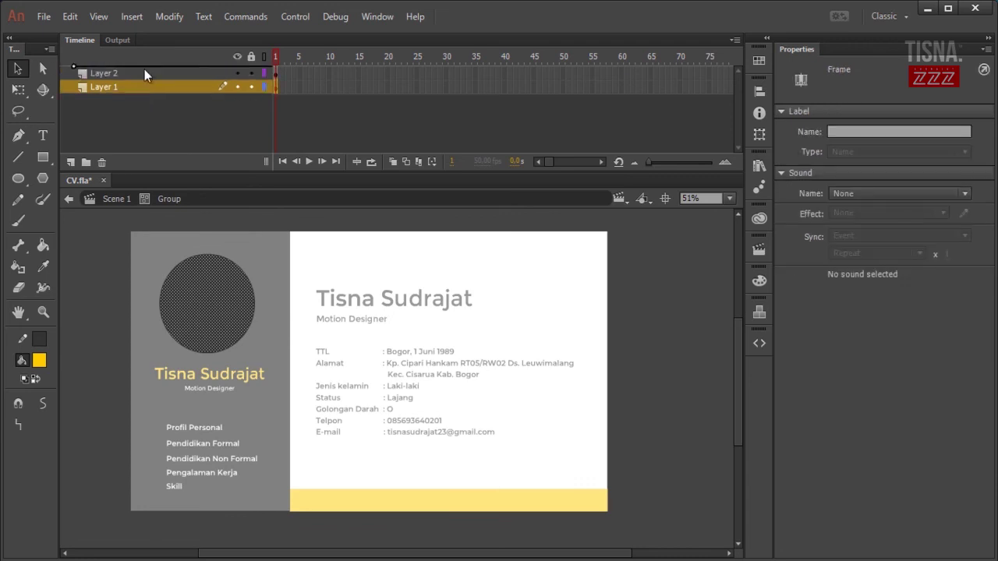
{"action": "left_click", "coordinate": [101, 269]}
{"action": "left_click", "coordinate": [226, 313]}
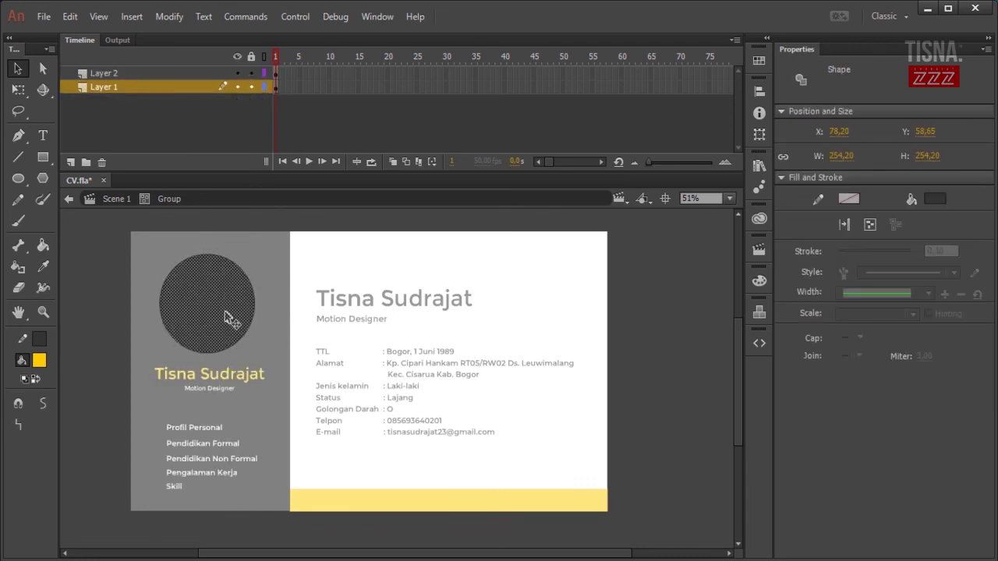
{"action": "key", "text": "ctrl+x"}
{"action": "left_click", "coordinate": [70, 162]}
Import the tis2 photo from the Pictures folder onto the stage
{"action": "key", "text": "alt+Tab"}
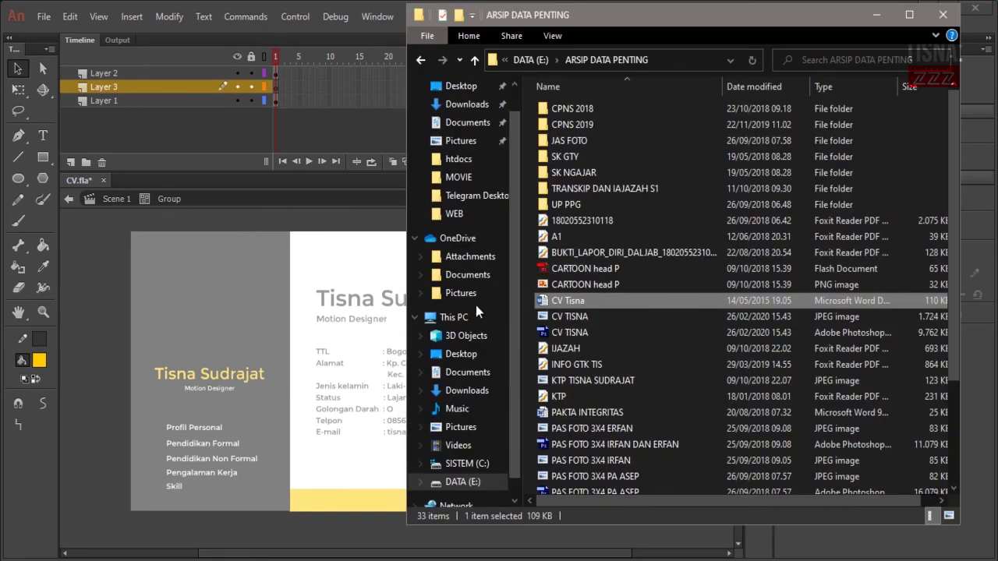
{"action": "left_click", "coordinate": [460, 427]}
{"action": "scroll", "coordinate": [672, 363], "scroll_direction": "down", "scroll_amount": 15}
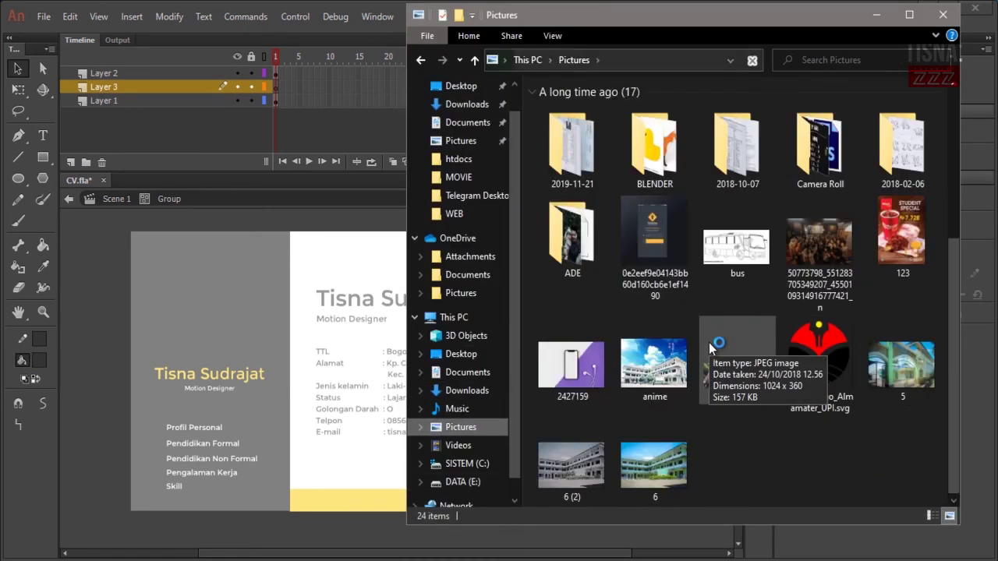
{"action": "scroll", "coordinate": [831, 402], "scroll_direction": "down", "scroll_amount": 10}
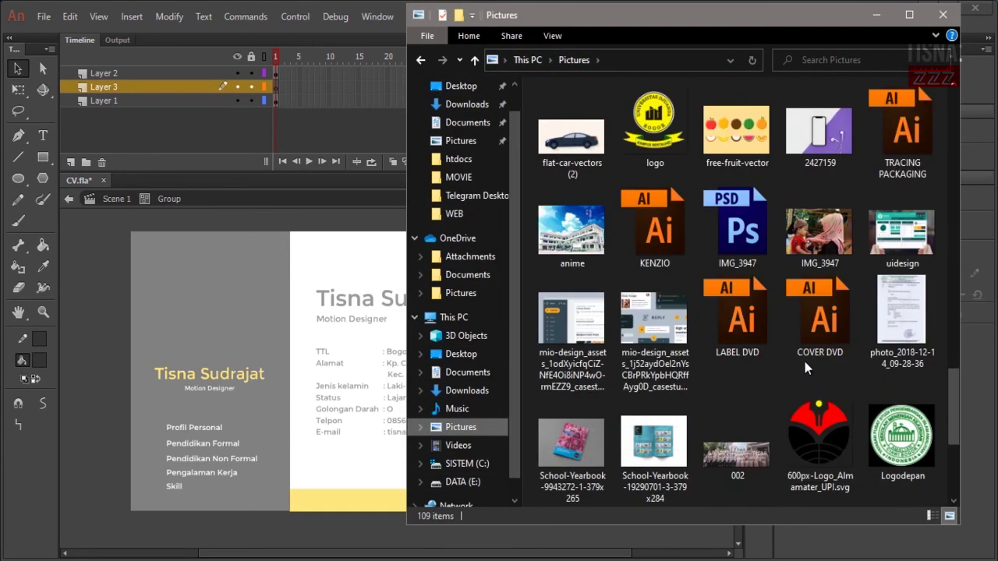
{"action": "left_click", "coordinate": [671, 366]}
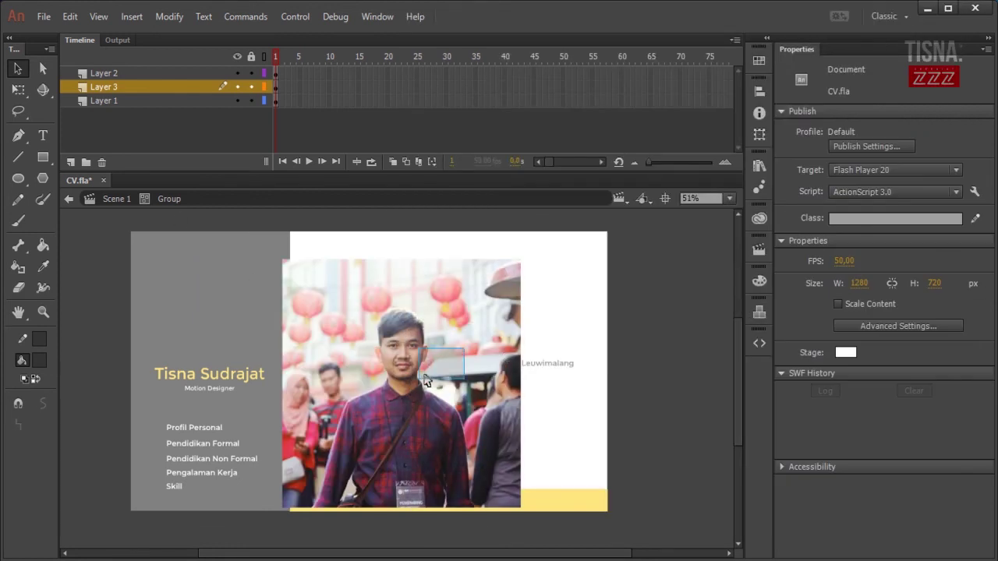
Move the imported tis2 photo off the circle and cut it from the stage
{"action": "left_click", "coordinate": [172, 94]}
{"action": "left_click", "coordinate": [115, 199]}
{"action": "left_click", "coordinate": [304, 248]}
{"action": "left_click", "coordinate": [208, 284]}
{"action": "left_click_drag", "start_coordinate": [295, 268], "coordinate": [208, 271]}
{"action": "key", "text": "ctrl+x"}
{"action": "double_click", "coordinate": [216, 310]}
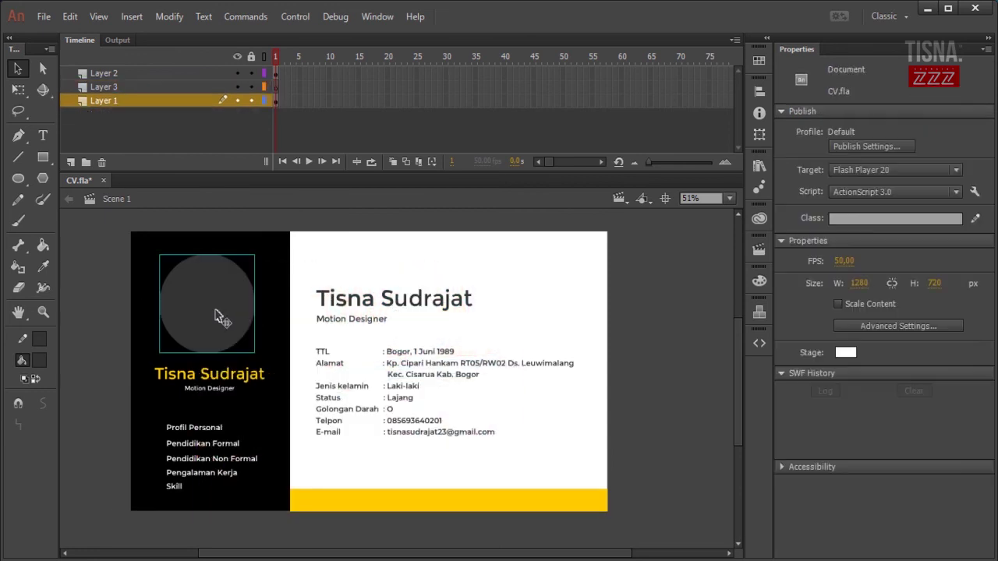
{"action": "double_click", "coordinate": [218, 316]}
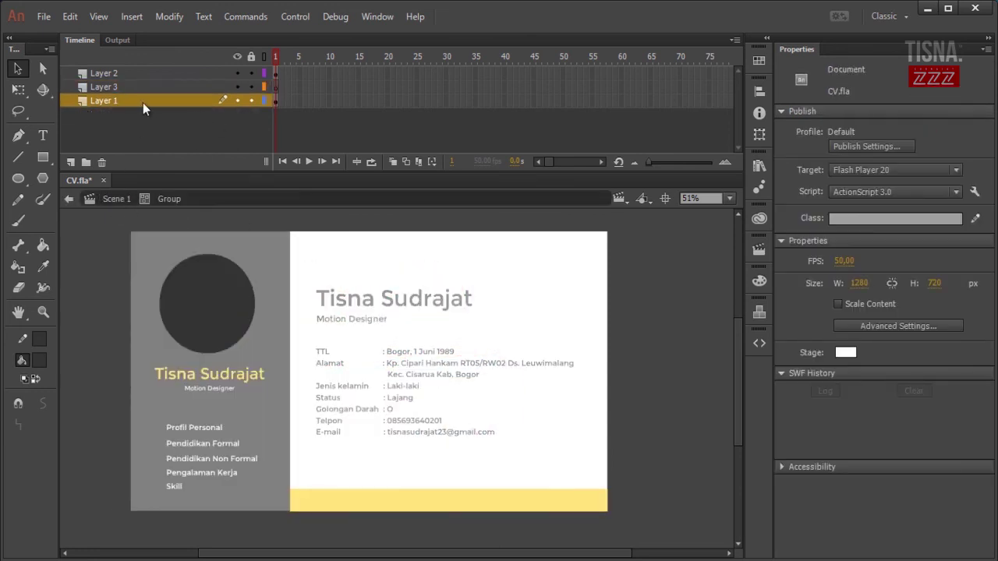
{"action": "double_click", "coordinate": [102, 256]}
Convert the circle into a Movie Clip symbol named foto
{"action": "left_click", "coordinate": [145, 87]}
{"action": "right_click", "coordinate": [194, 279]}
{"action": "left_click", "coordinate": [258, 534]}
{"action": "left_click", "coordinate": [577, 408]}
{"action": "left_click", "coordinate": [566, 426]}
{"action": "left_click", "coordinate": [742, 384]}
{"action": "double_click", "coordinate": [237, 311]}
Inside foto, place the photo on a layer below the circle, shrunk to 428 pixels
{"action": "left_click", "coordinate": [71, 162]}
{"action": "left_click_drag", "start_coordinate": [374, 367], "coordinate": [215, 239]}
{"action": "right_click", "coordinate": [215, 238]}
{"action": "left_click_drag", "start_coordinate": [142, 73], "coordinate": [139, 101]}
{"action": "left_click", "coordinate": [292, 359]}
{"action": "key", "text": "q"}
{"action": "left_click_drag", "start_coordinate": [349, 453], "coordinate": [305, 414]}
{"action": "left_click_drag", "start_coordinate": [249, 377], "coordinate": [232, 362]}
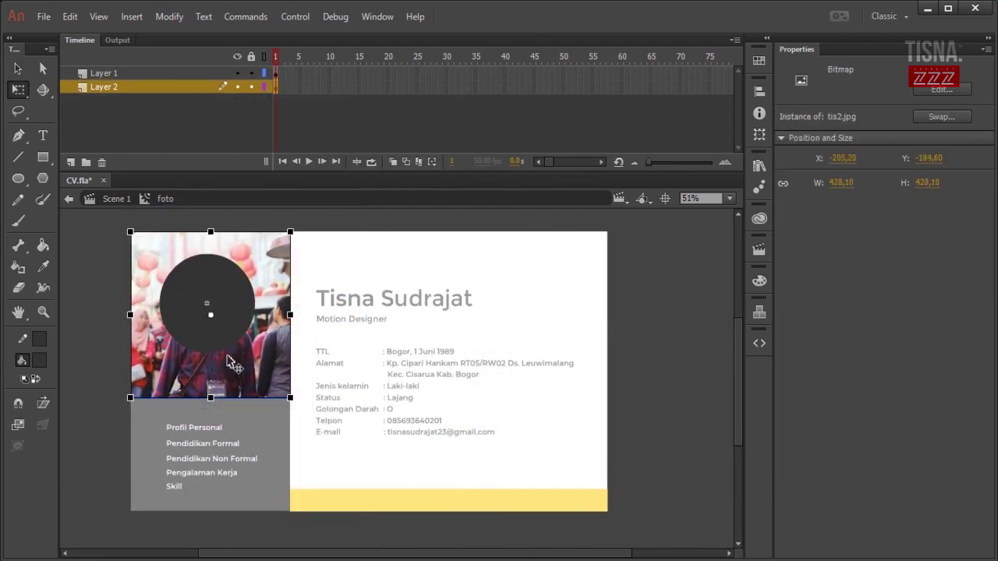
Make Layer 1 a mask over the photo and nudge the photo to fit the circle
{"action": "right_click", "coordinate": [182, 72]}
{"action": "left_click", "coordinate": [237, 284]}
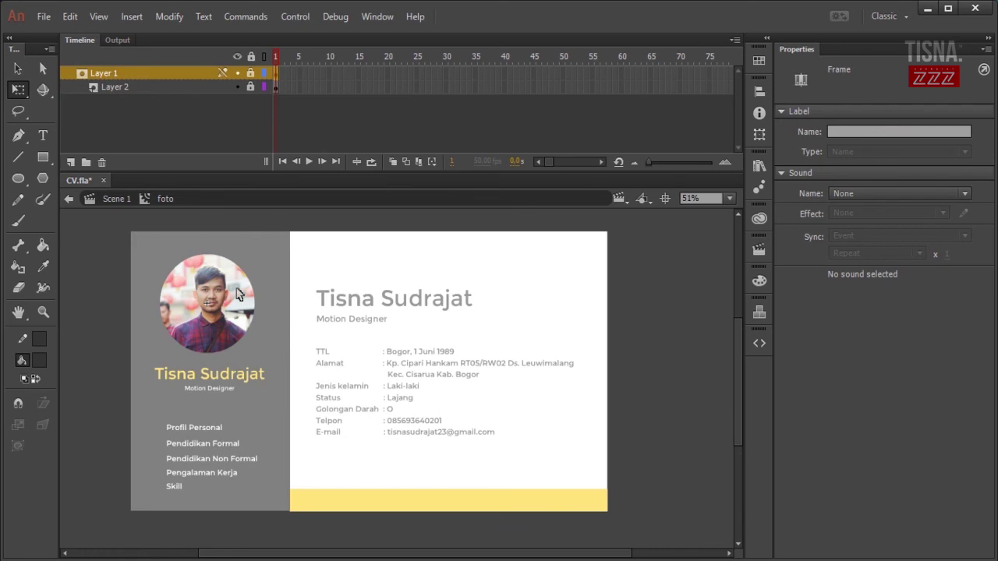
{"action": "left_click", "coordinate": [251, 88]}
{"action": "left_click_drag", "start_coordinate": [275, 259], "coordinate": [271, 260]}
{"action": "left_click", "coordinate": [251, 88]}
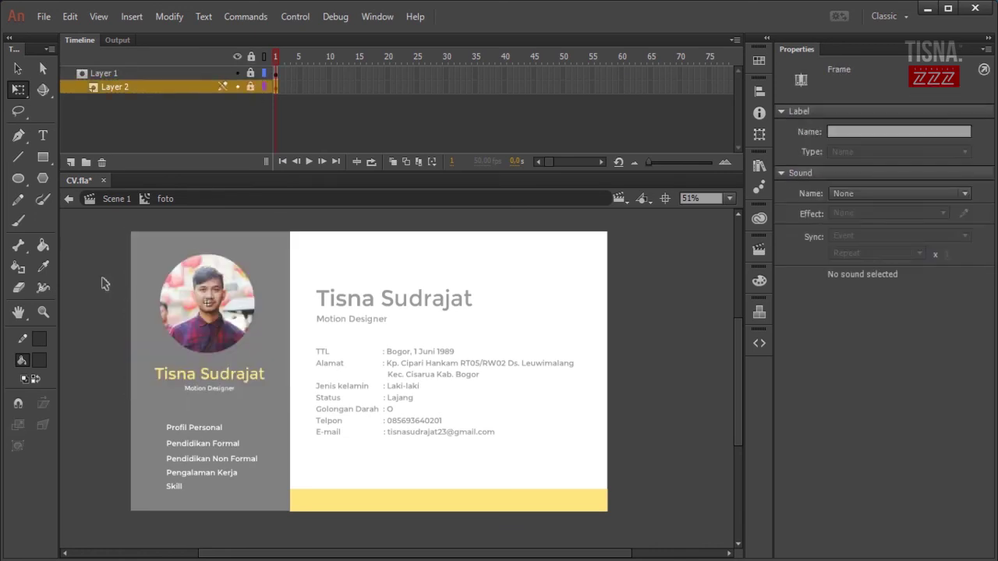
{"action": "double_click", "coordinate": [105, 282]}
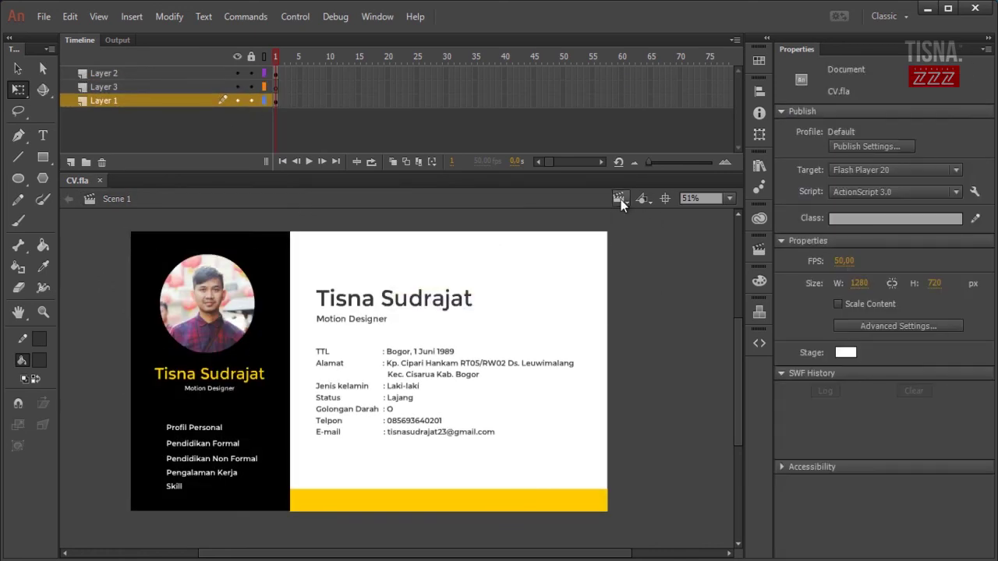
Copy the foto clip from Scene 1 and paste it onto Scene 2's grey circle
{"action": "left_click", "coordinate": [617, 198]}
{"action": "left_click", "coordinate": [639, 226]}
{"action": "left_click", "coordinate": [641, 218]}
{"action": "left_click", "coordinate": [205, 289]}
{"action": "right_click", "coordinate": [203, 288]}
{"action": "left_click", "coordinate": [251, 90]}
{"action": "left_click", "coordinate": [620, 198]}
{"action": "left_click", "coordinate": [641, 230]}
{"action": "right_click", "coordinate": [652, 239]}
{"action": "left_click", "coordinate": [680, 263]}
{"action": "left_click_drag", "start_coordinate": [404, 385], "coordinate": [527, 306]}
{"action": "left_click", "coordinate": [661, 304]}
Review Scenes 4, 5 and 6 in turn
{"action": "left_click", "coordinate": [617, 198]}
{"action": "left_click", "coordinate": [646, 258]}
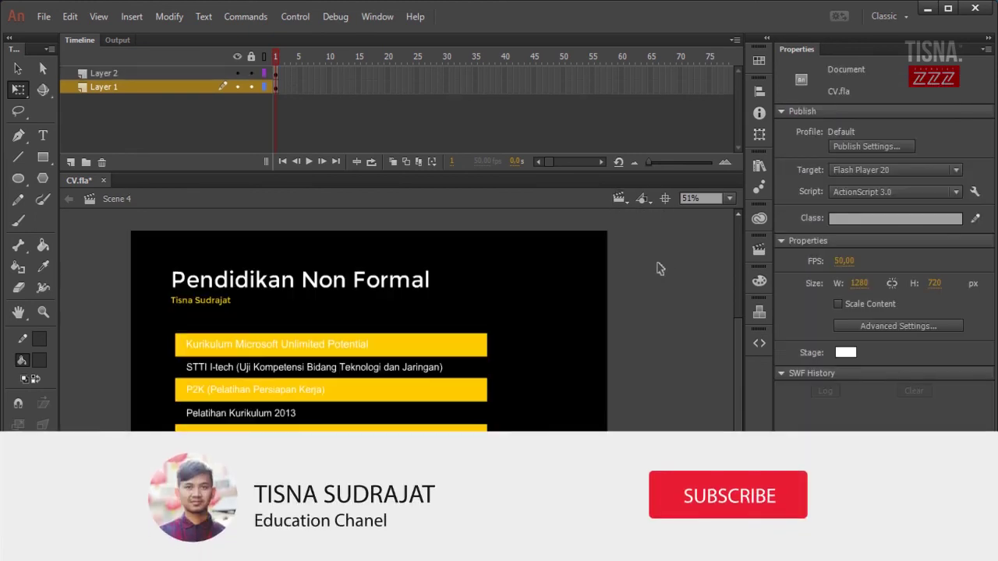
{"action": "left_click", "coordinate": [617, 198]}
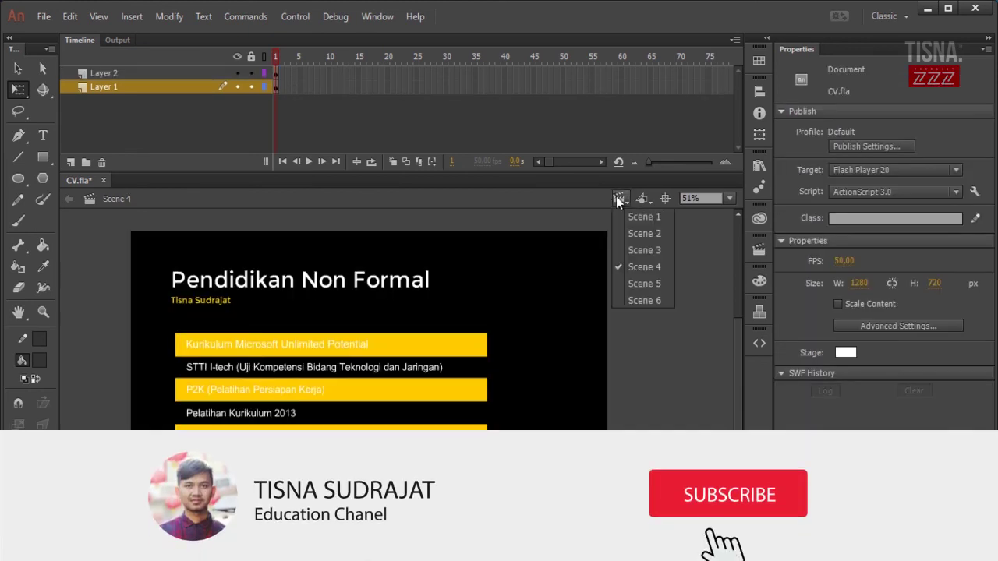
{"action": "left_click", "coordinate": [670, 278]}
{"action": "left_click", "coordinate": [617, 198]}
{"action": "left_click", "coordinate": [672, 297]}
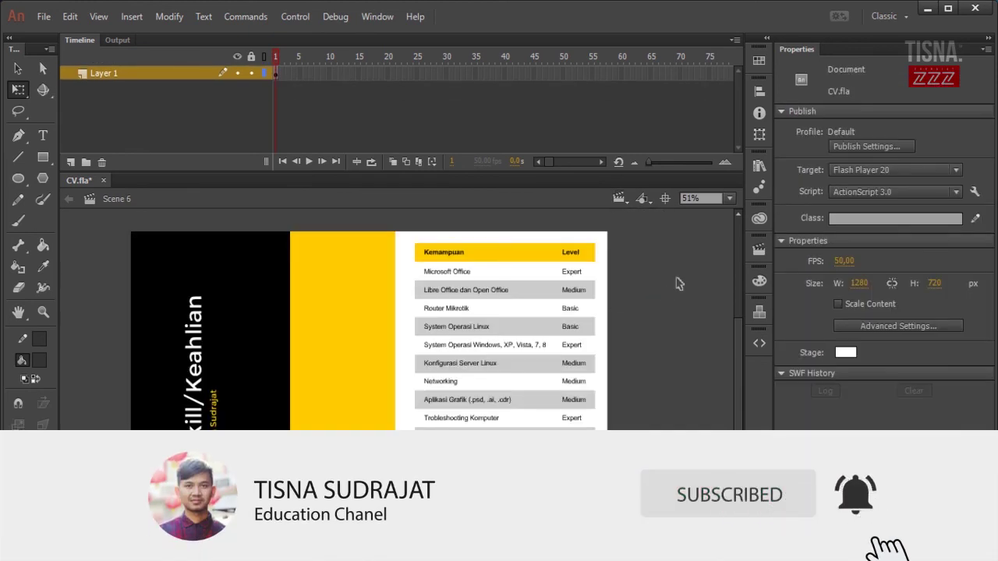